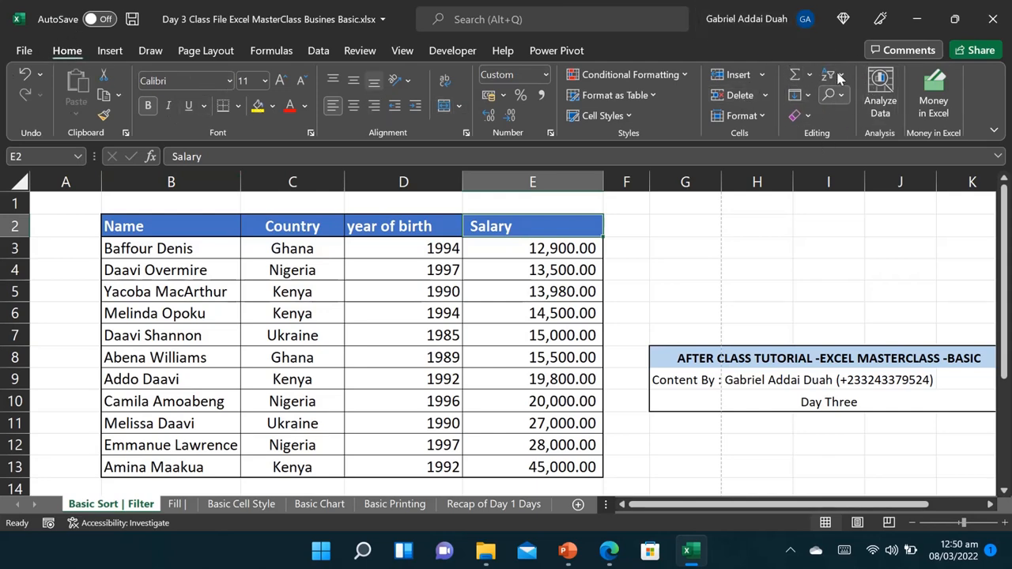
Step: Enter the labels "Sorting" in cell G2 and "Filtering" in cell G3
left_click(316, 52)
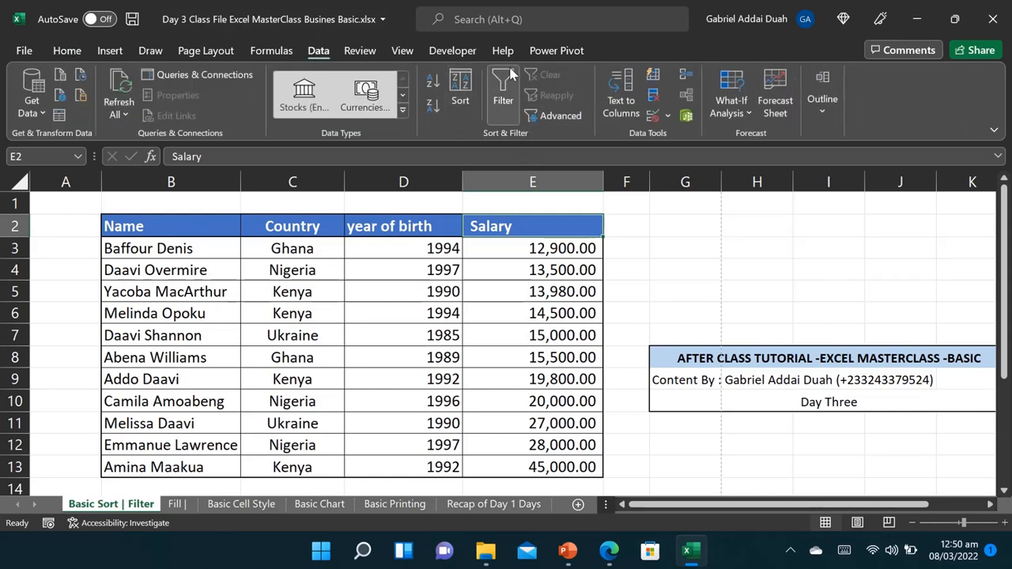
left_click(687, 227)
type("Sorting")
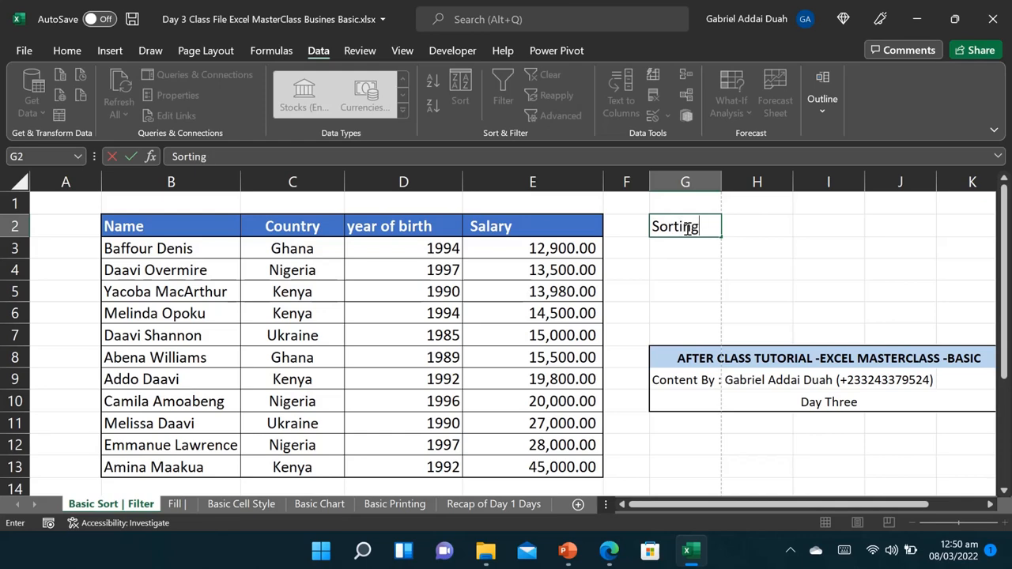
key("Return")
type("Fl")
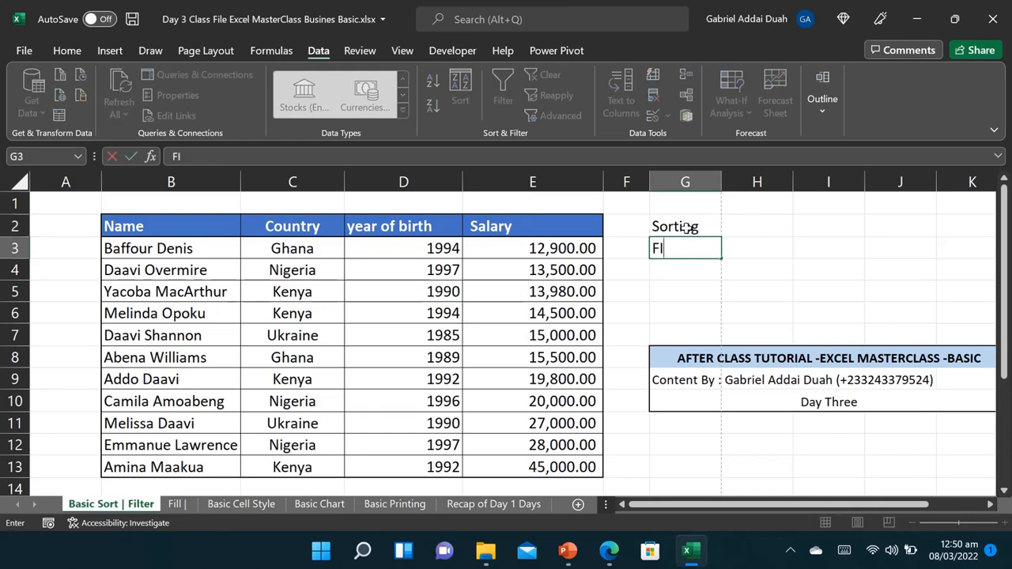
type("ltering")
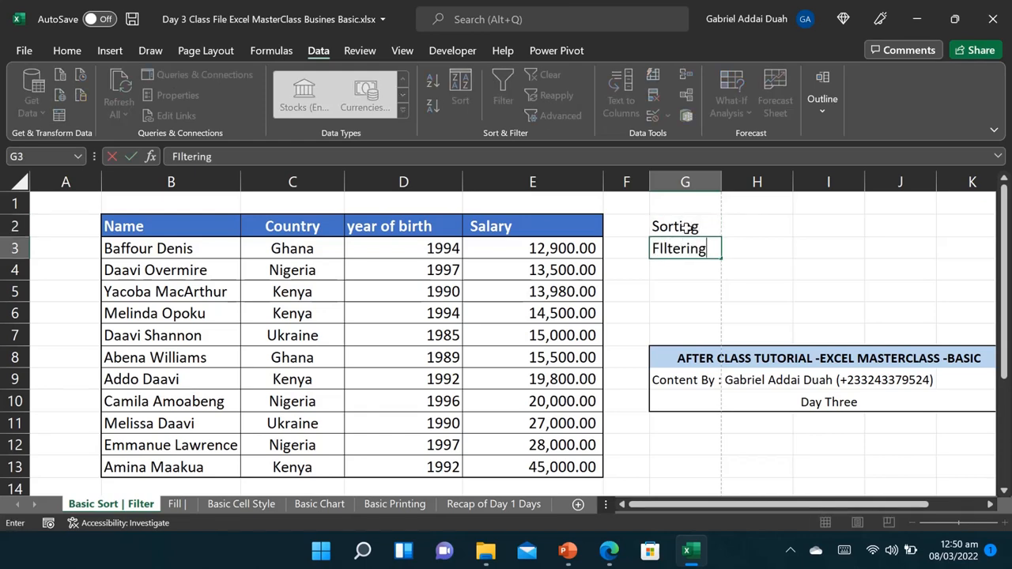
left_click(663, 249)
key("BackSpace")
type("i")
key("Return")
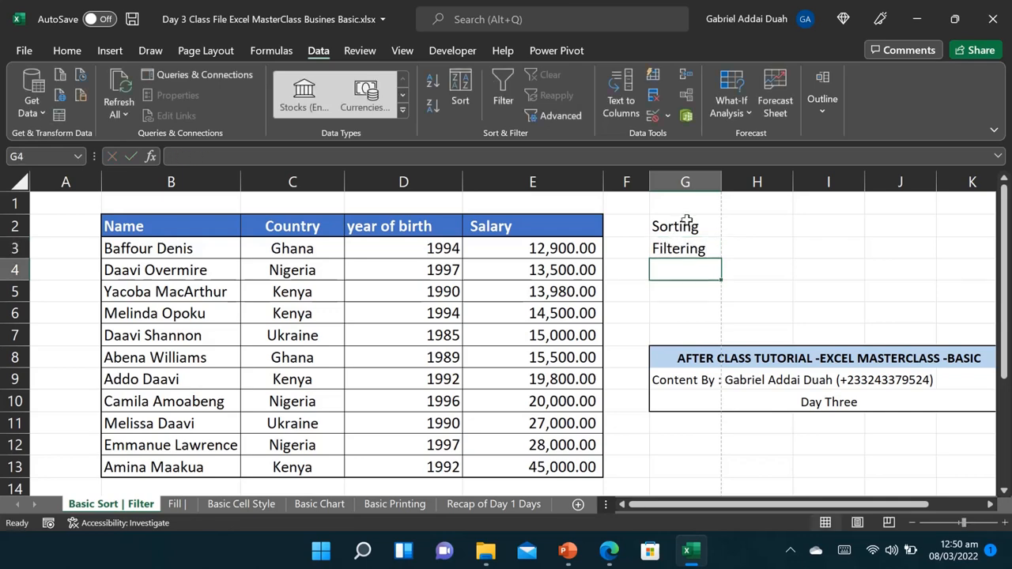
Step: Describe the two labels by entering "Show all" in H2 beside Sorting and "Show some" in H3 beside Filtering
left_click(687, 221)
left_click(757, 222)
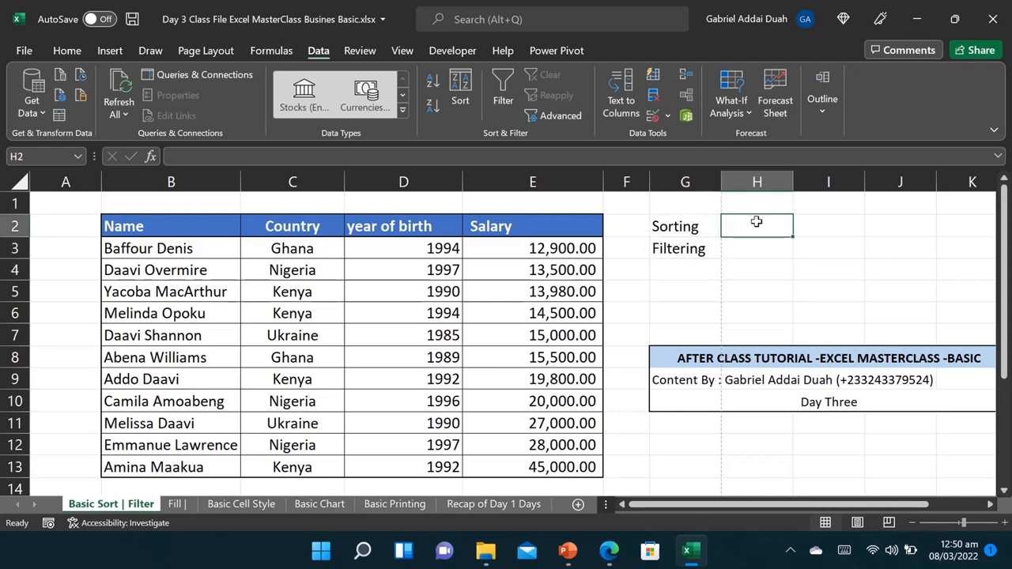
type("Sh")
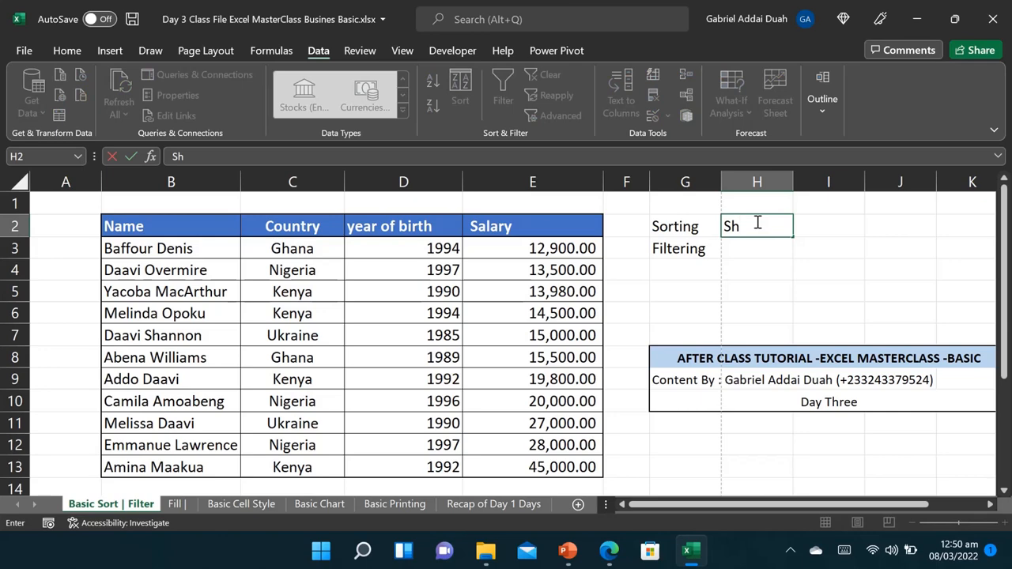
type("ow all")
left_click(752, 248)
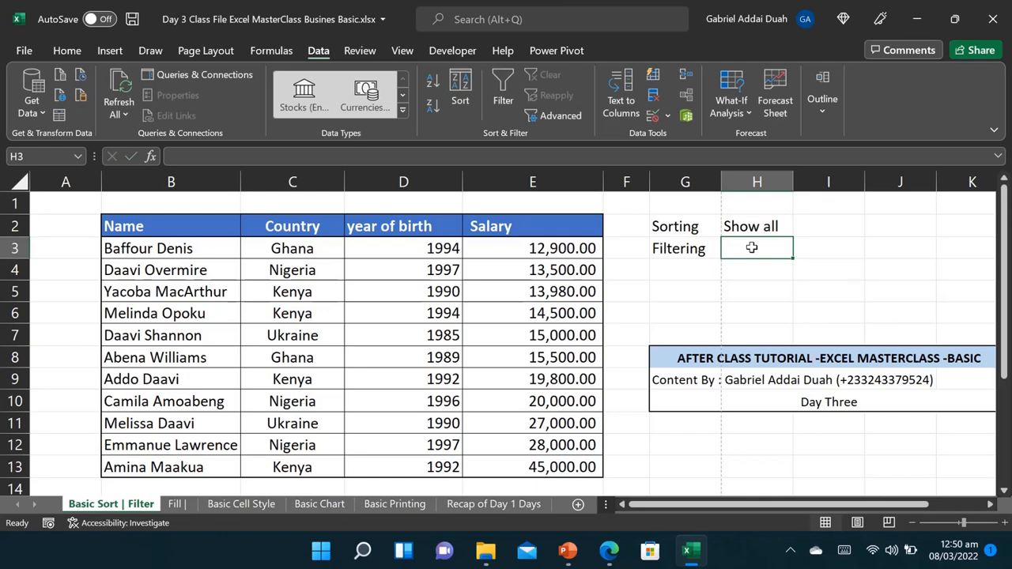
type("Show some")
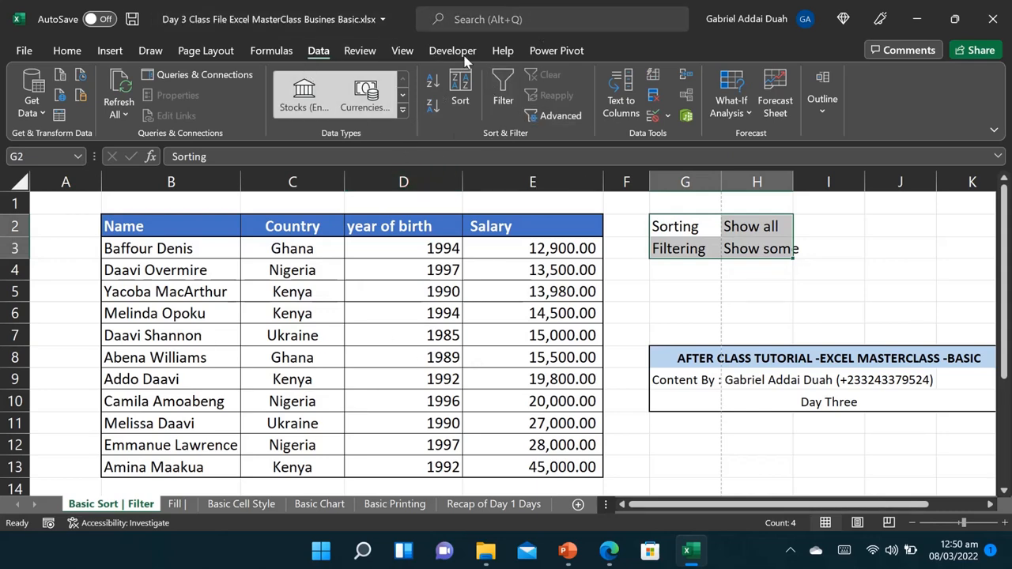
Step: Sort the employee table by the Name column from A to Z
left_click(271, 295)
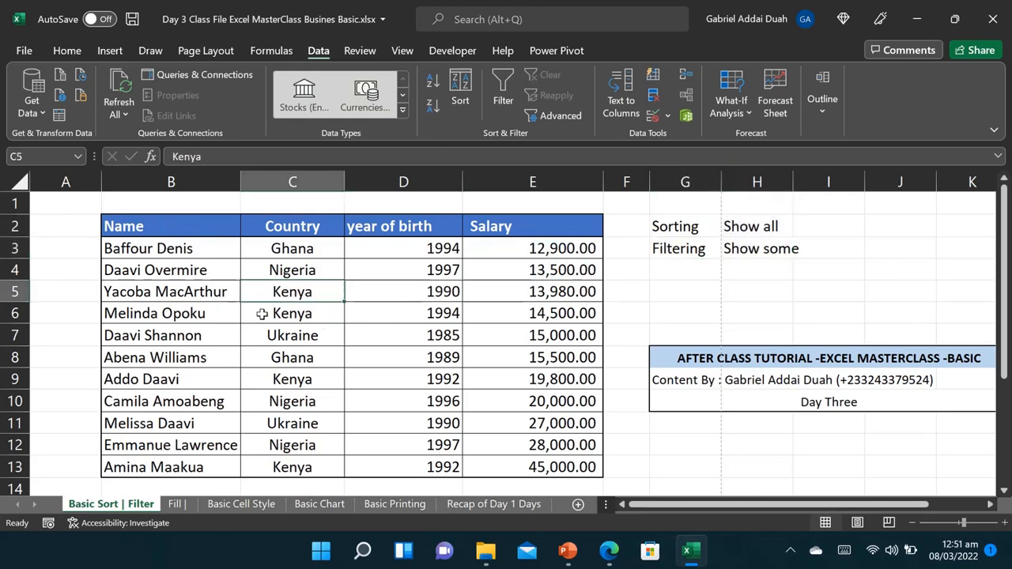
left_click(204, 290)
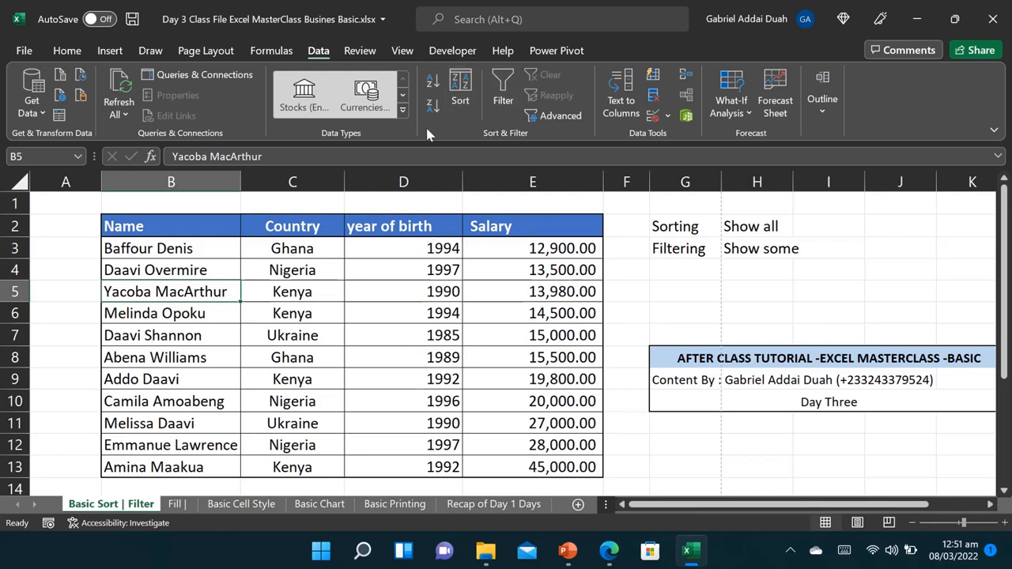
left_click(432, 89)
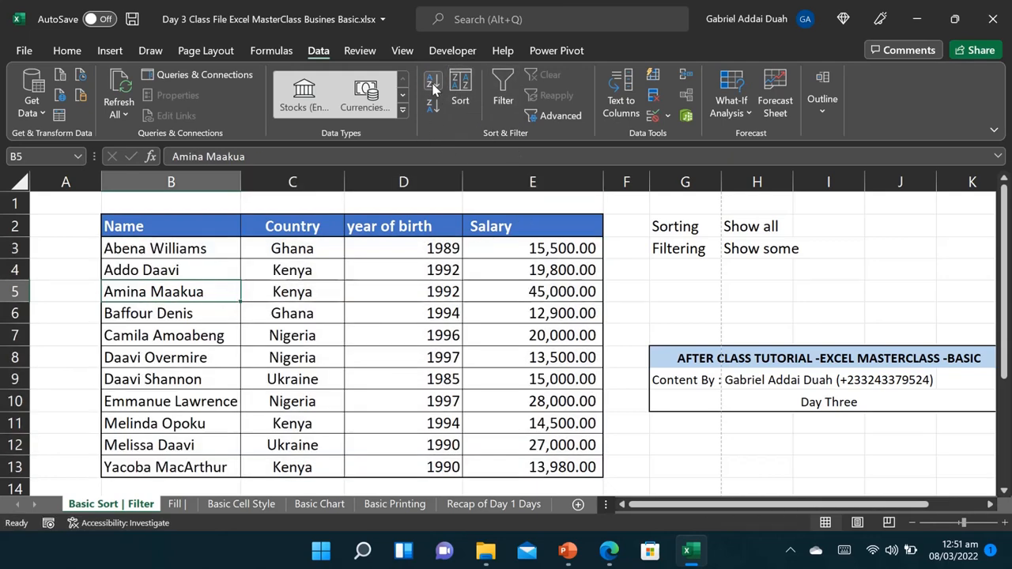
left_click(119, 522)
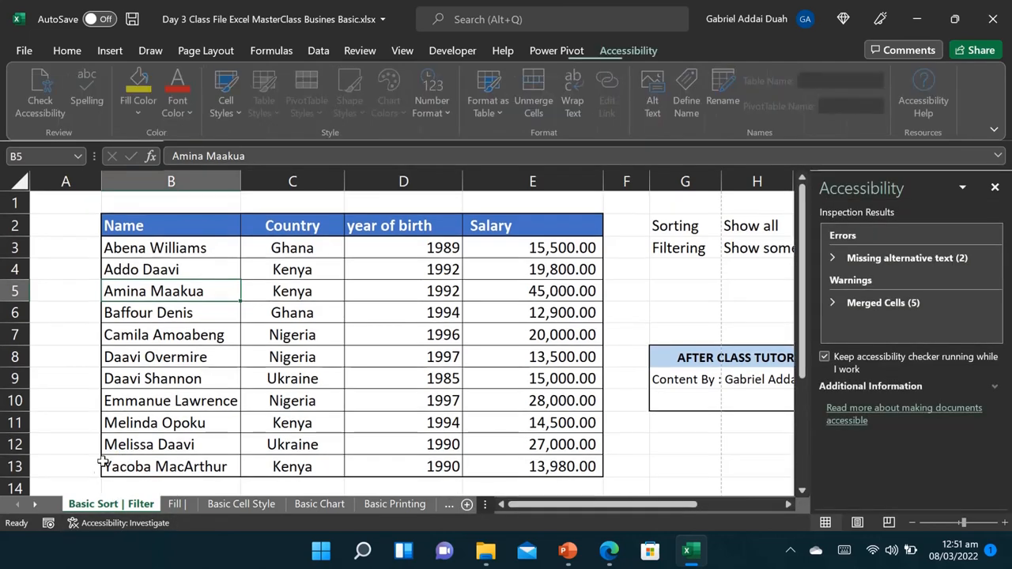
left_click(995, 186)
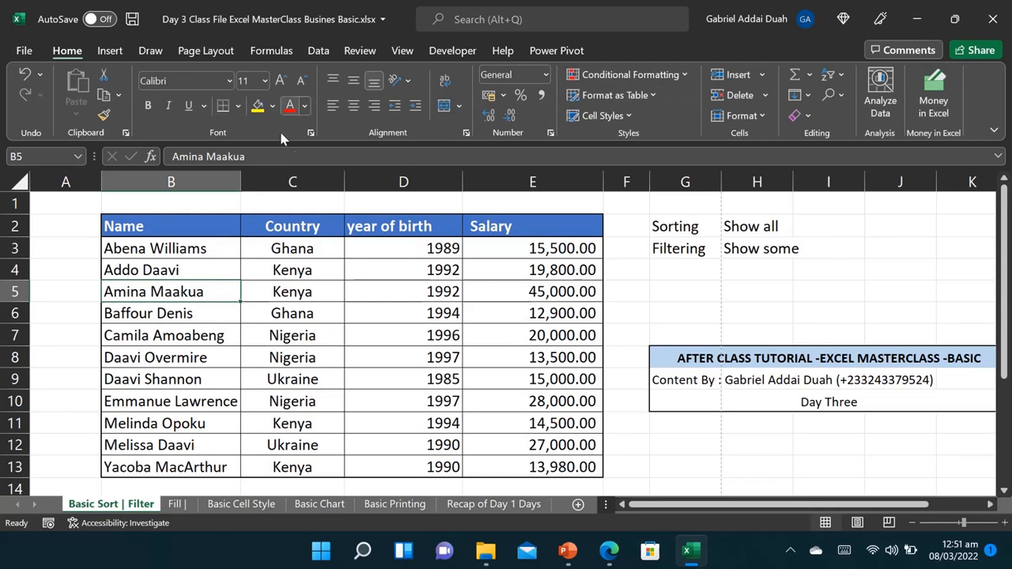
Step: Sort the employee table by the Name column in reverse order, from Z to A
left_click(194, 377)
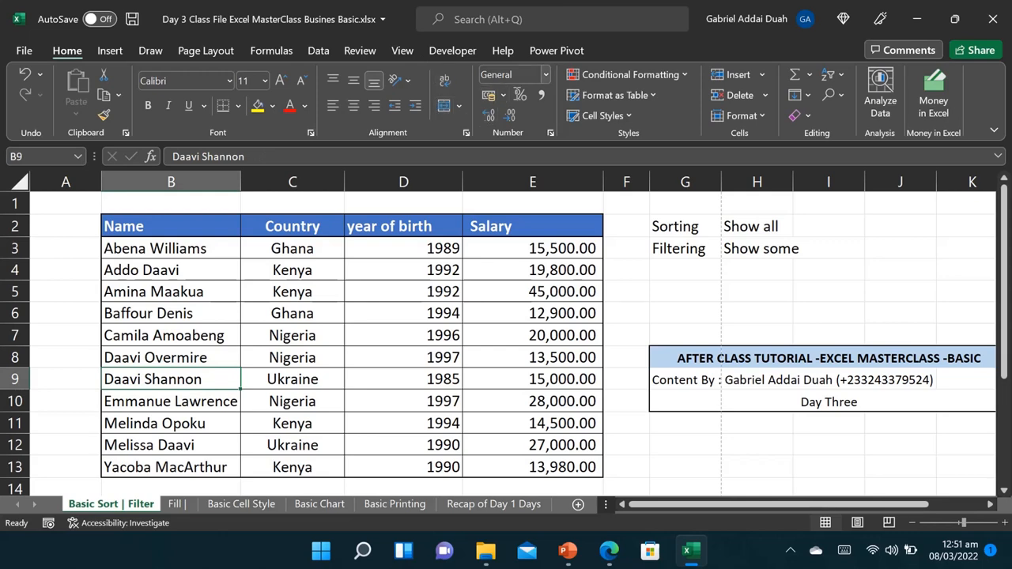
left_click(318, 50)
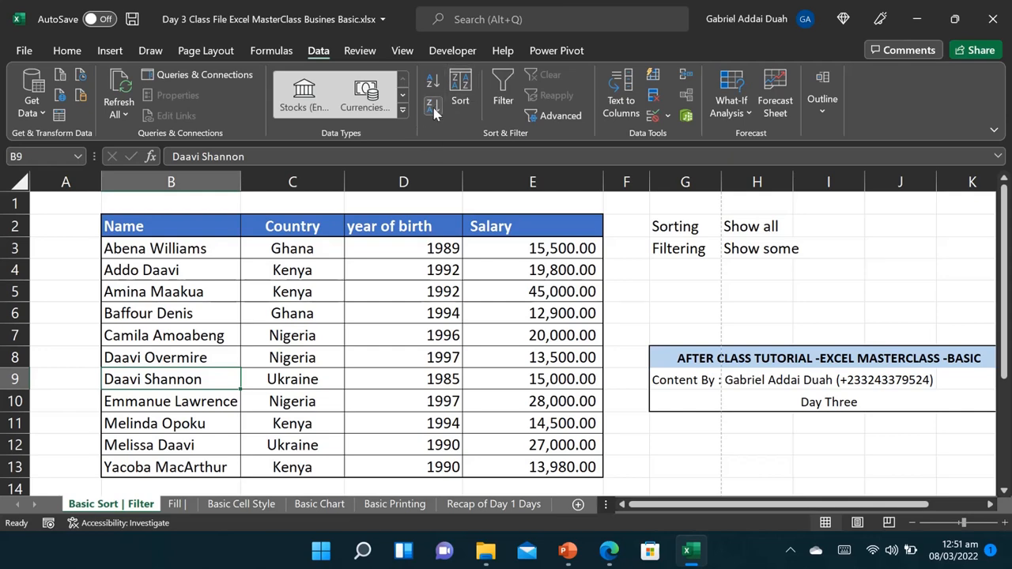
left_click(433, 111)
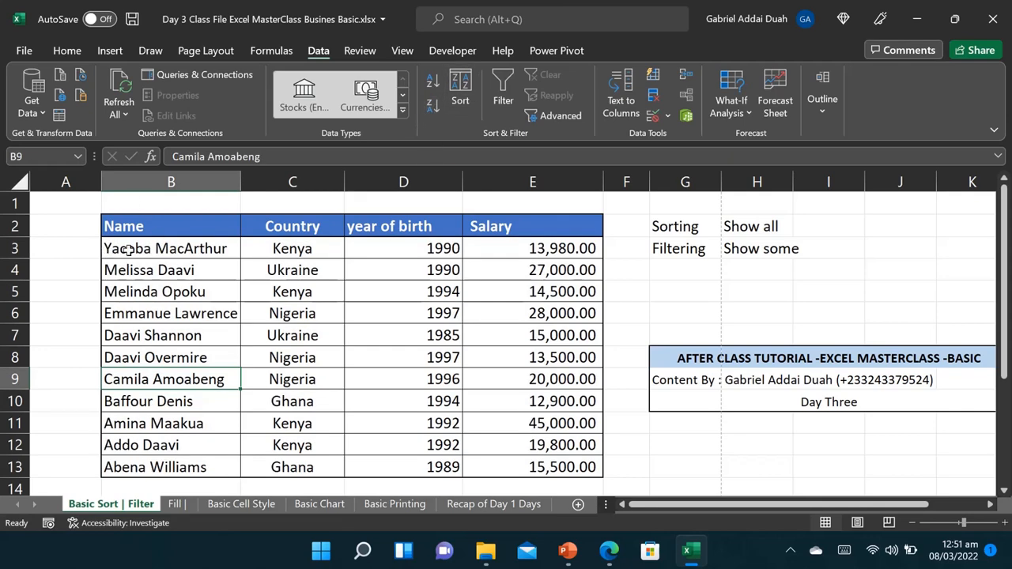
Step: Sort the table by the Country column from A to Z, and again from Z to A
left_click(312, 323)
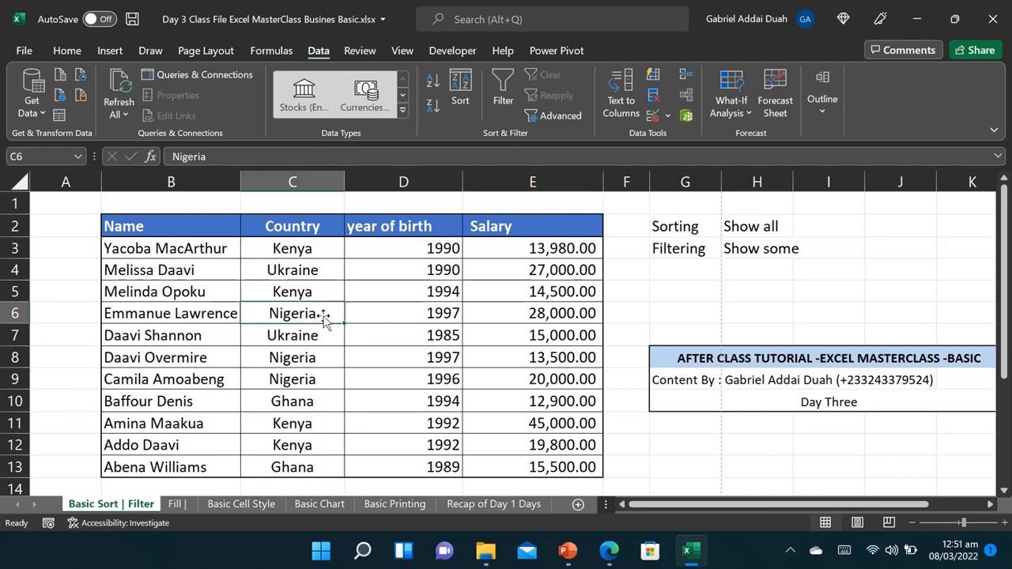
left_click(432, 80)
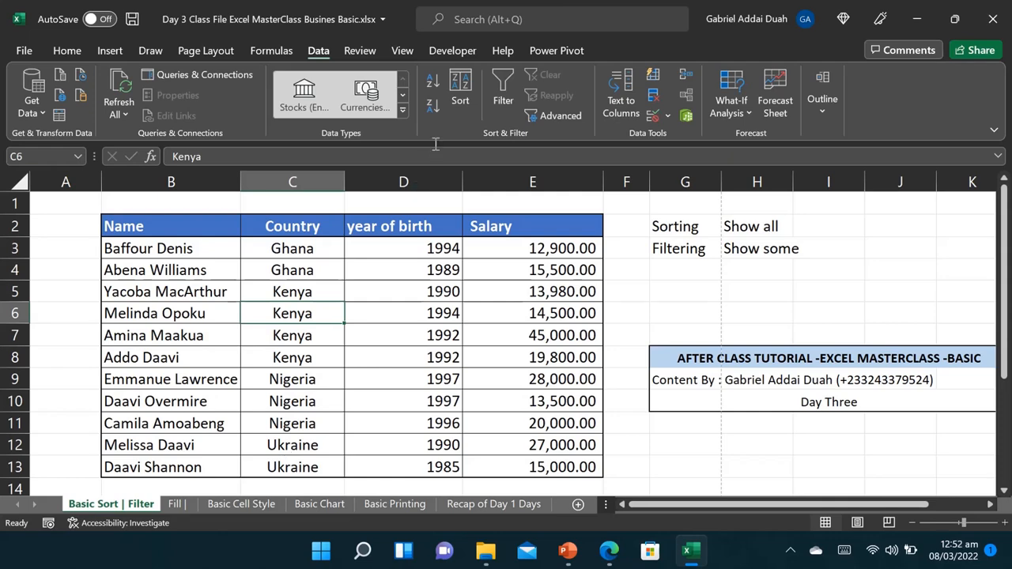
left_click(433, 105)
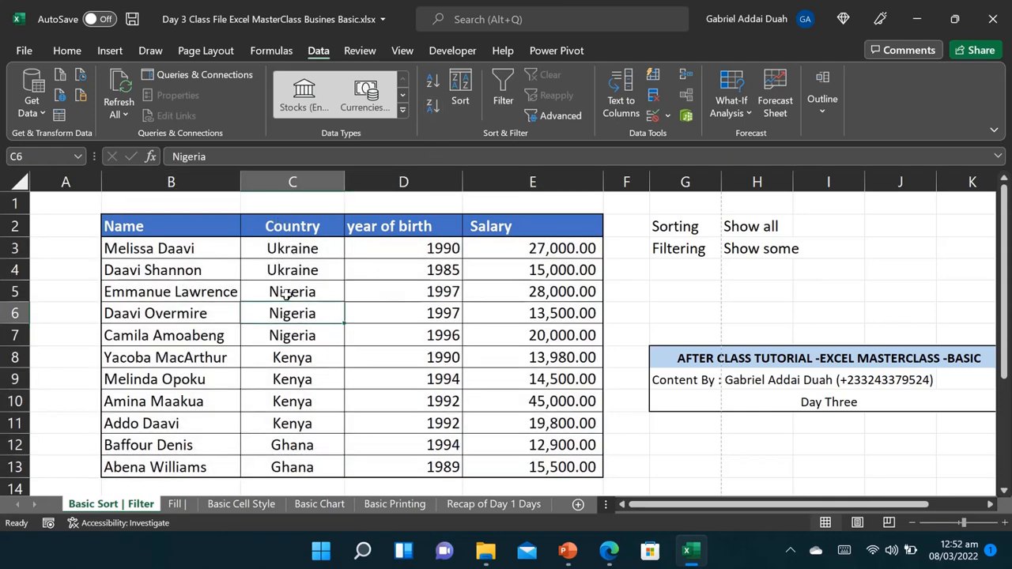
Step: Sort the table by year of birth from largest to smallest
left_click(415, 315)
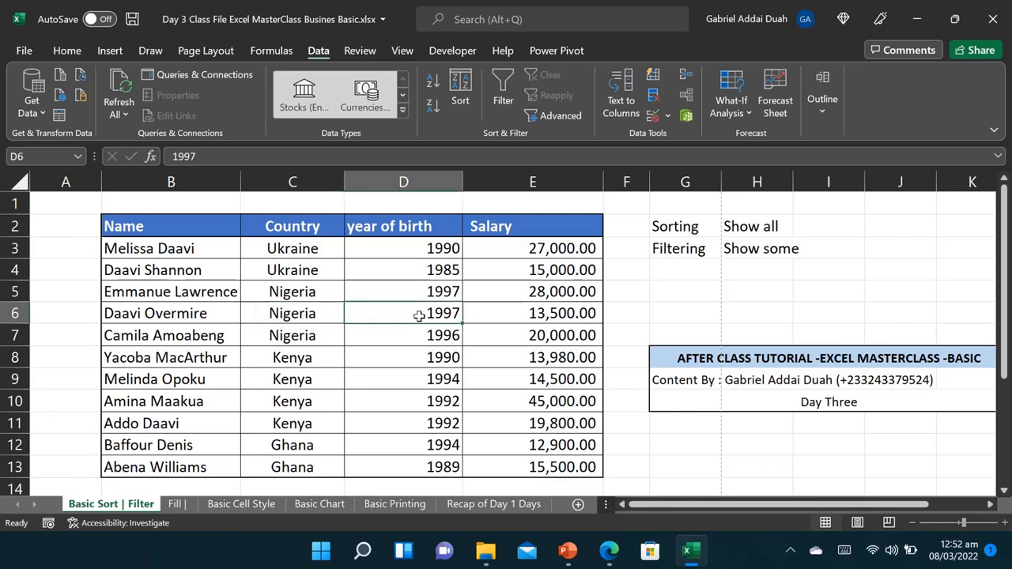
left_click(434, 106)
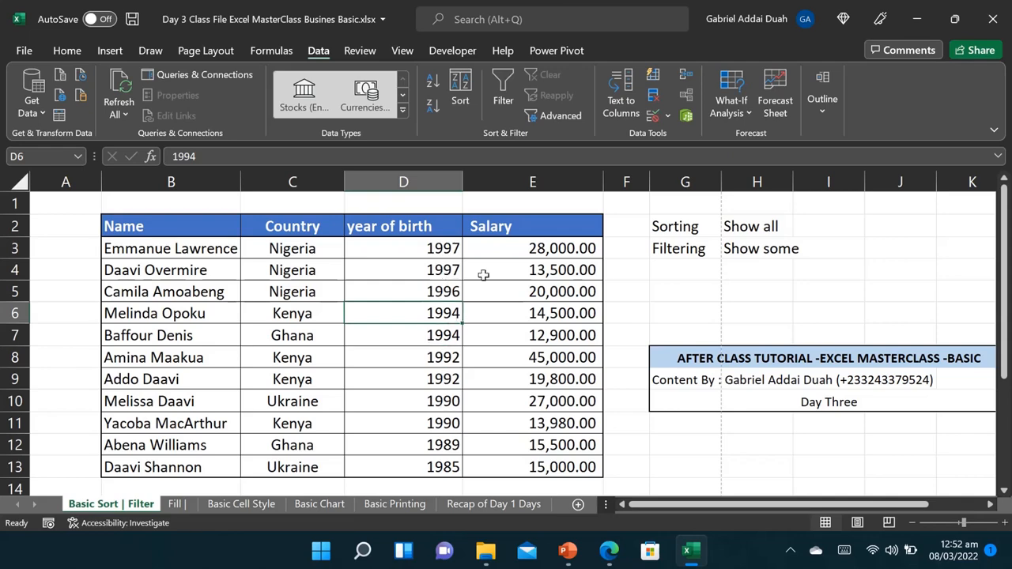
left_click(439, 257)
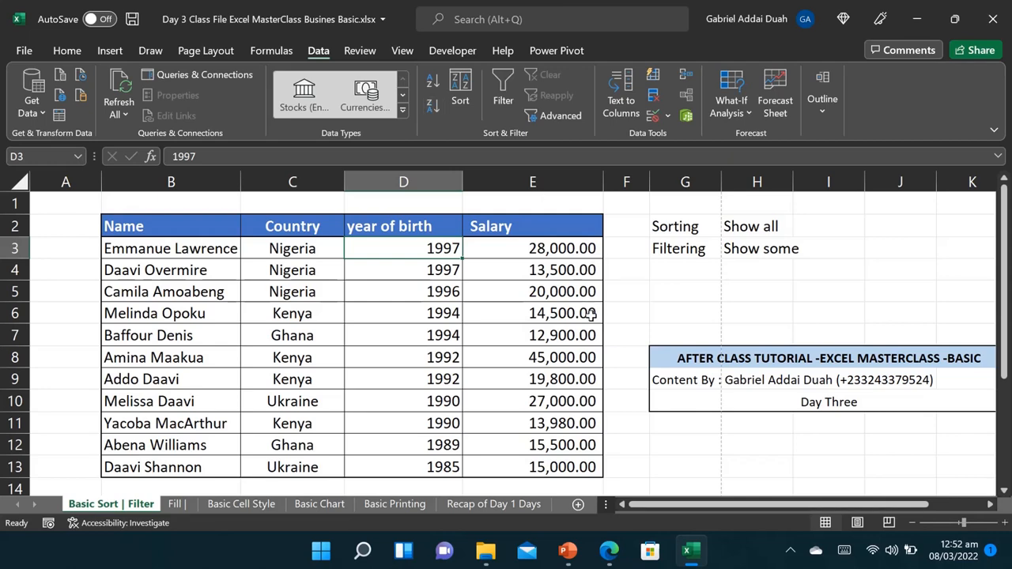
Step: Sort the table by Salary from largest to smallest, and again from smallest to largest
left_click(551, 305)
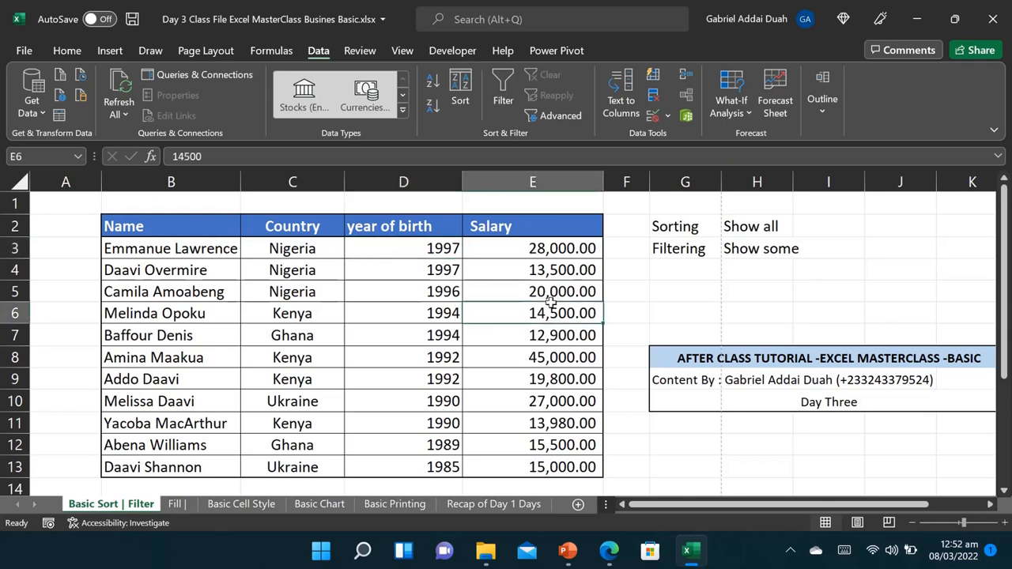
left_click(433, 106)
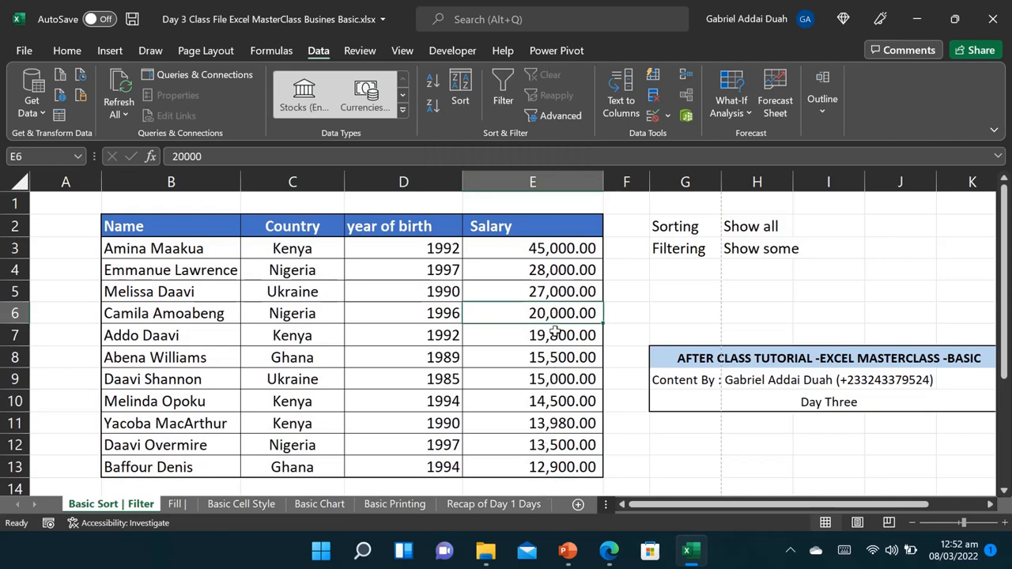
left_click(532, 424)
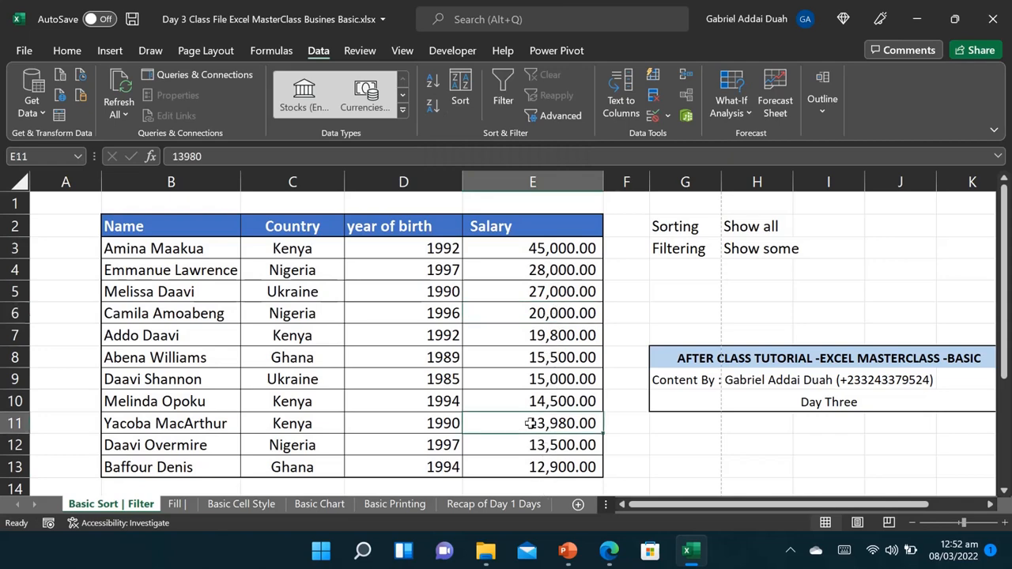
left_click(440, 81)
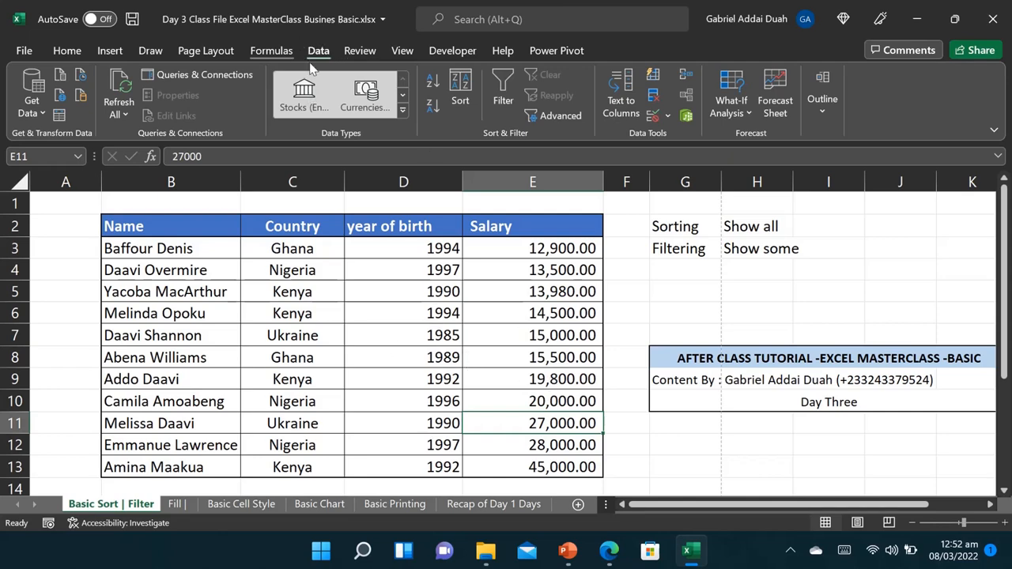
left_click(459, 101)
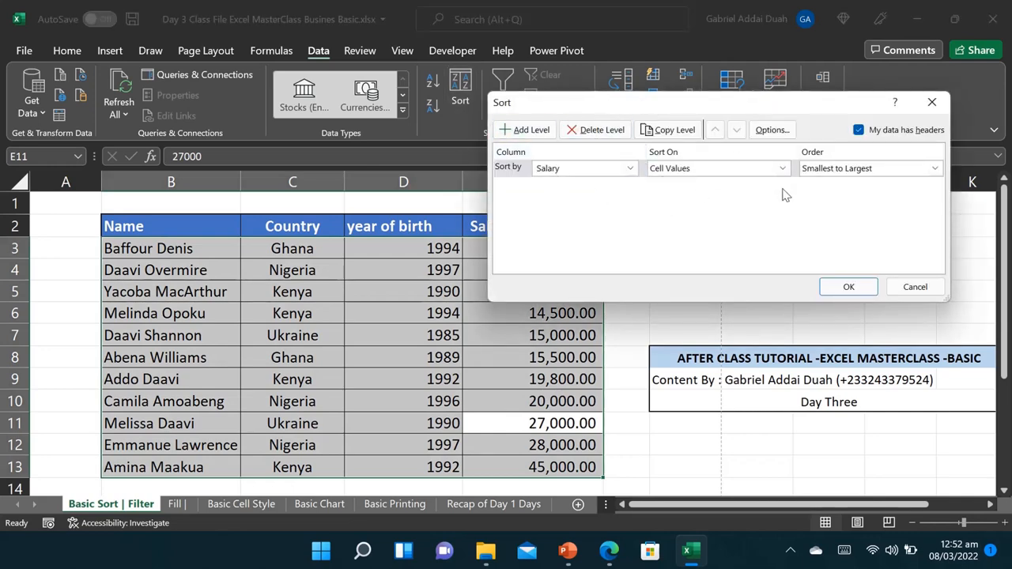
left_click(932, 102)
left_click(70, 55)
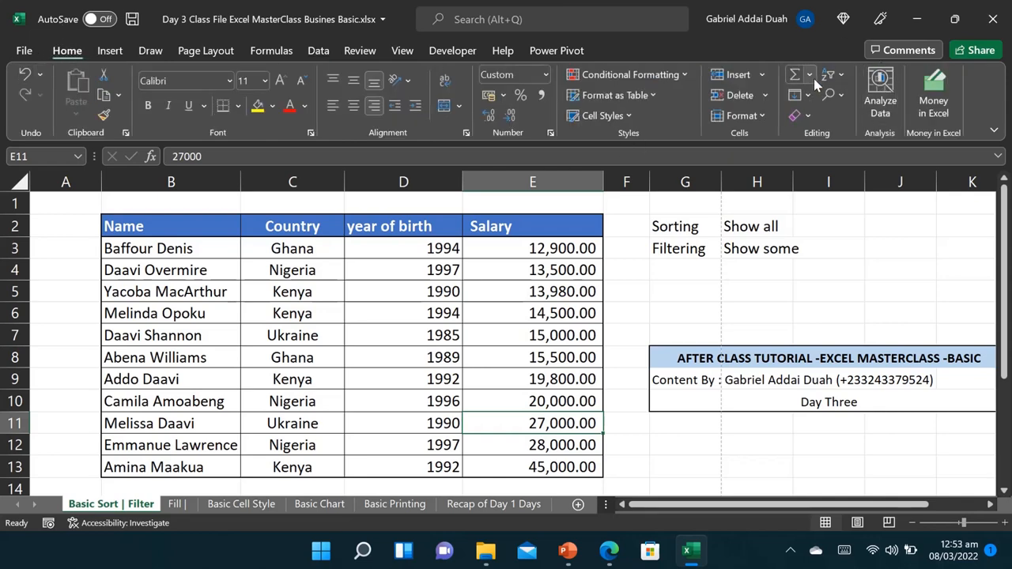
left_click(841, 80)
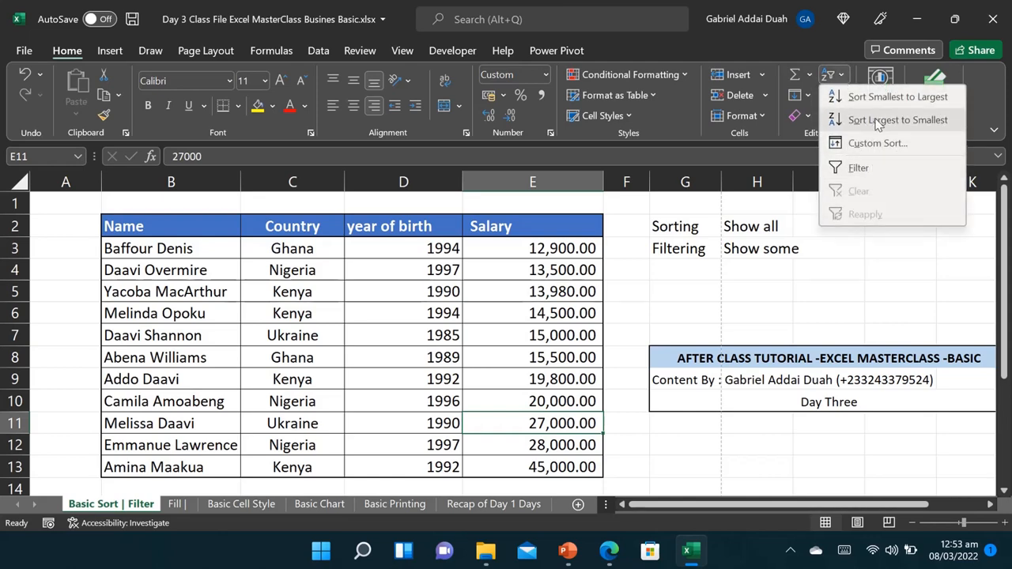
left_click(657, 318)
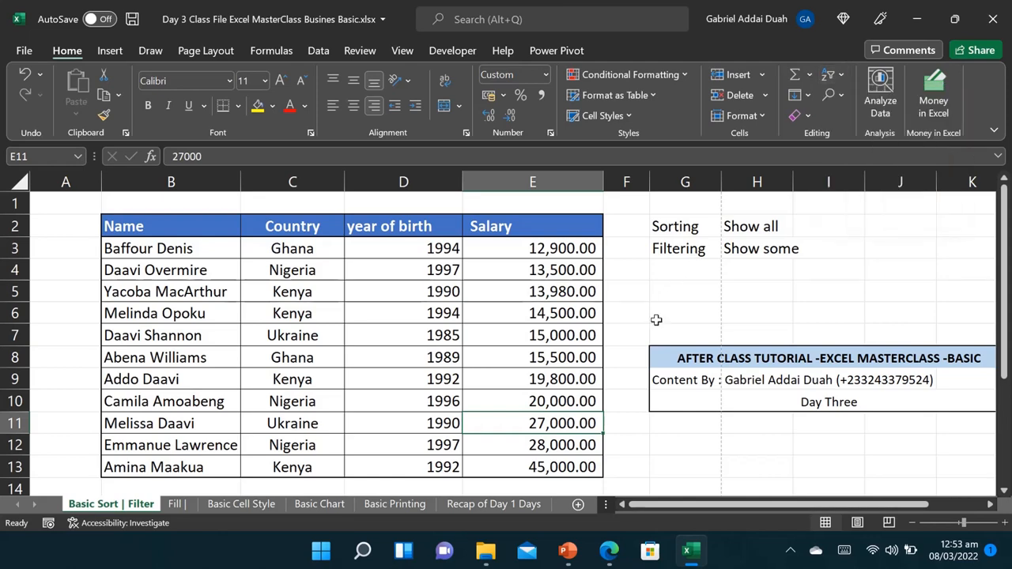
Step: On the Fill sheet, enter "Monday" in cell B3 under the Days heading
left_click(176, 506)
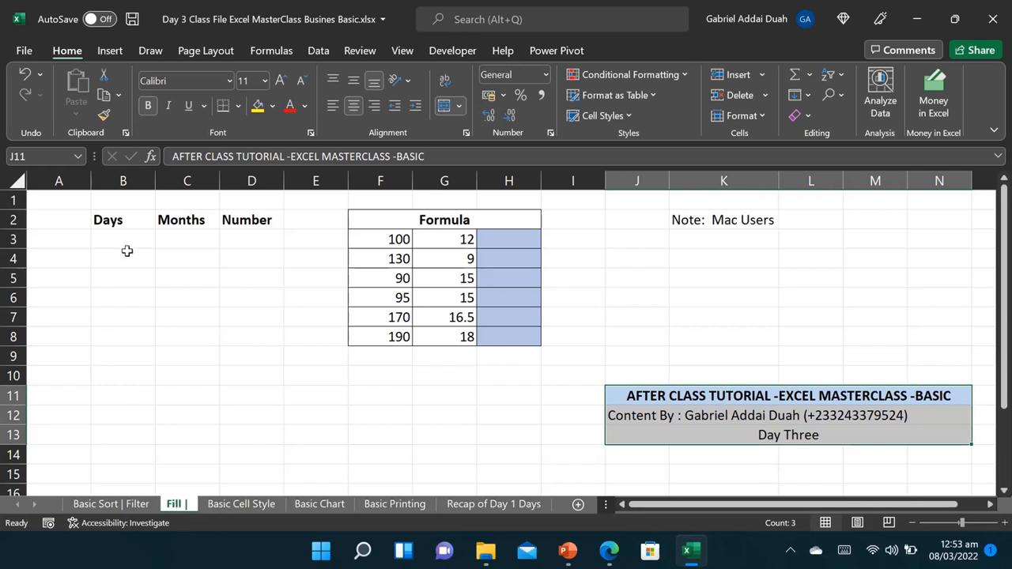
left_click(131, 223)
left_click(128, 235)
type("Monday")
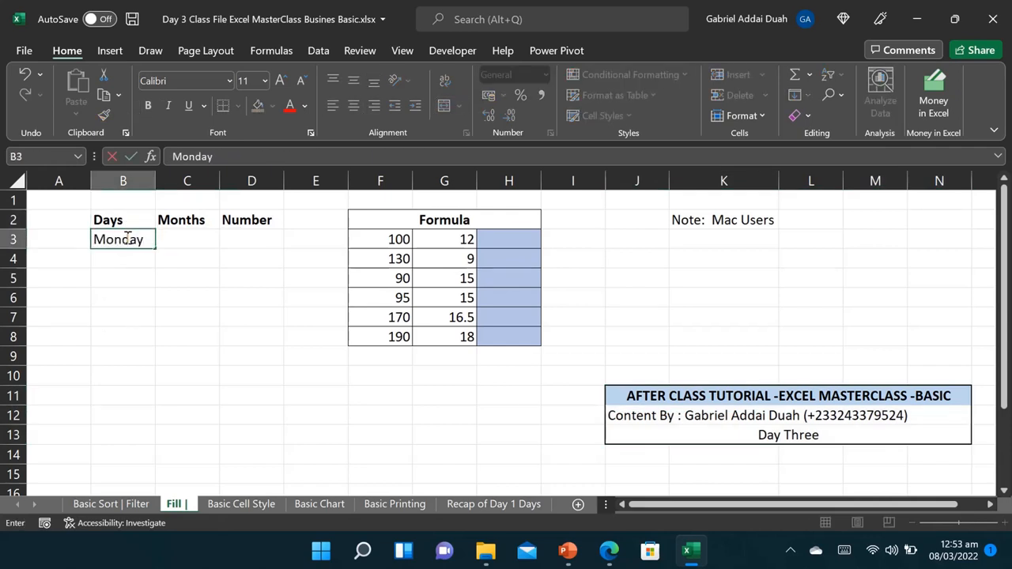
key("Return")
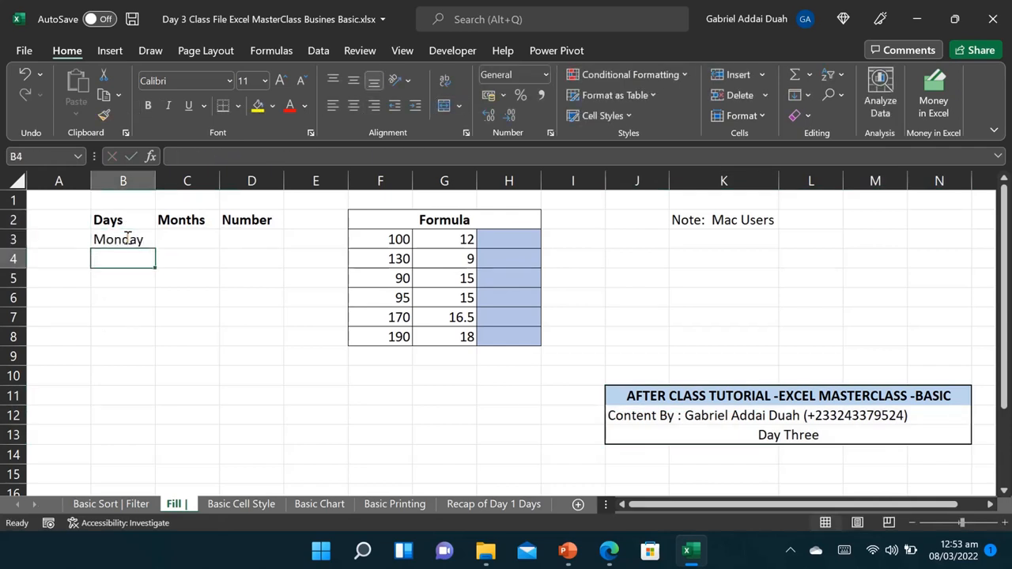
Step: Fill the weekday series from "Monday" in B3 down to B10, and undo the fill
left_click(126, 237)
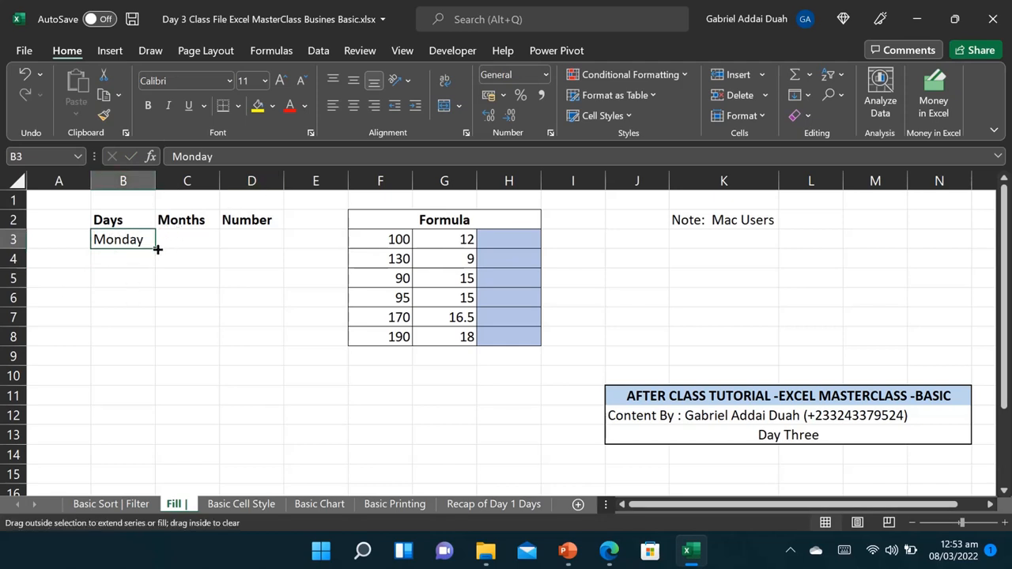
left_click_drag(155, 248, 153, 377)
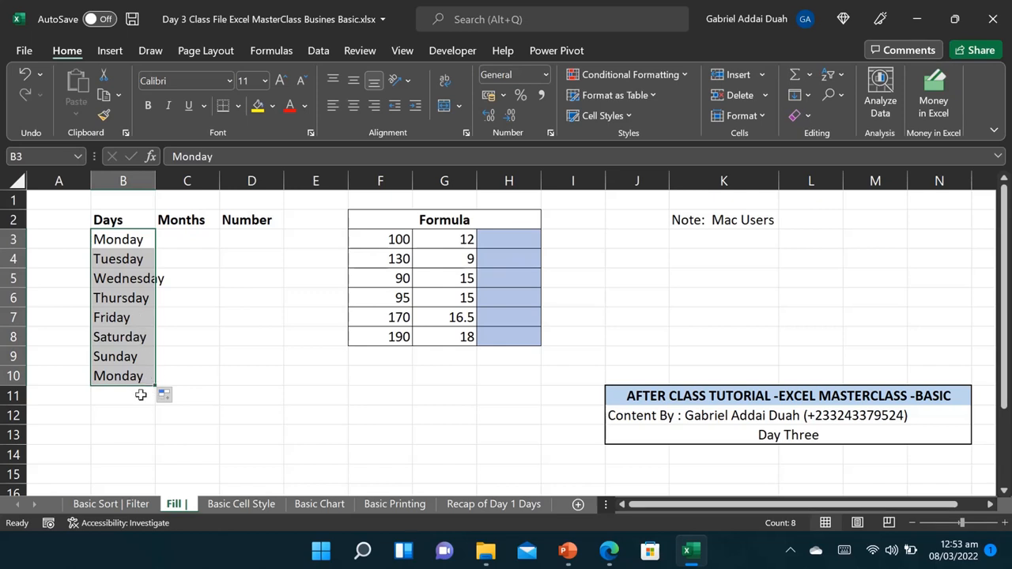
key("ctrl+z")
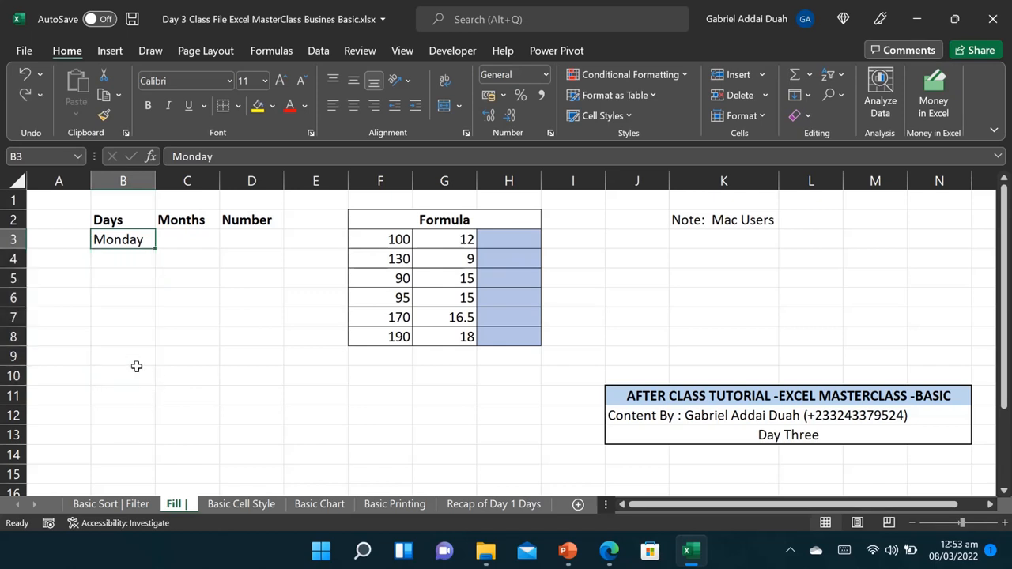
Step: Replace the entry in B3 with "Mon" and fill the abbreviated weekdays down to B10
type("MOn")
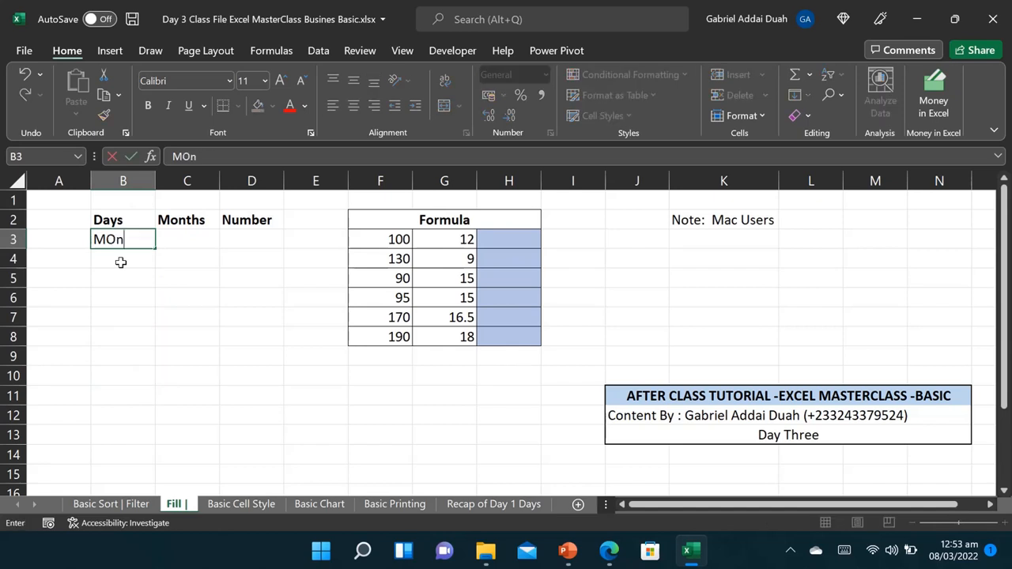
key("BackSpace")
key("Return")
left_click(115, 242)
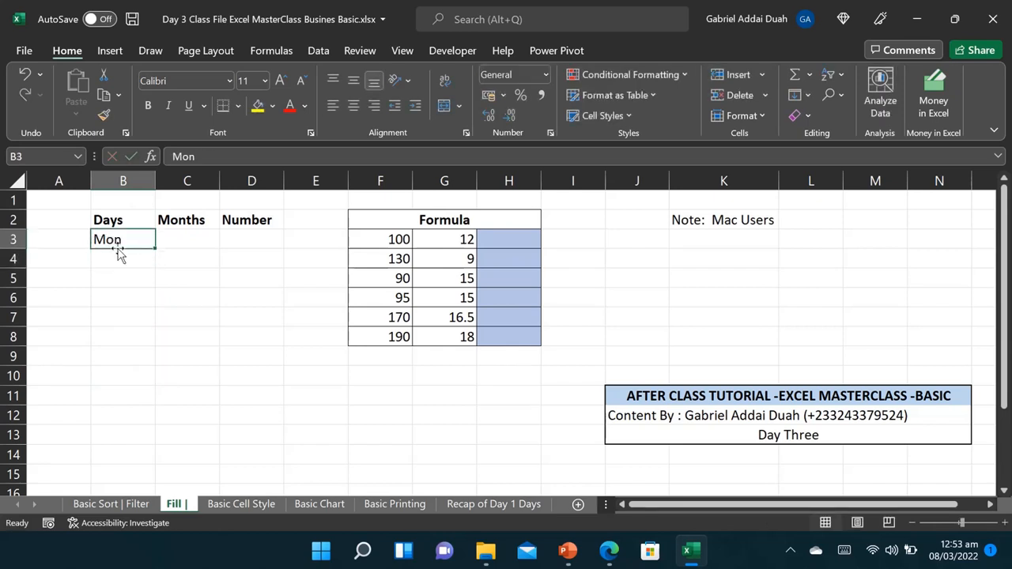
left_click_drag(156, 249, 156, 385)
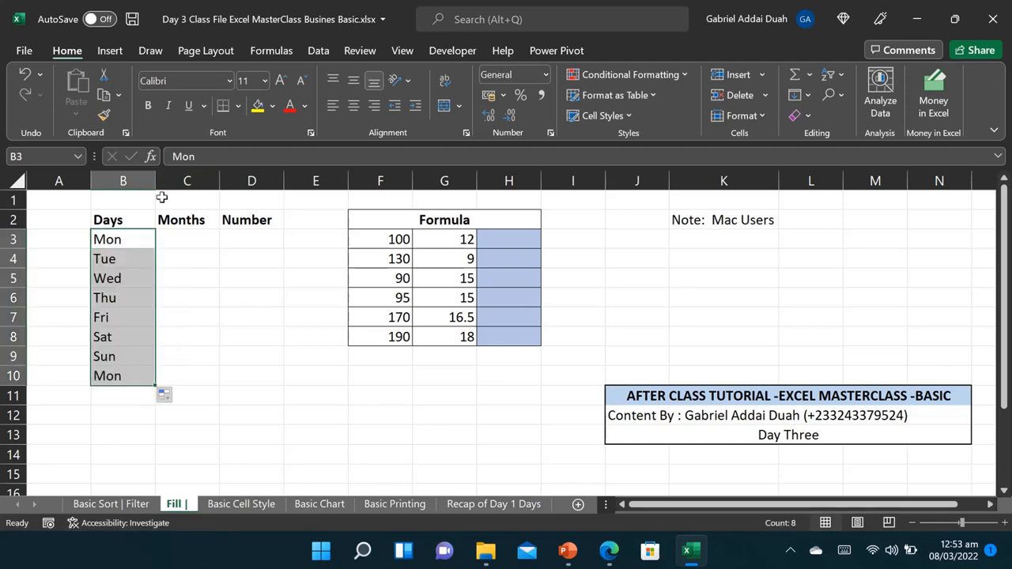
Step: Enter "January" in C3 under Months, fill the month series down to C12, and undo the fill
left_click(190, 246)
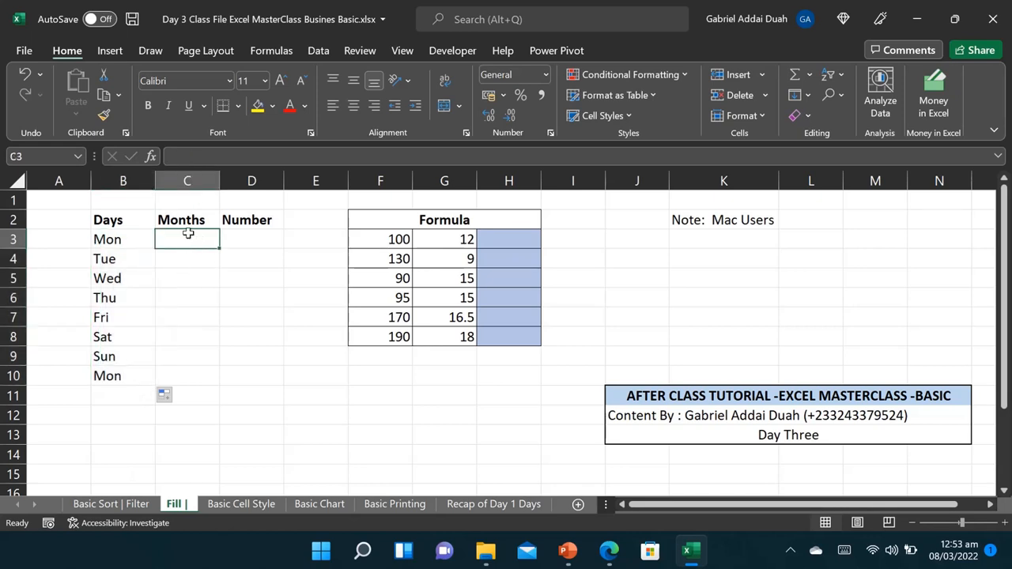
type("January")
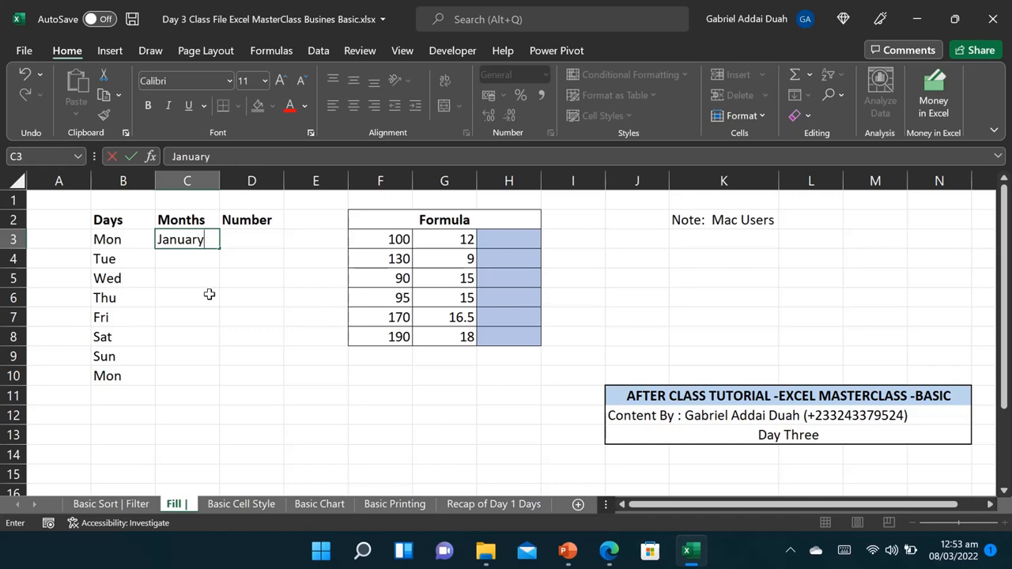
key("Return")
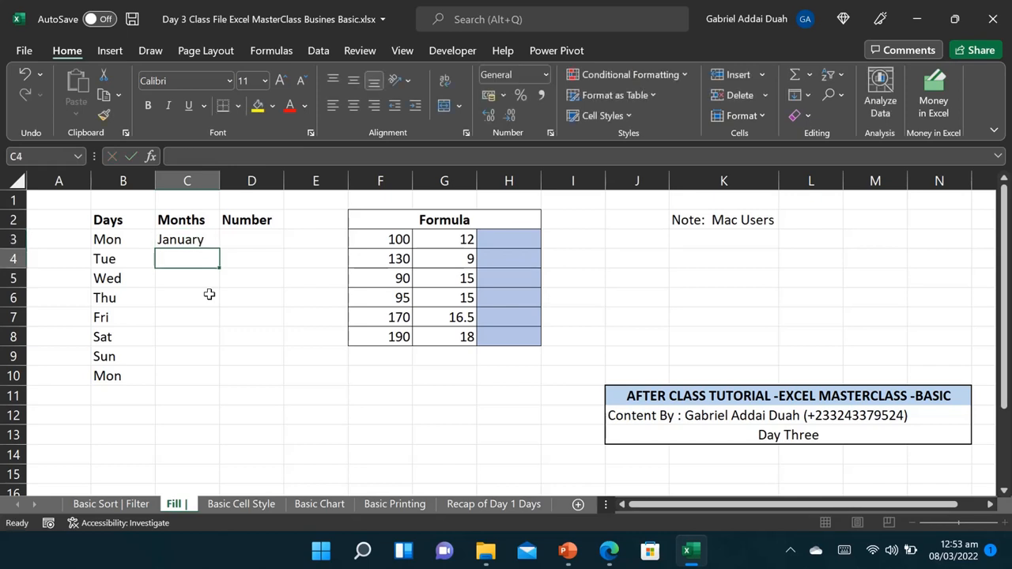
left_click(198, 244)
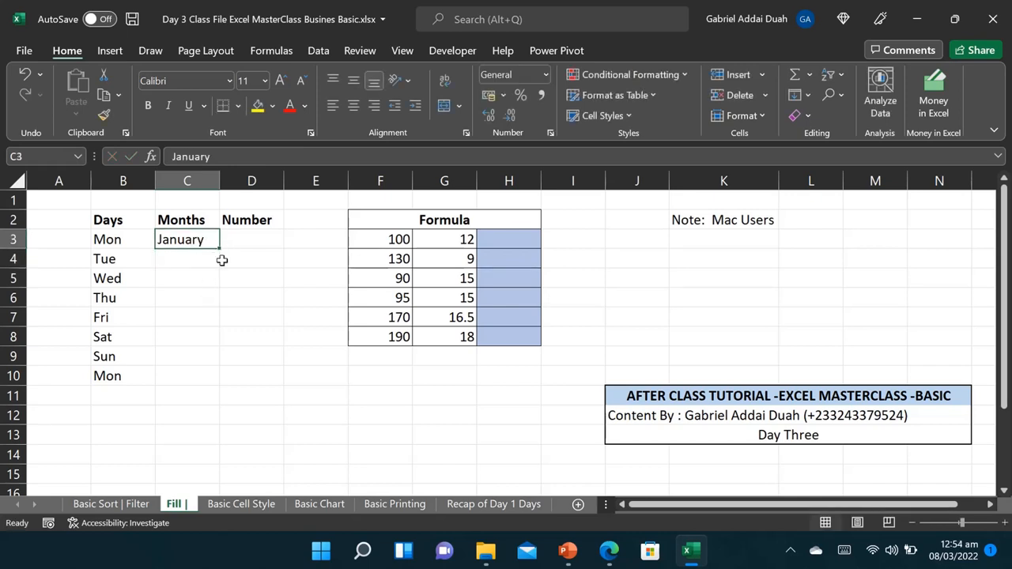
left_click_drag(222, 249, 217, 424)
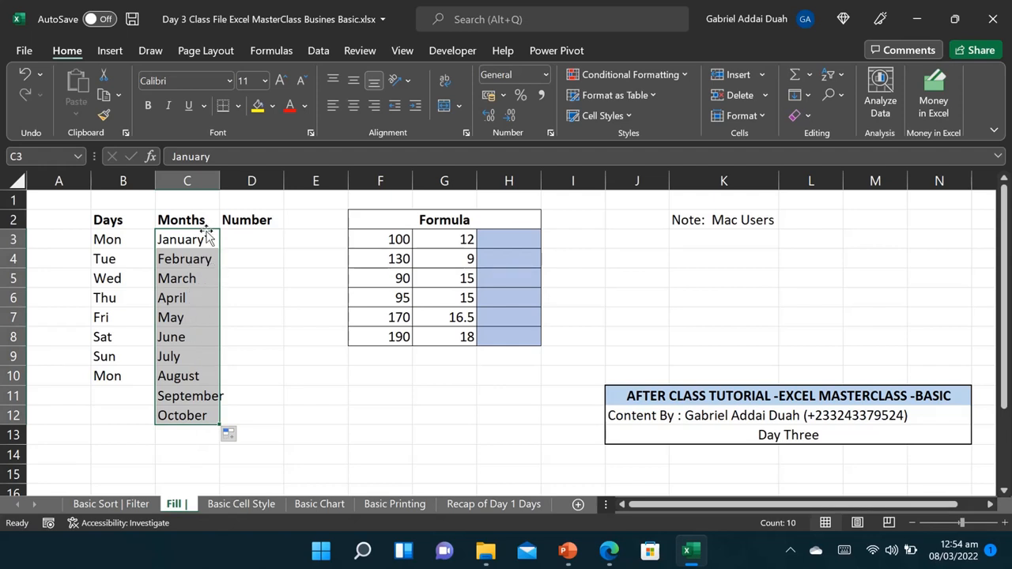
left_click_drag(197, 237, 189, 408)
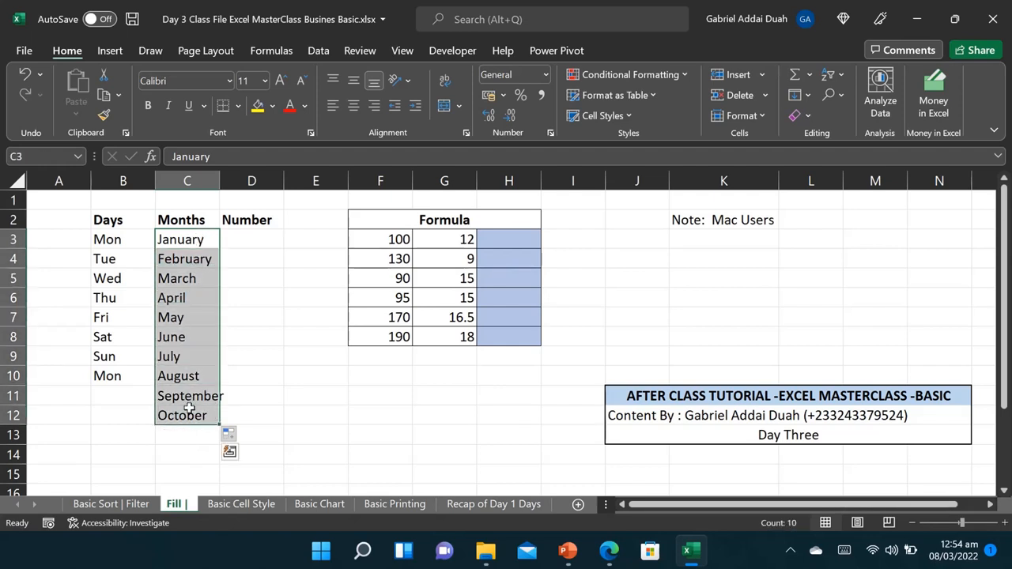
key("ctrl+z")
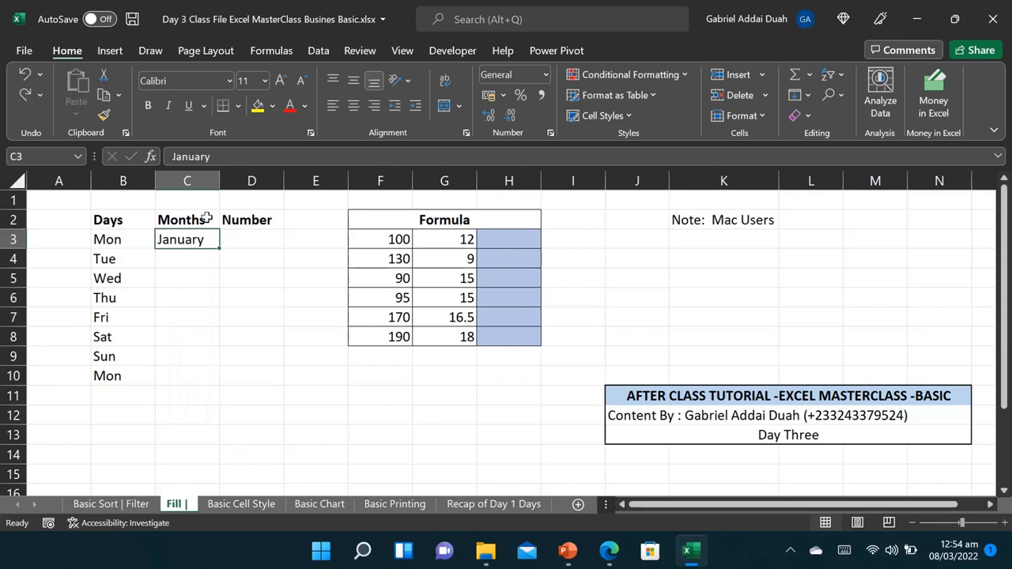
Step: Enter "Jan" in C3, fill the abbreviated months down to C14, and undo both the fill and the entry
type("Jan")
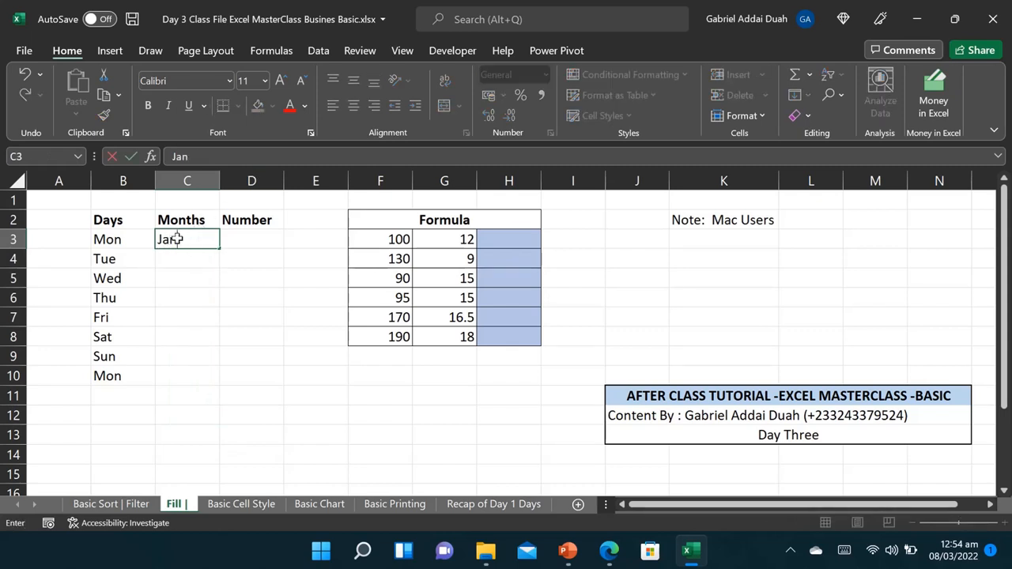
left_click(204, 204)
left_click(170, 253)
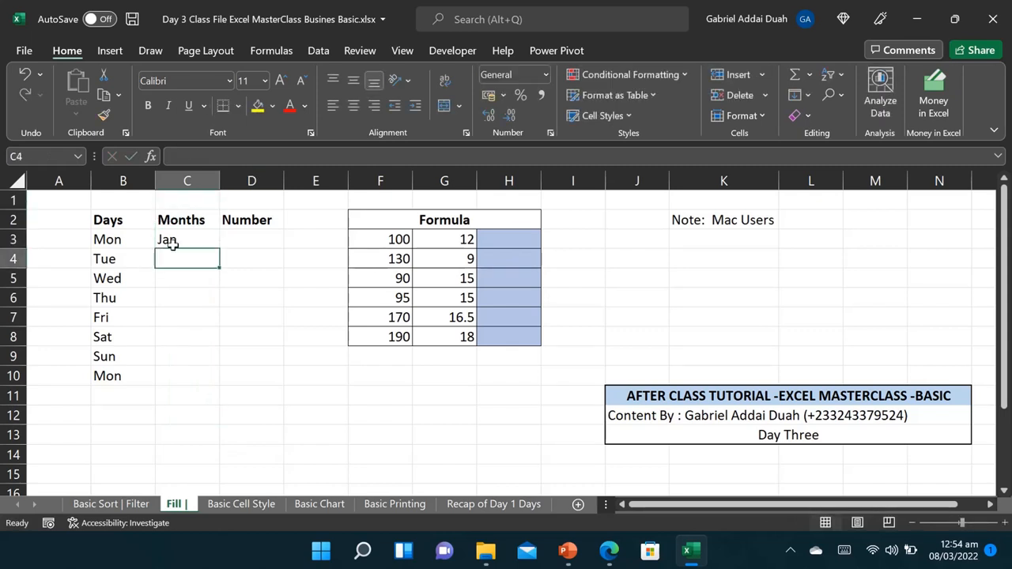
left_click(170, 239)
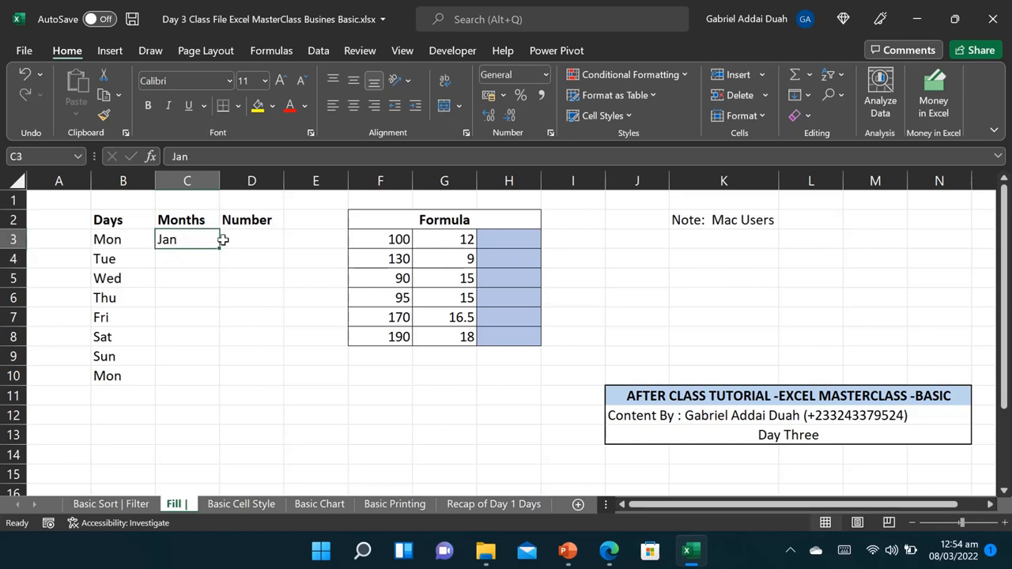
left_click_drag(219, 250, 214, 455)
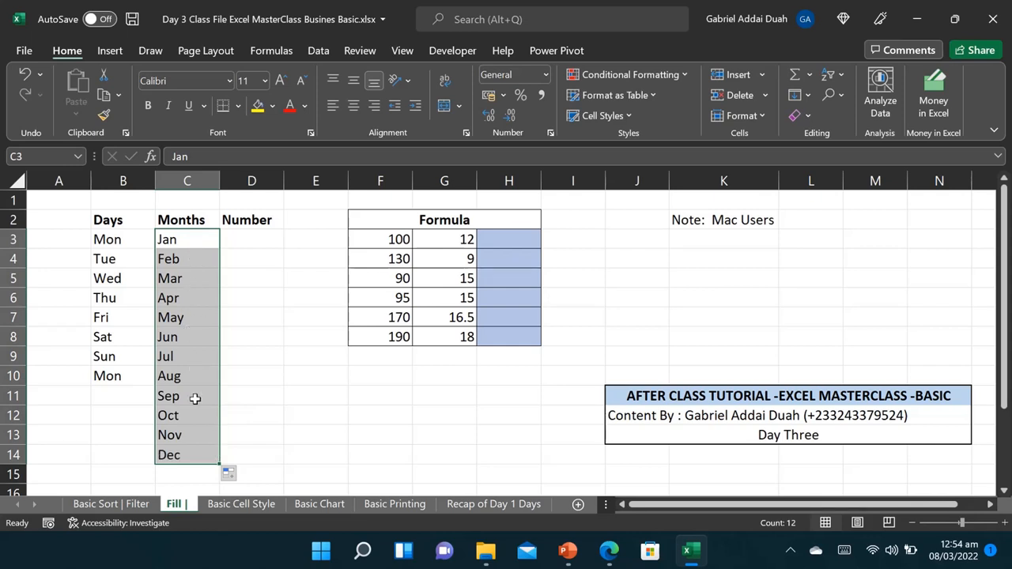
key("ctrl+z")
key("ctrl+z")
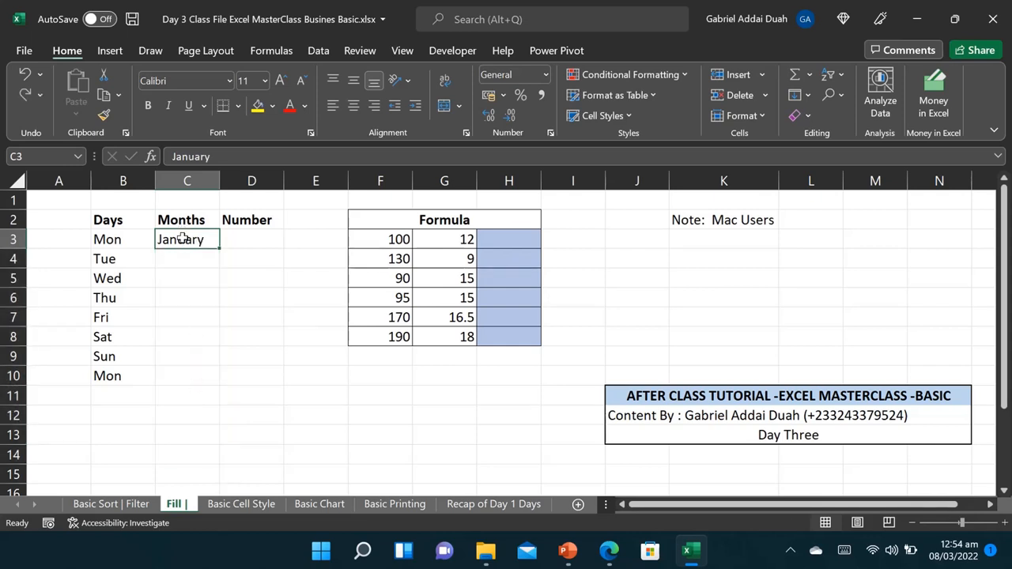
Step: Enter "Mar" in C3, fill the months down to C14, and undo the fill and the entry
type("Mar")
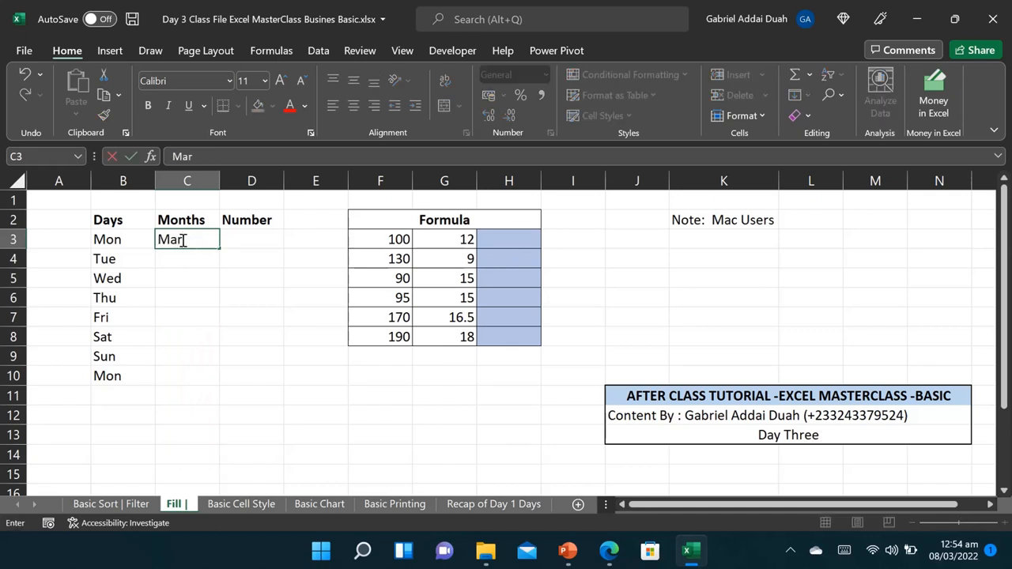
key("Return")
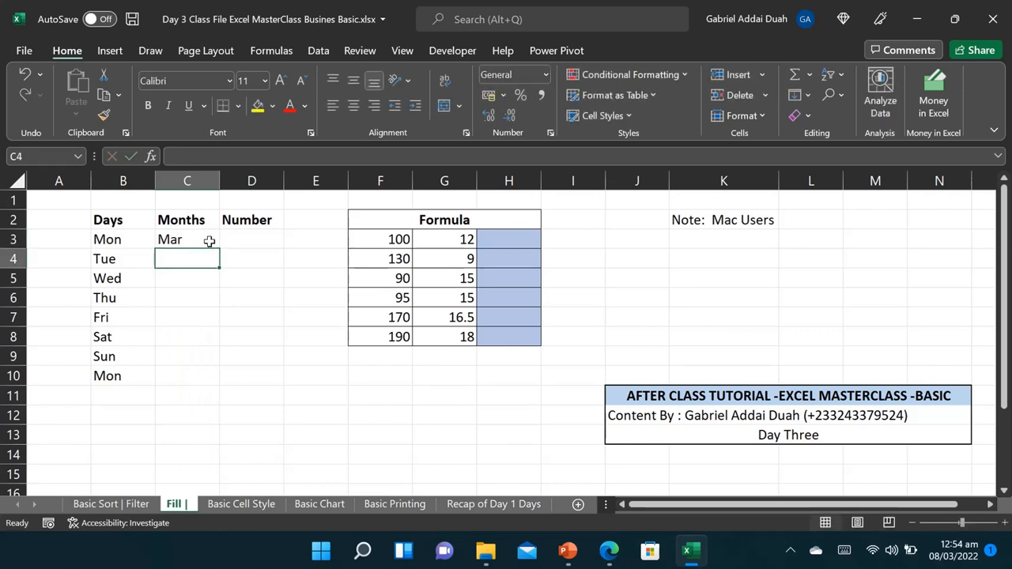
left_click(195, 240)
left_click_drag(222, 249, 208, 465)
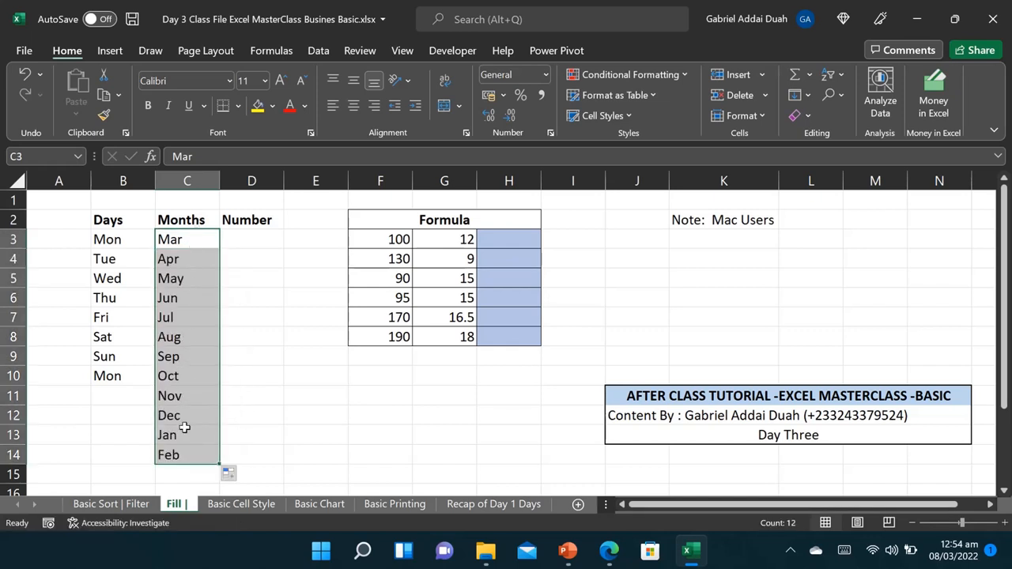
key("ctrl+z")
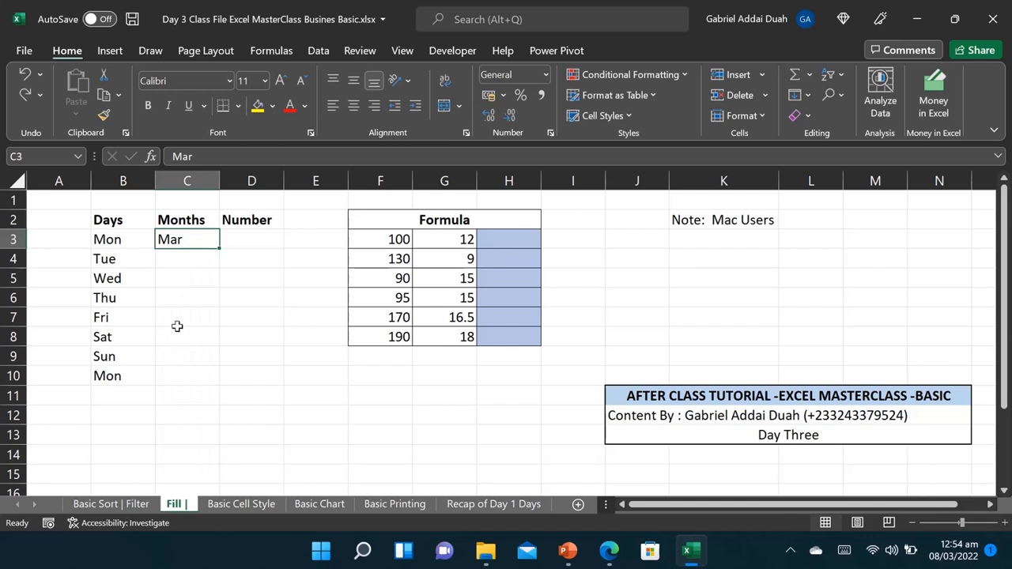
key("ctrl+z")
key("ctrl+z")
Step: Enter "Oct" in C3 and fill the abbreviated months down to C13
type("Oct")
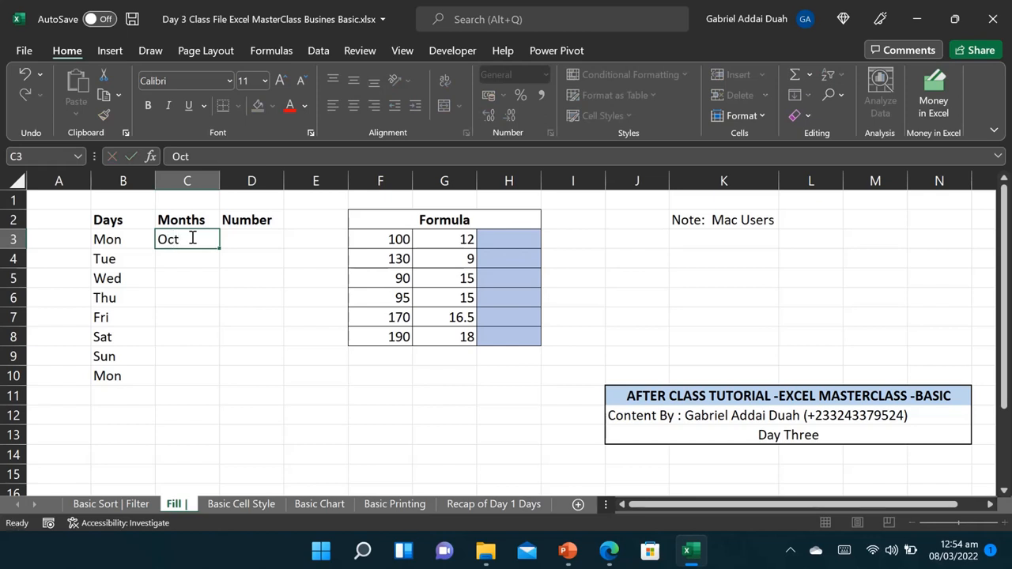
key("Return")
left_click(199, 239)
left_click_drag(218, 249, 214, 447)
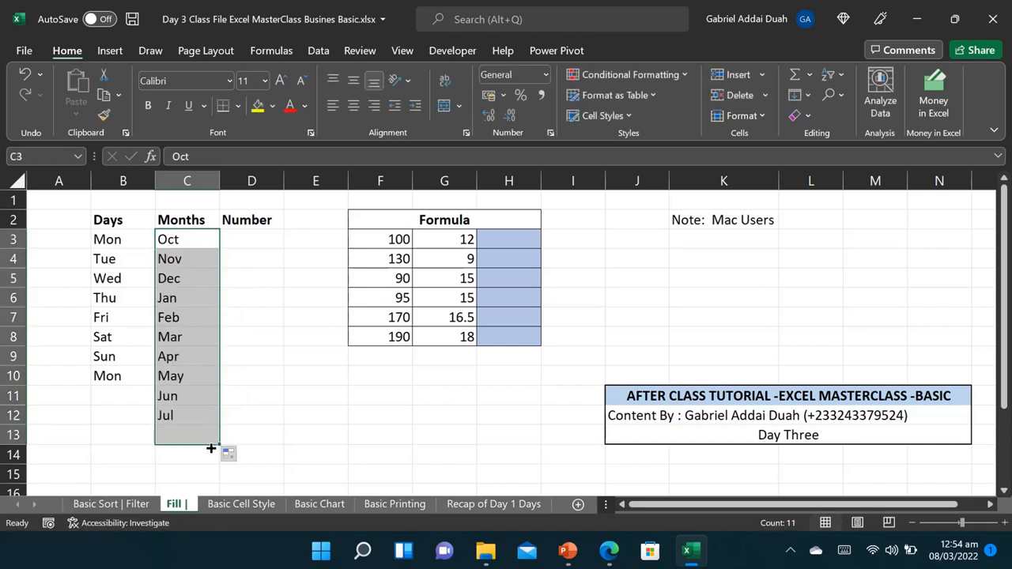
Step: Enter 1 in D3 under Number and fill it down to D13
left_click(264, 219)
left_click(261, 246)
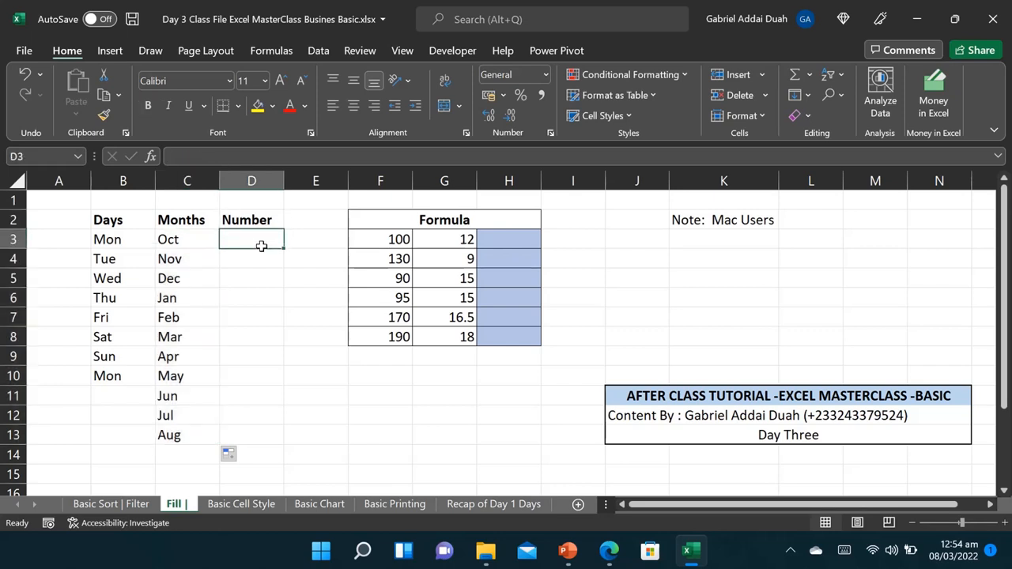
type("1")
left_click(253, 293)
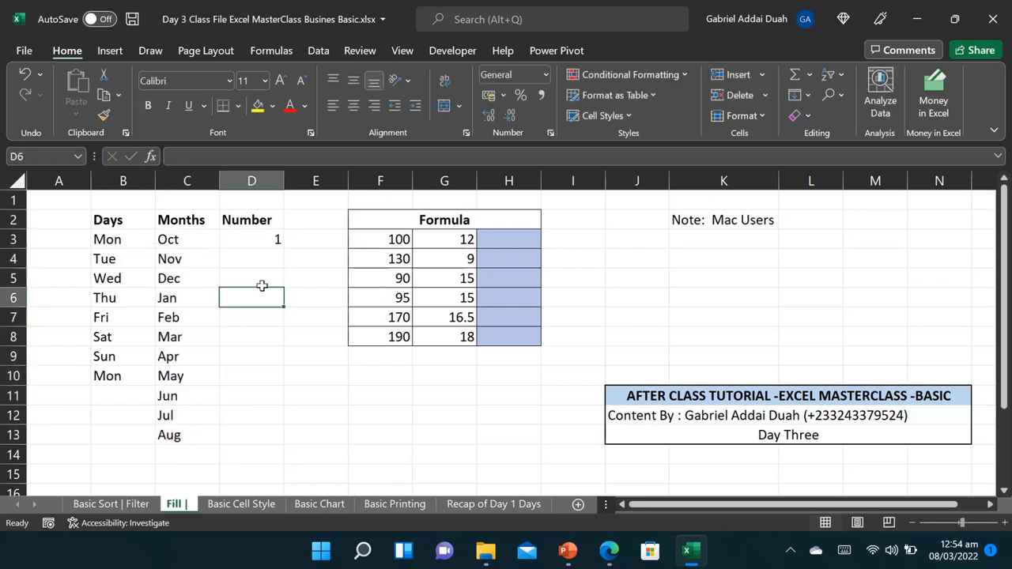
left_click(266, 234)
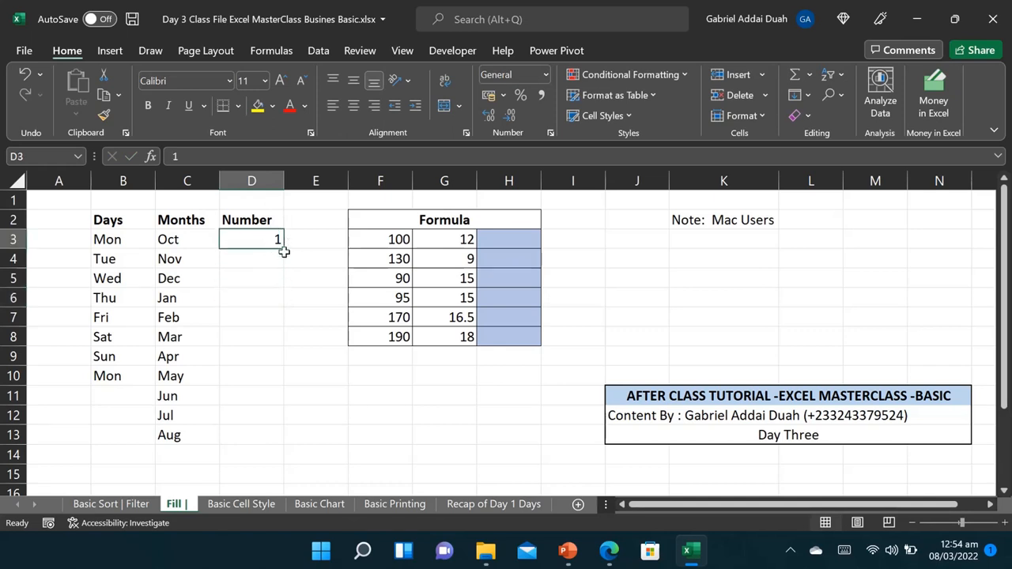
left_click_drag(286, 247, 278, 449)
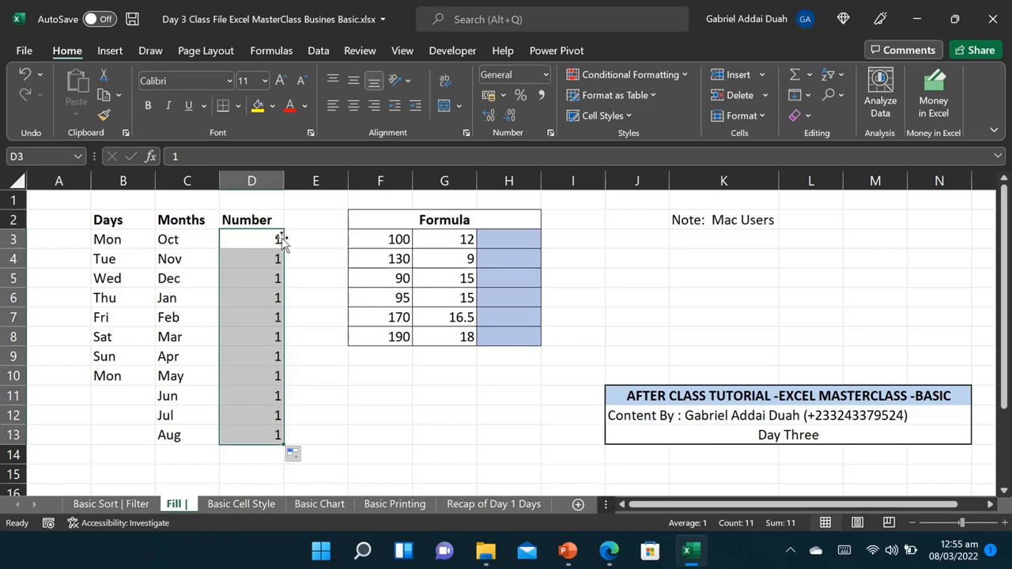
Step: Switch the D3:D13 fill from copied cells to Fill Series, and undo the fill
left_click(295, 455)
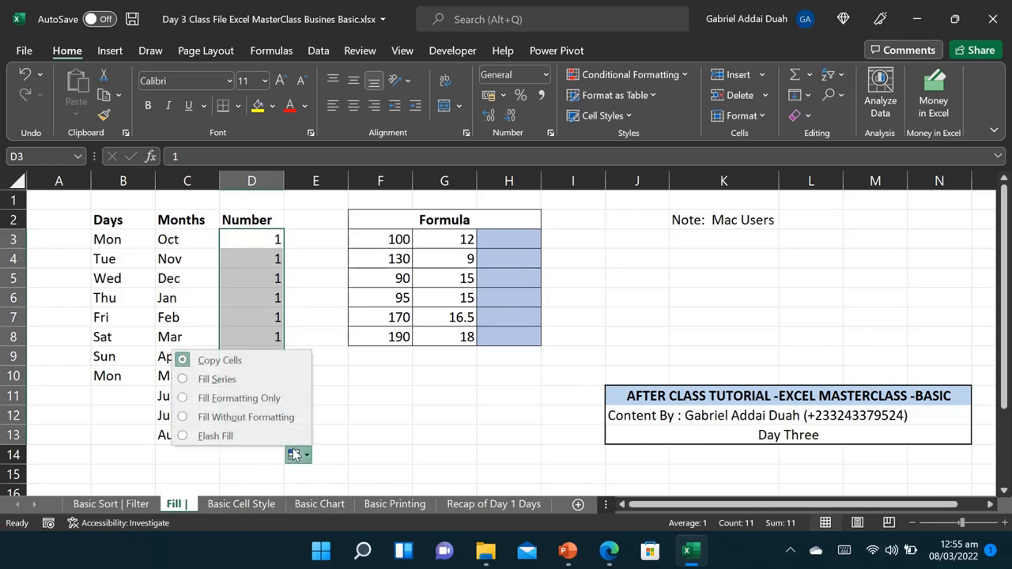
left_click(265, 380)
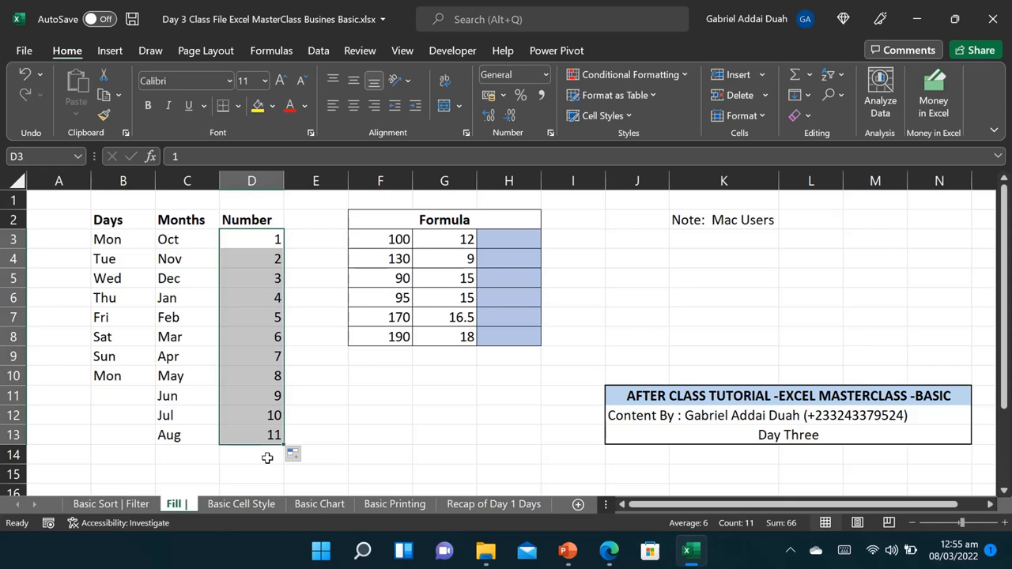
key("ctrl+z")
Step: Fill the 1 in D3 down to D13 again, using the Fill Series option for consecutive numbers
left_click_drag(284, 248, 268, 449)
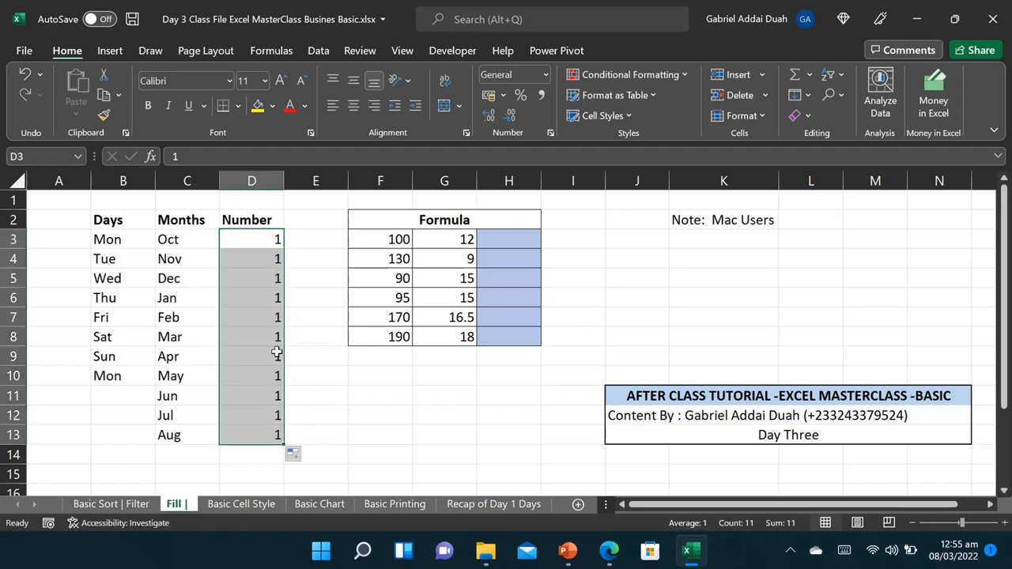
left_click(299, 462)
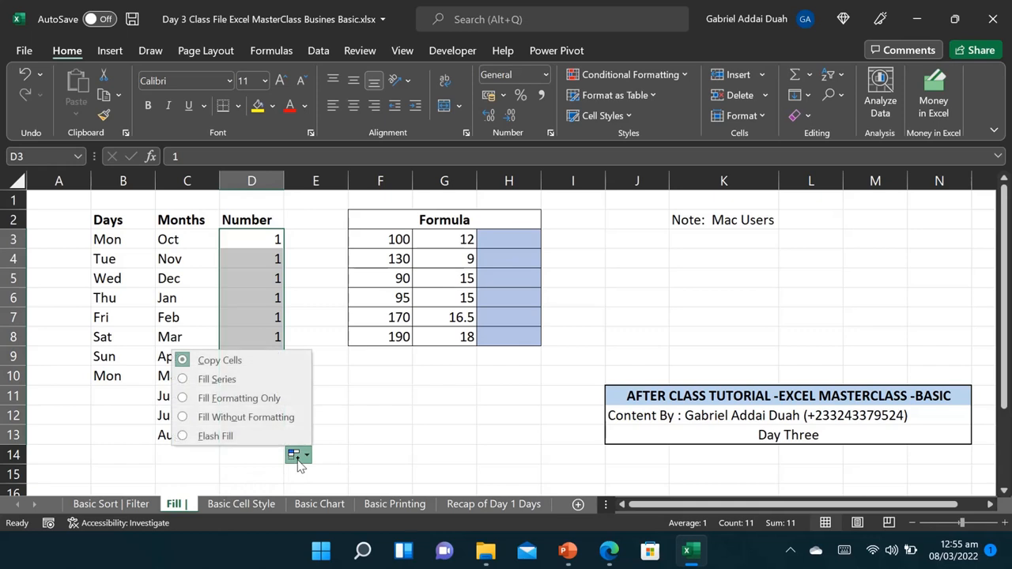
left_click(244, 379)
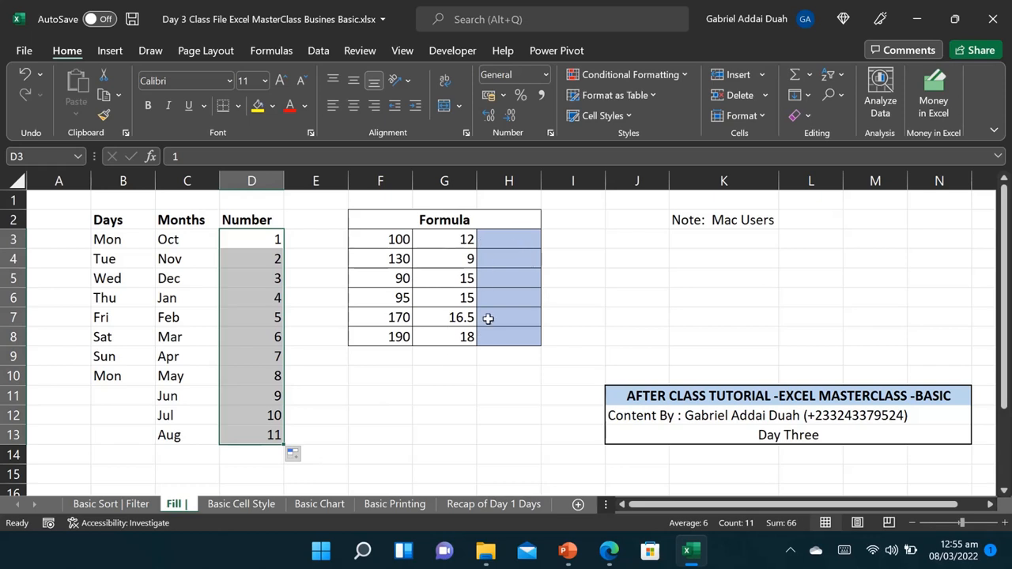
Step: Clear the numbers in the Number column, and enter 1 in D3 and 2 in D4
left_click_drag(256, 242, 266, 451)
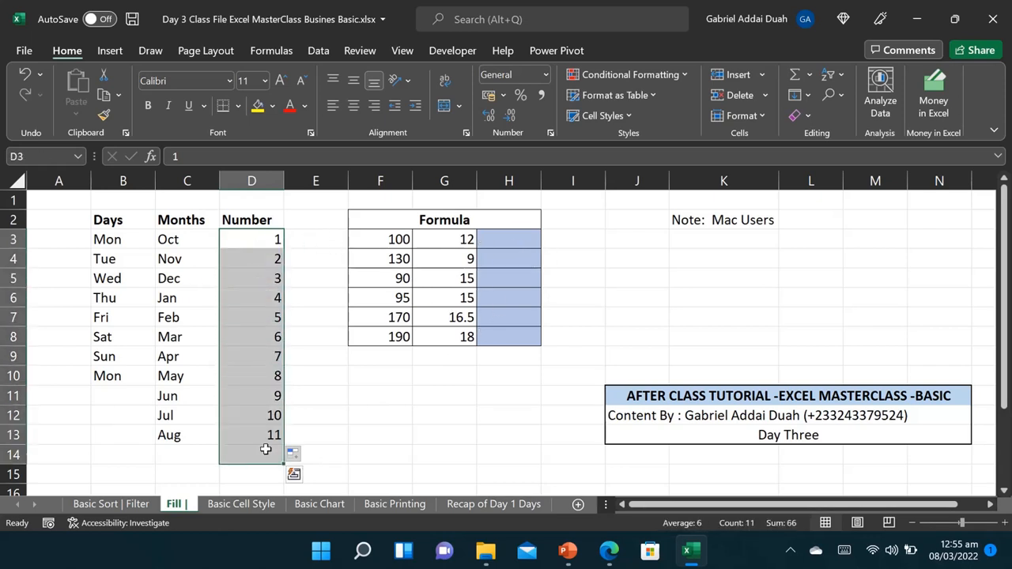
key("Delete")
left_click(245, 244)
type("1")
key("Return")
type("2")
key("Return")
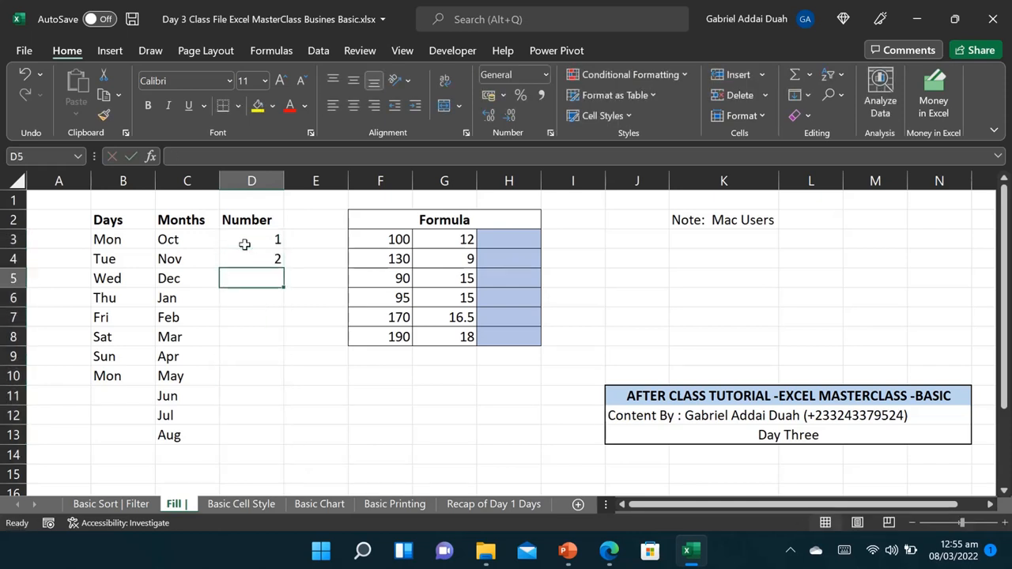
Step: Fill the 1 and 2 in D3:D4 down to D13 to continue the number sequence
left_click_drag(244, 244, 270, 451)
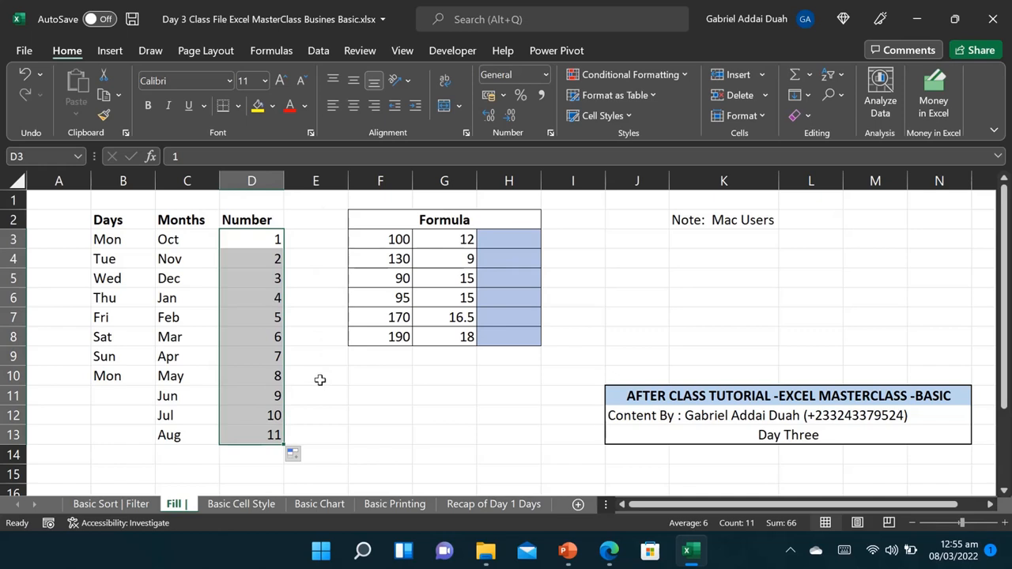
Step: Enter the formula =F3-G3 in H3, the first shaded cell of the Formula table
left_click(527, 240)
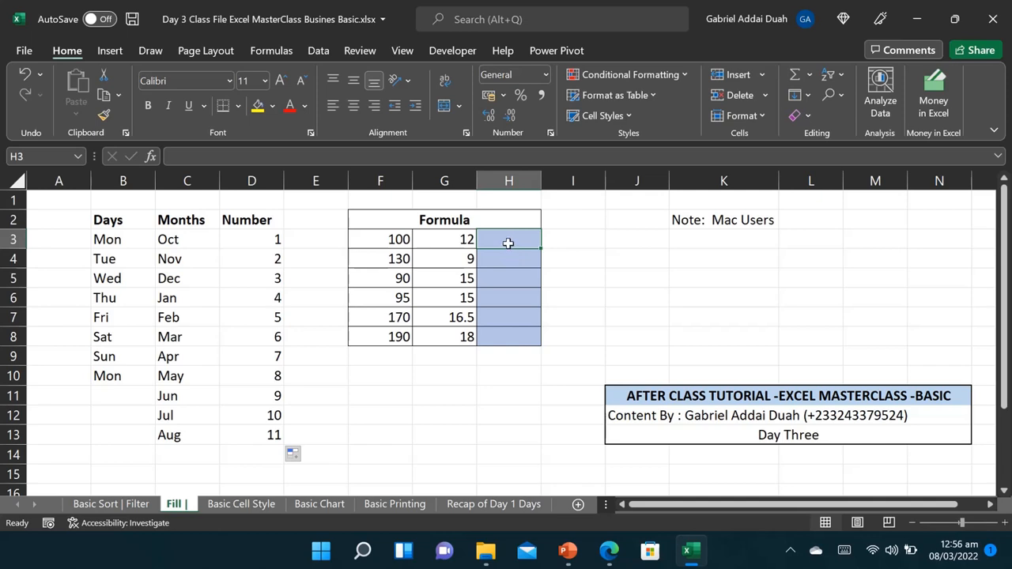
type("=")
left_click(397, 242)
type("-")
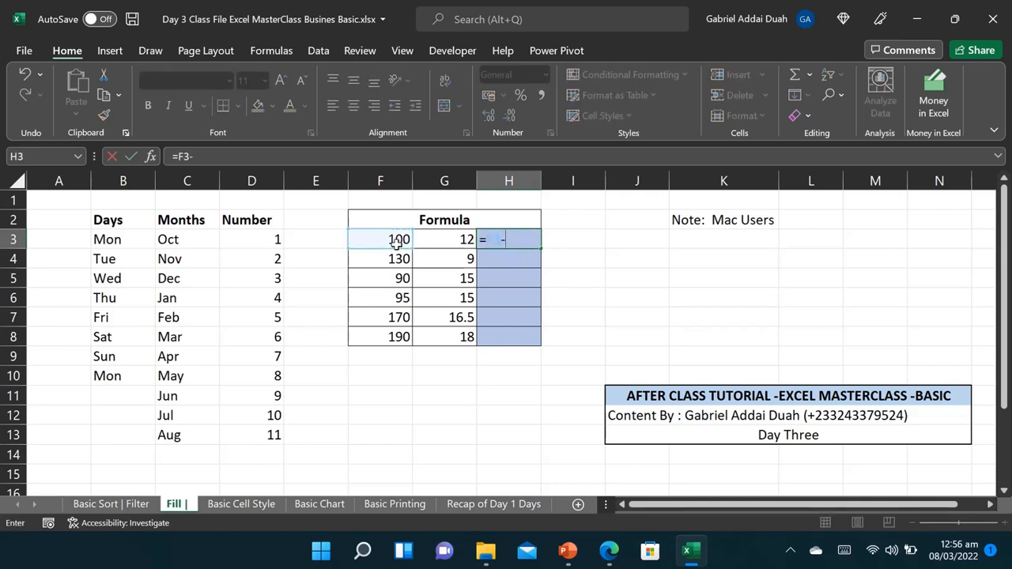
left_click(434, 243)
key("Return")
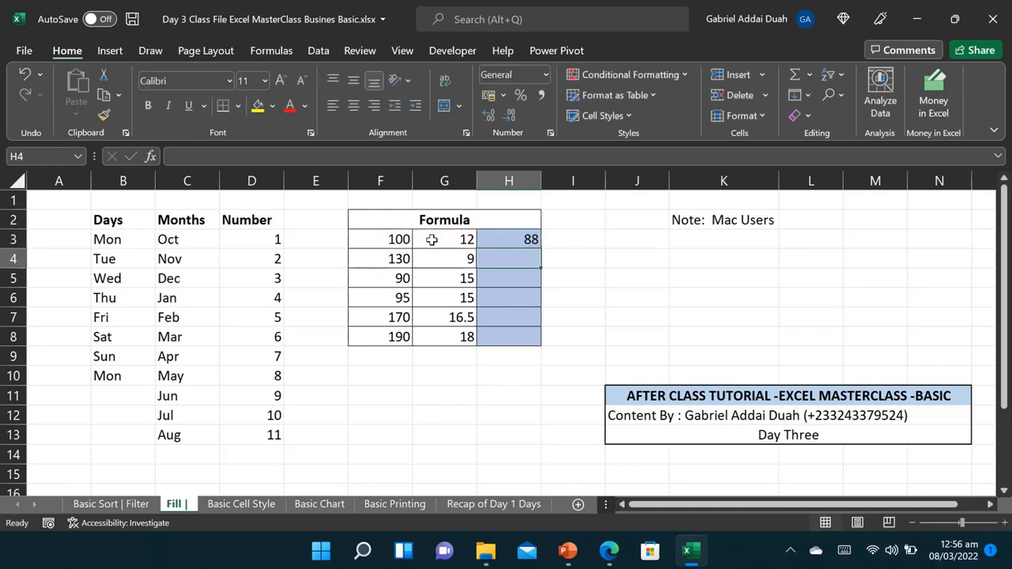
Step: Fill the H3 formula down through H8, undoing the first fill and repeating it
left_click(527, 239)
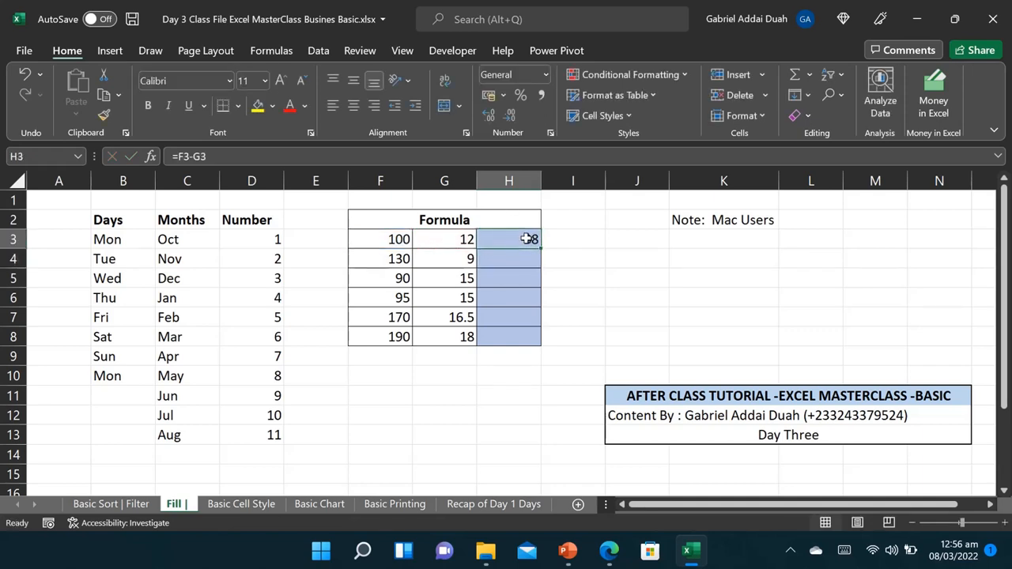
left_click_drag(541, 247, 533, 345)
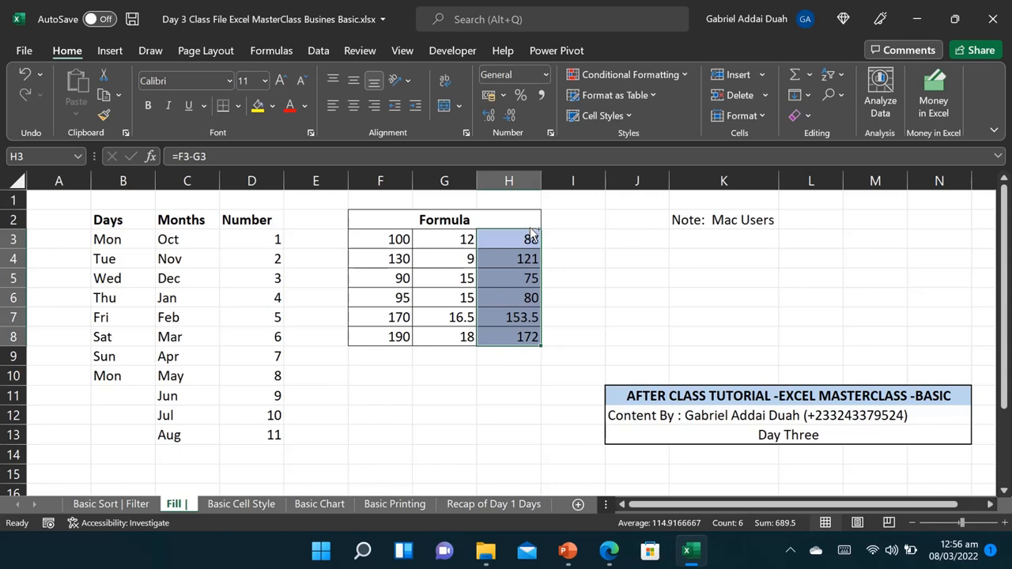
key("ctrl+z")
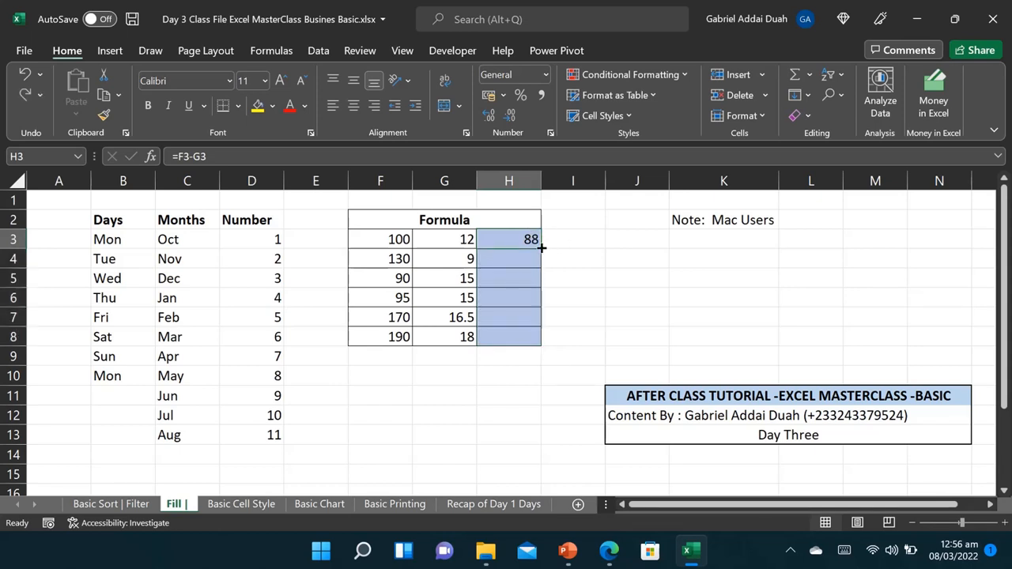
left_click_drag(541, 248, 533, 349)
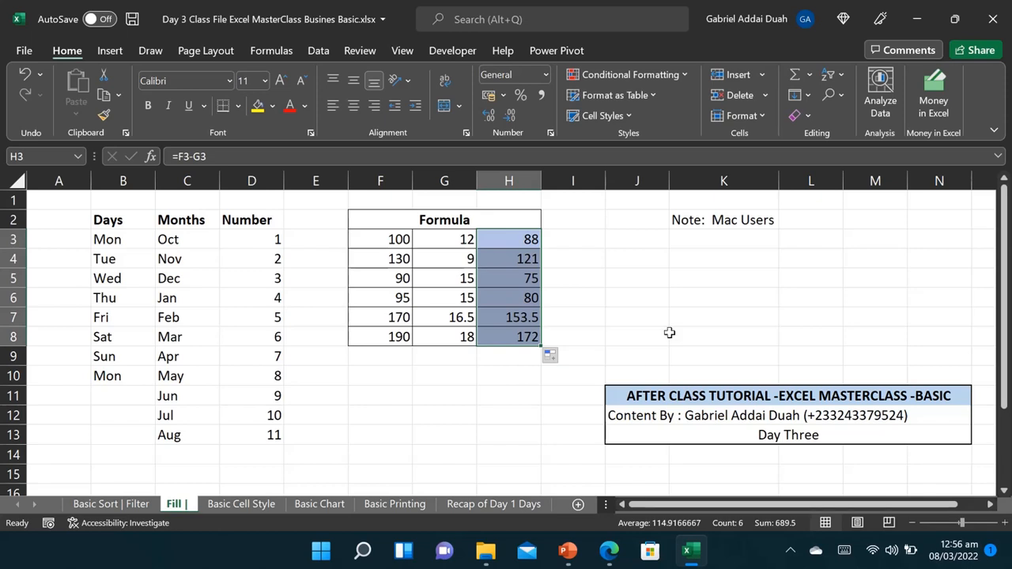
Step: Enter Preference in K3 beneath the note for Mac users
left_click(736, 241)
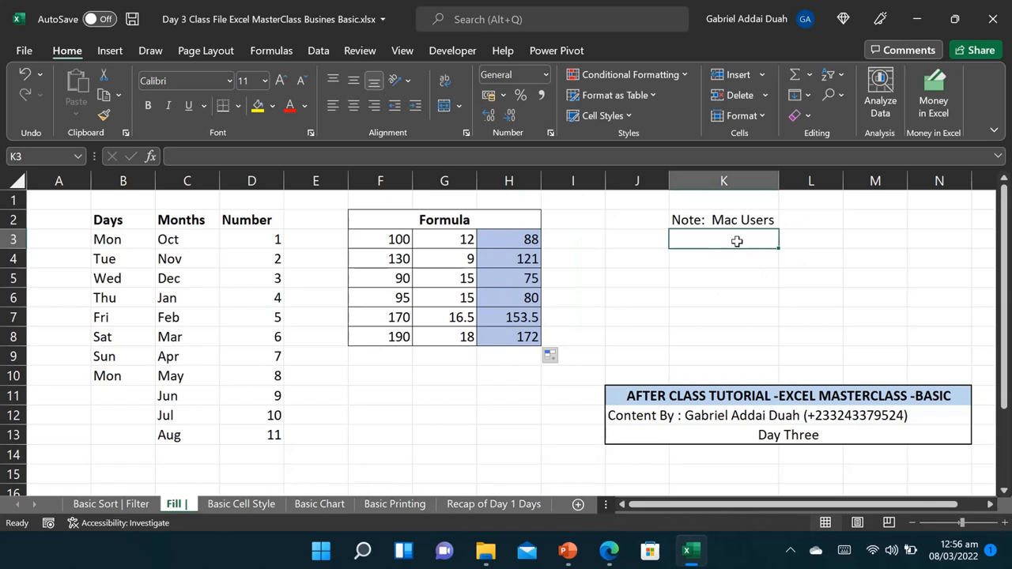
type("Preferenc")
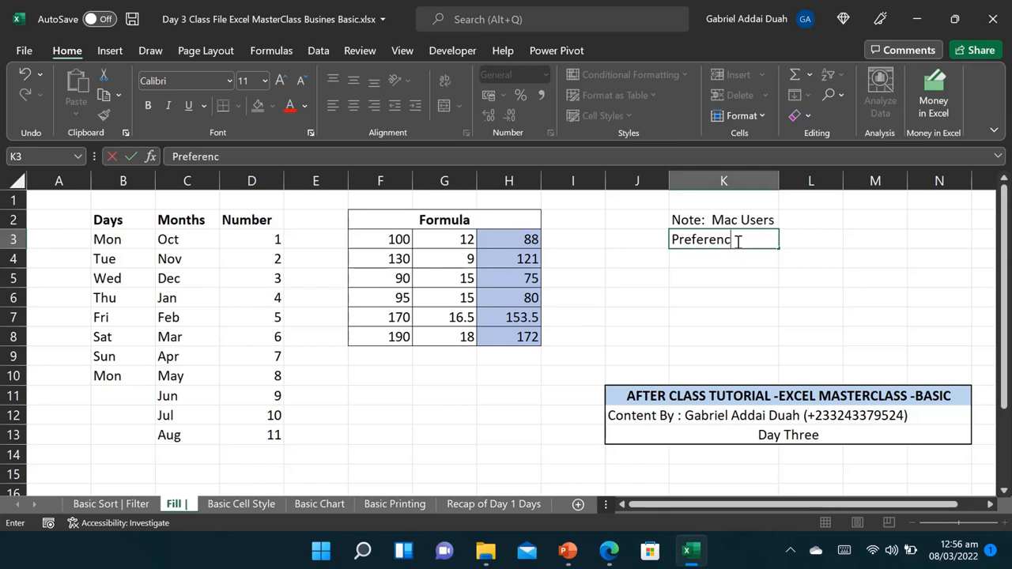
type("e")
left_click(689, 269)
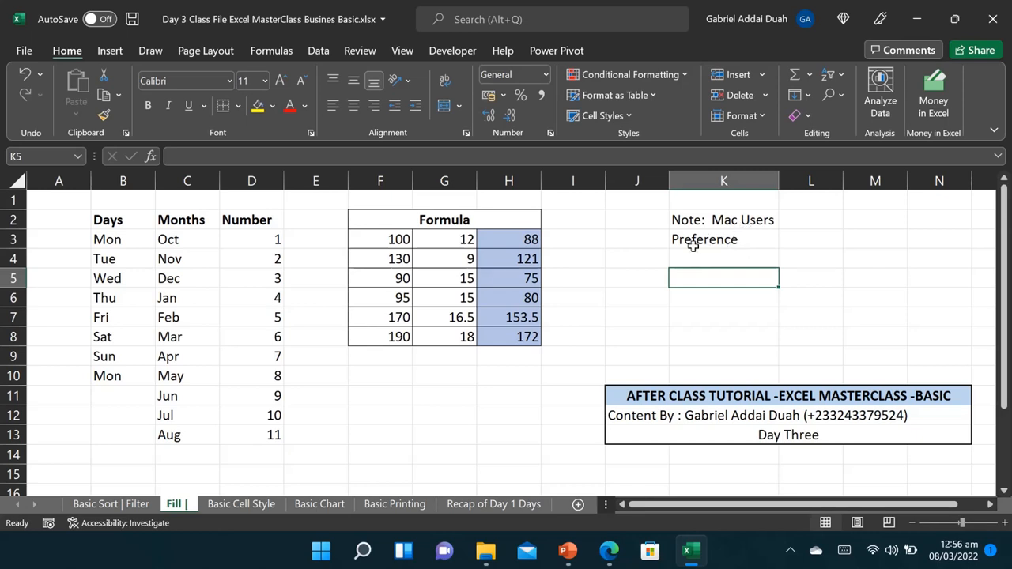
Step: On the Basic Cell Style sheet, apply All Borders to the table in B2:D8
key("ctrl+Page_Down")
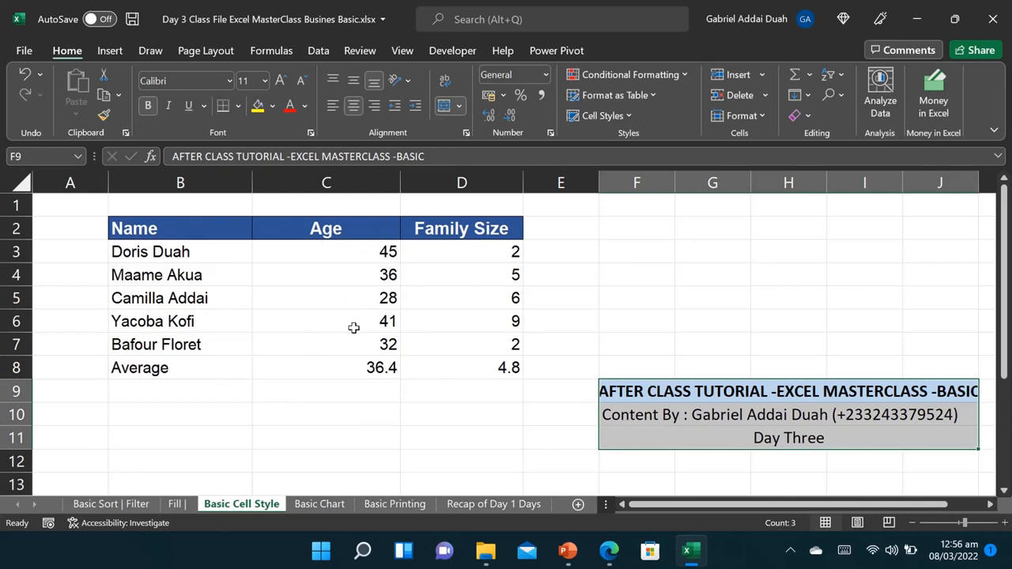
left_click_drag(161, 232, 415, 360)
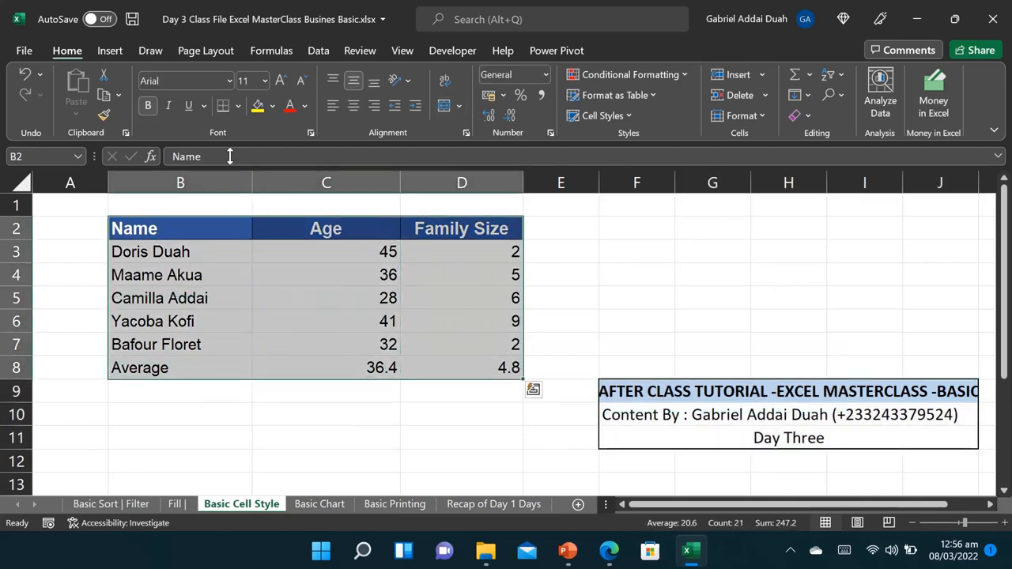
left_click(238, 106)
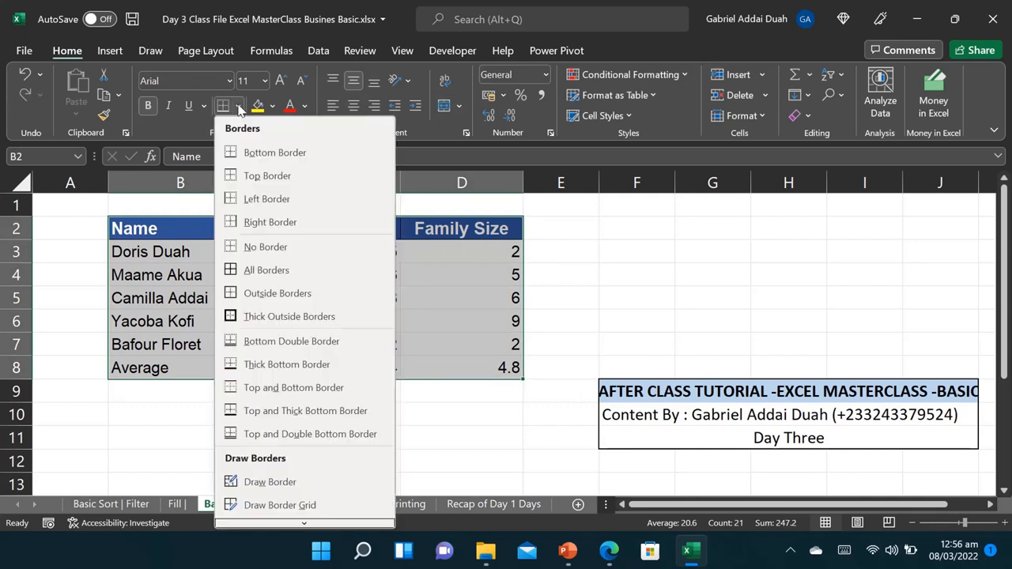
left_click(273, 270)
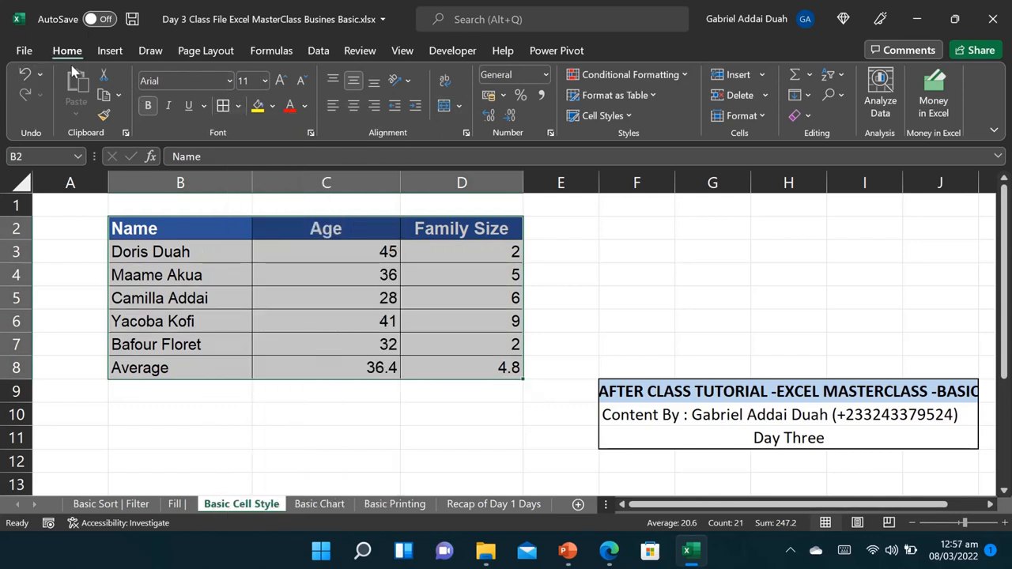
left_click(605, 116)
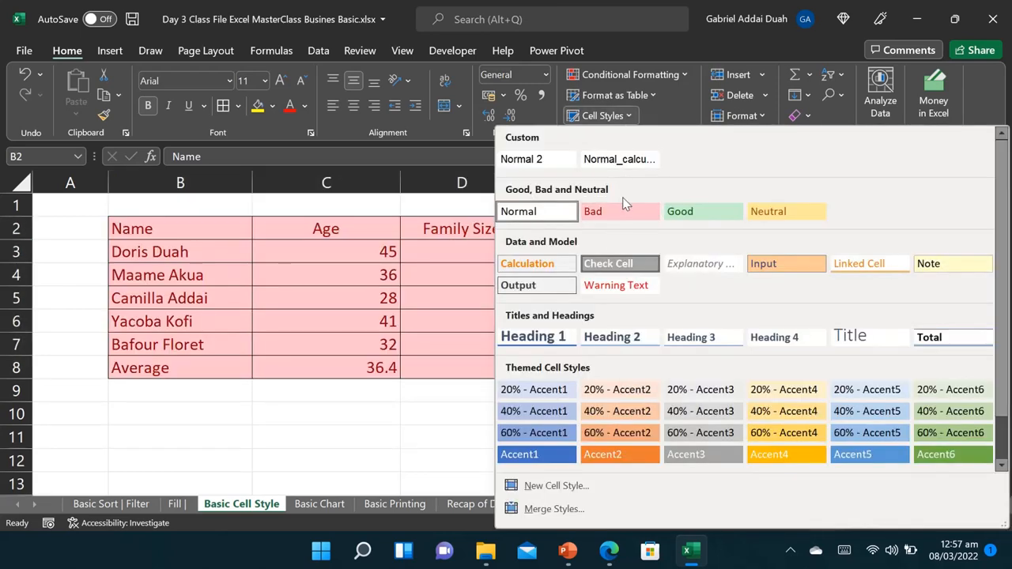
left_click(222, 357)
left_click(210, 345)
Step: Apply the Check Cell style to the Average row in B8:D8
left_click_drag(149, 366, 464, 357)
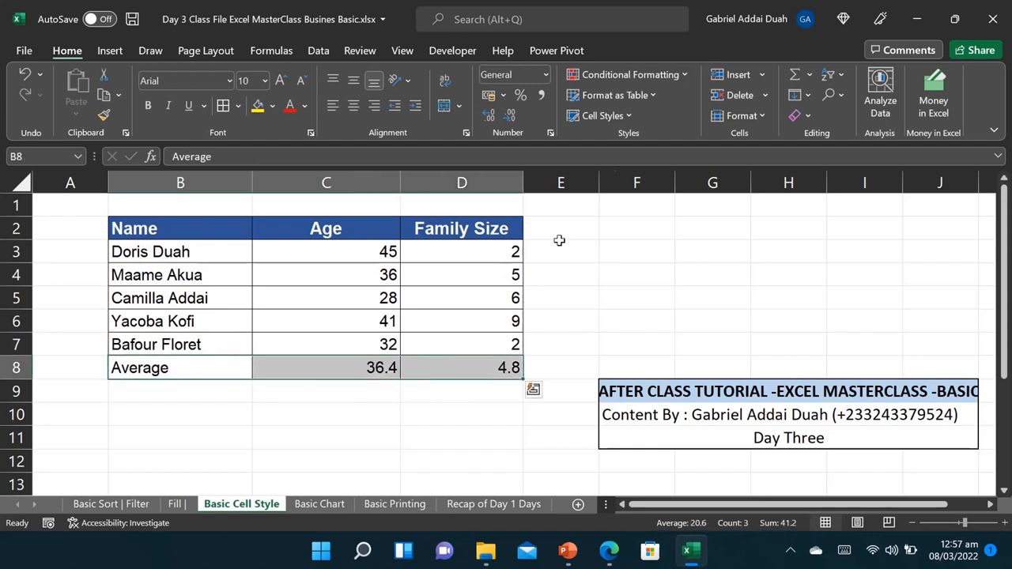
left_click(630, 116)
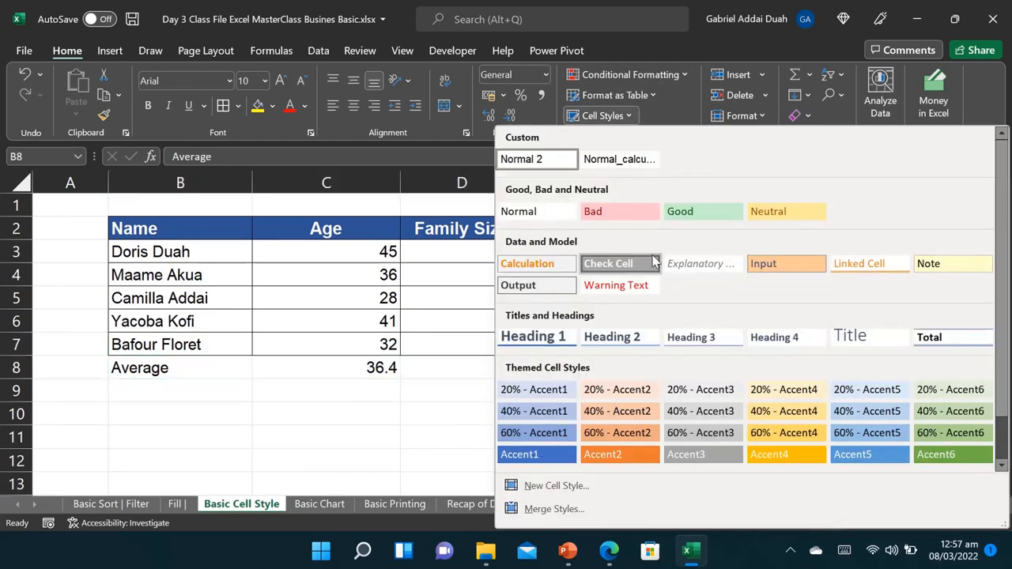
left_click(625, 271)
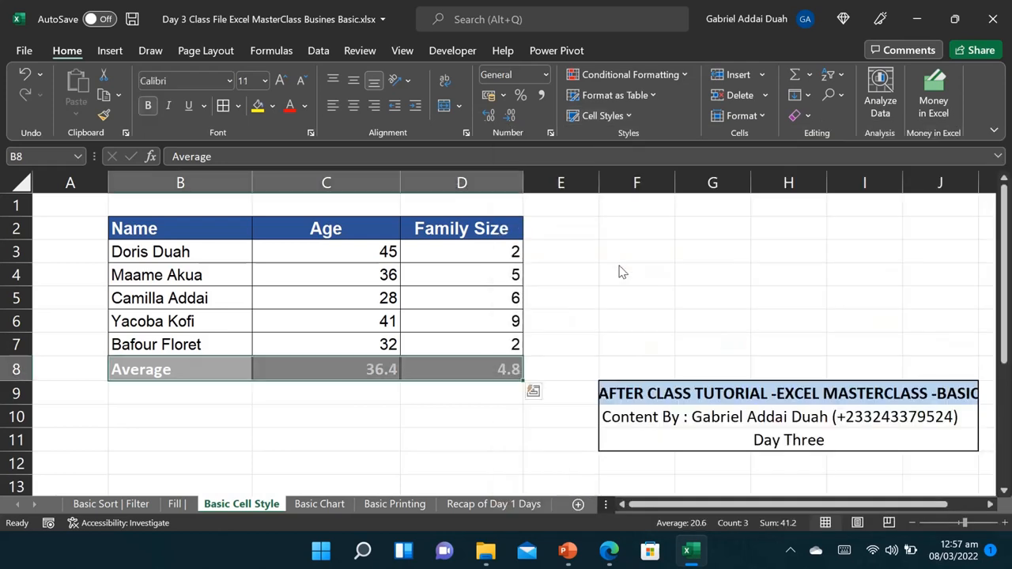
left_click(595, 299)
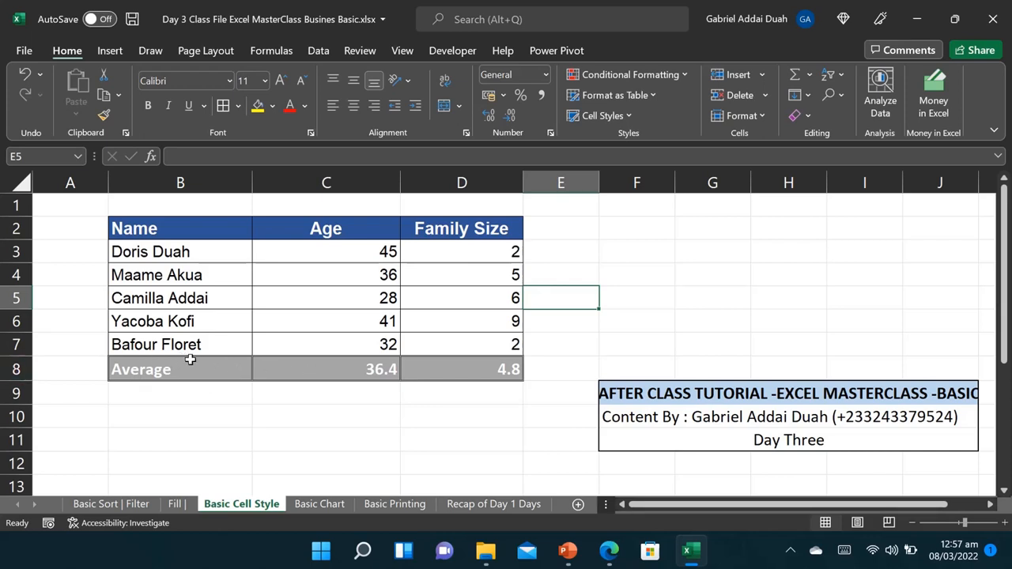
Step: Apply the 40% - Accent2 cell style to the table row in B5:D5
left_click_drag(147, 296, 451, 295)
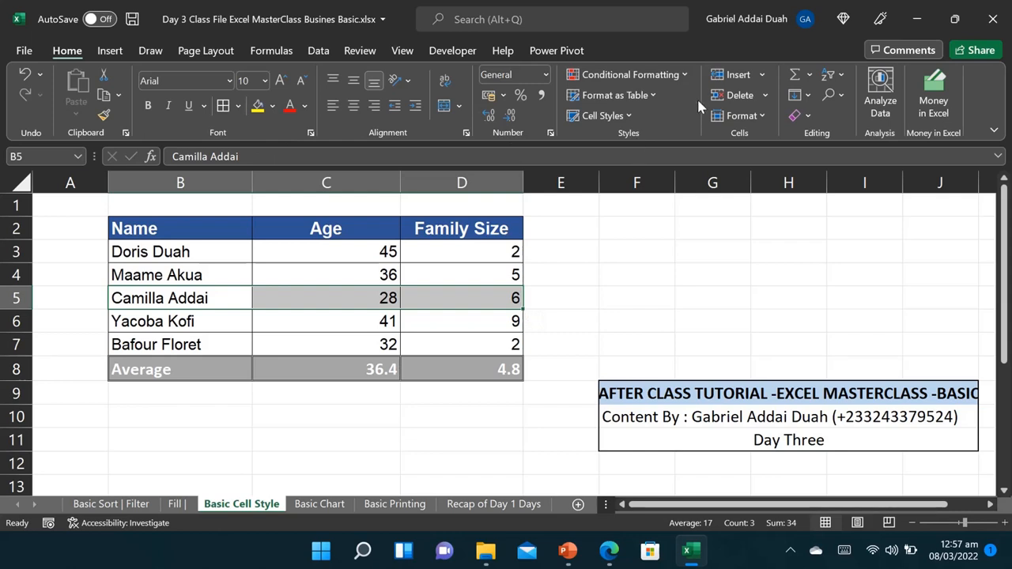
left_click(627, 118)
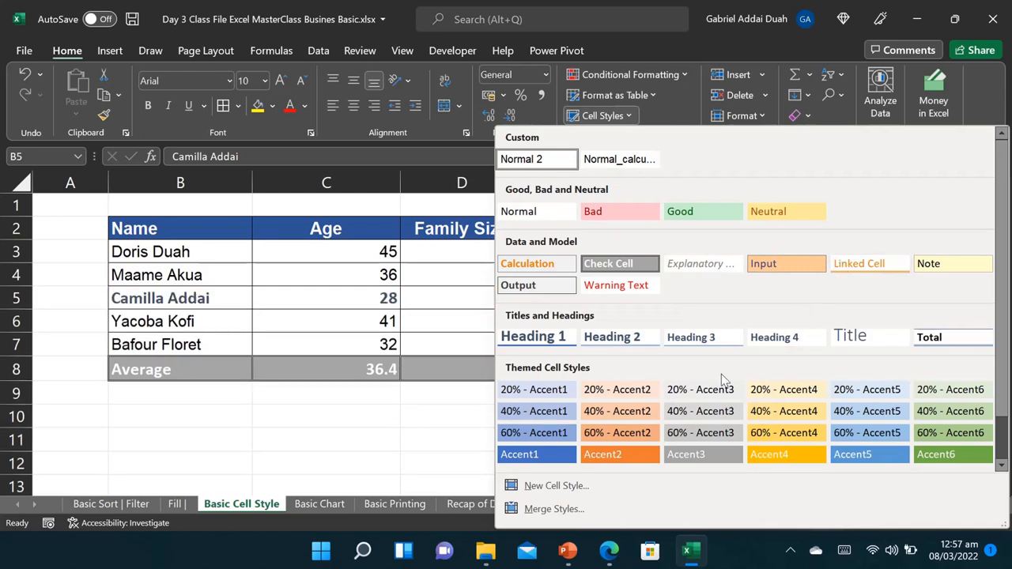
left_click(602, 411)
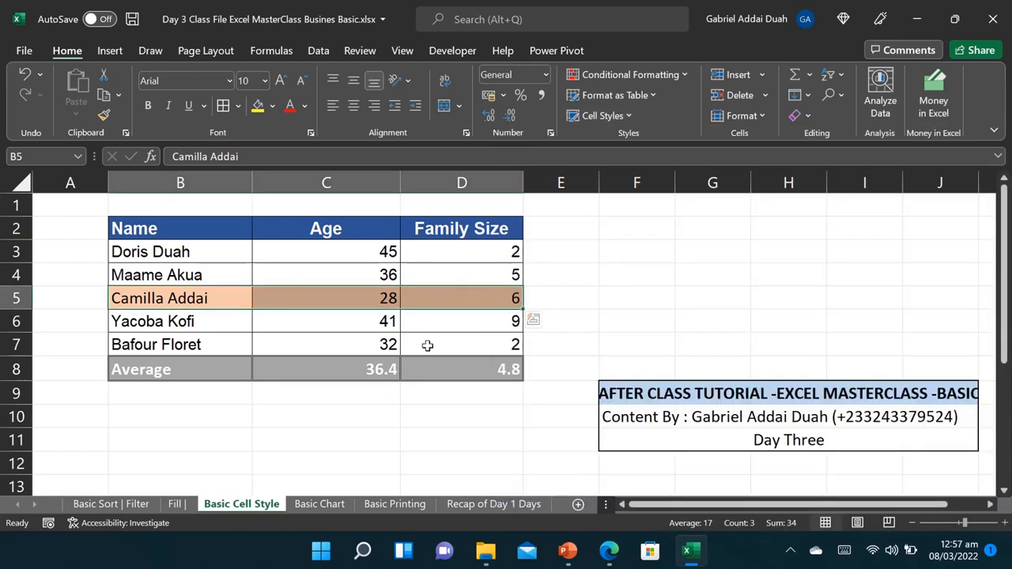
Step: Apply the Good cell style to the first data row in B3:D3
left_click_drag(249, 253, 464, 255)
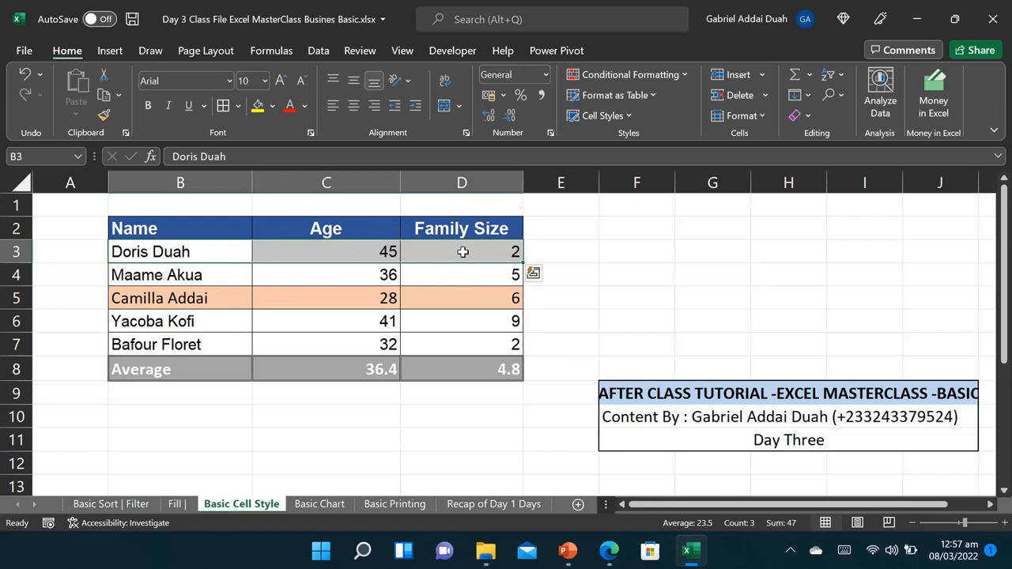
left_click(629, 117)
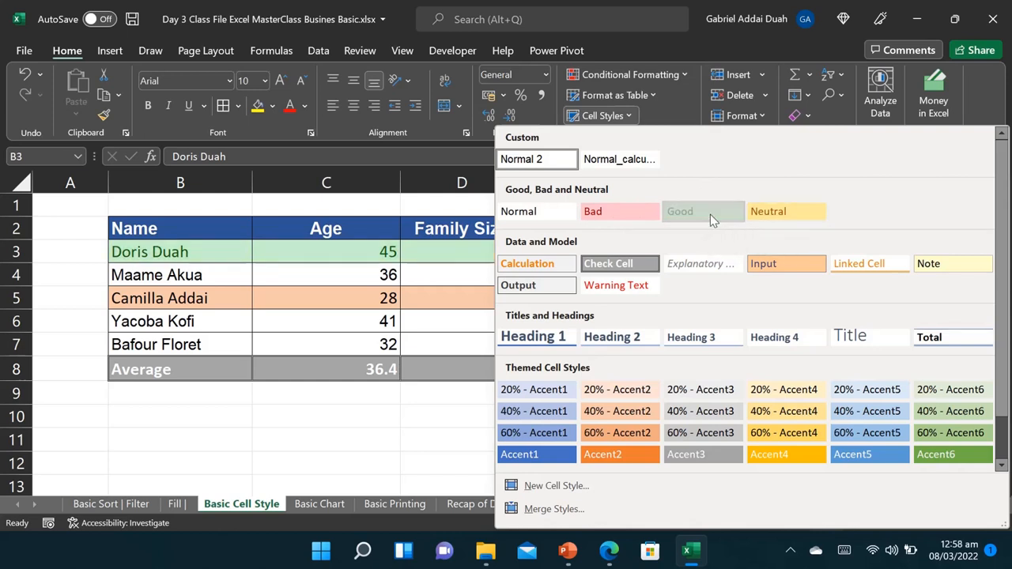
left_click(675, 215)
Step: Fill the last data row above Average, B7:D7, with a light gold theme colour
left_click_drag(181, 340, 462, 338)
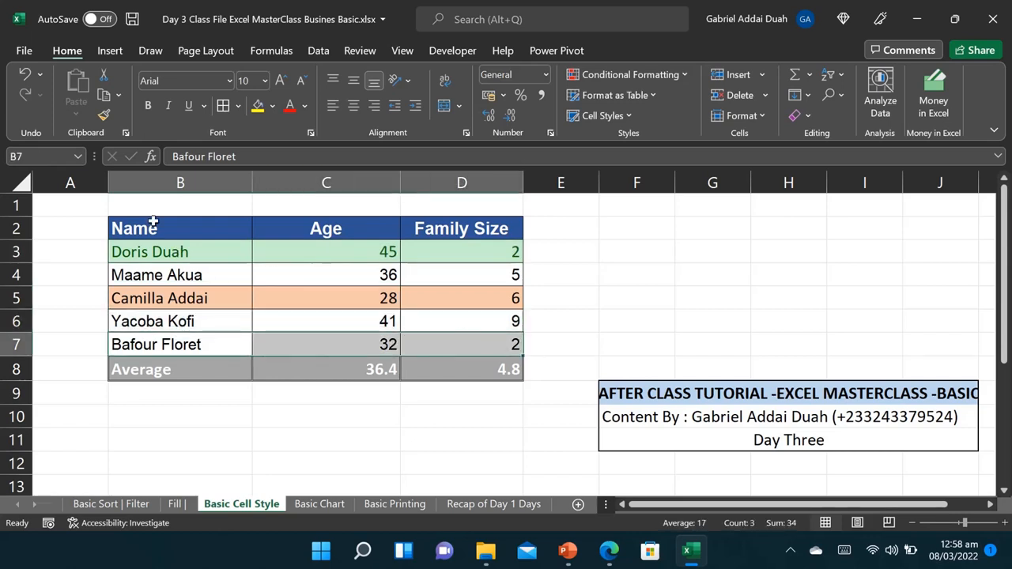
left_click(272, 108)
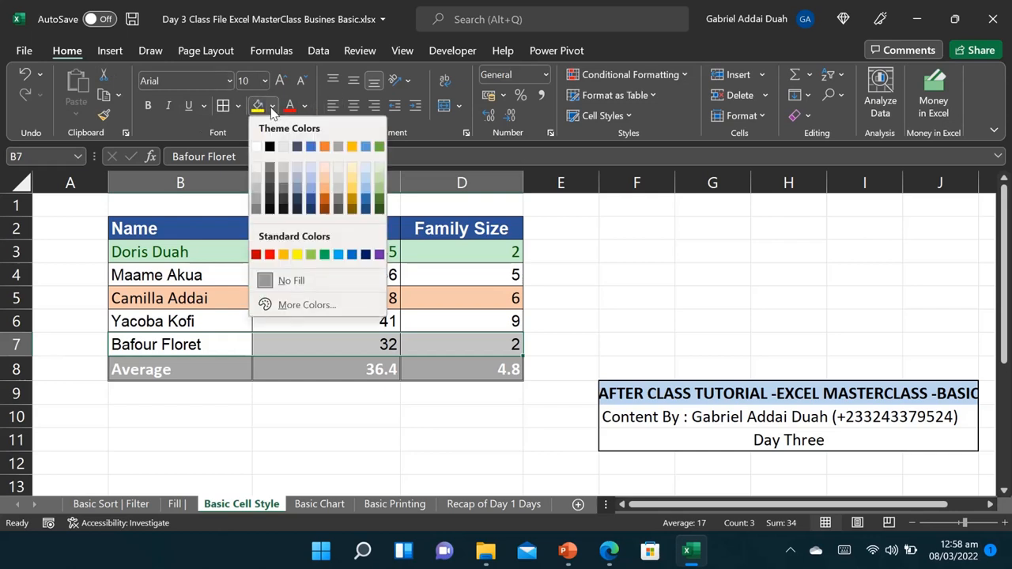
left_click(354, 189)
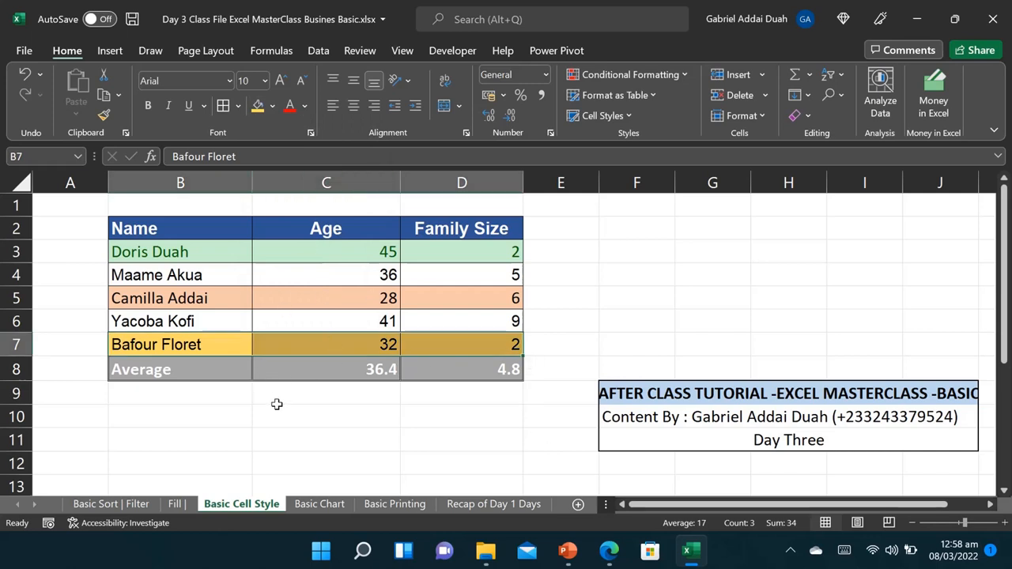
left_click(304, 405)
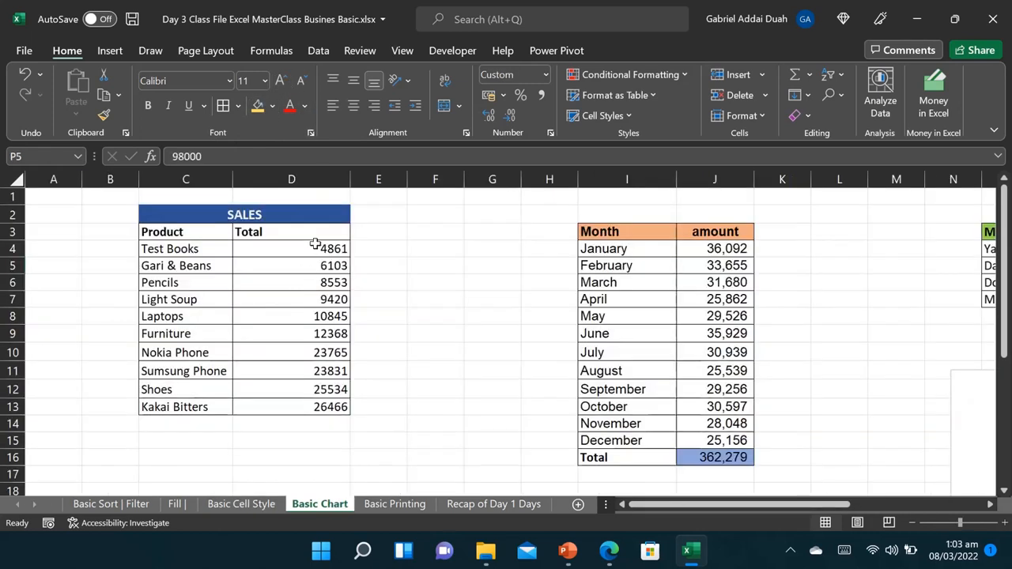
Step: On the Basic Chart sheet, delete the SALES title text in C2 above the product table
mouse_move(315, 228)
left_mouse_down()
mouse_move(175, 267)
mouse_move(172, 282)
left_mouse_up()
left_click(151, 210)
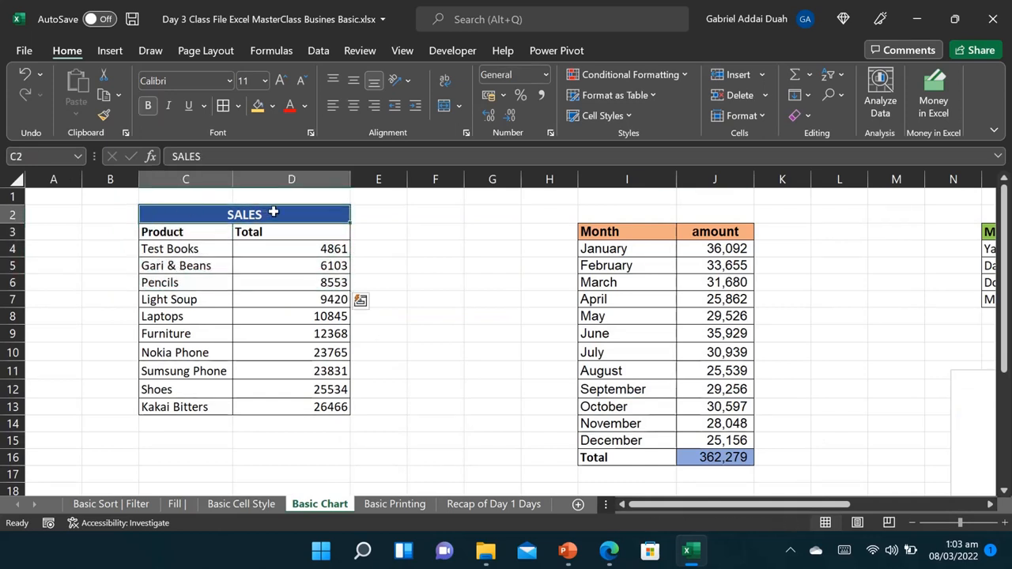
key("Delete")
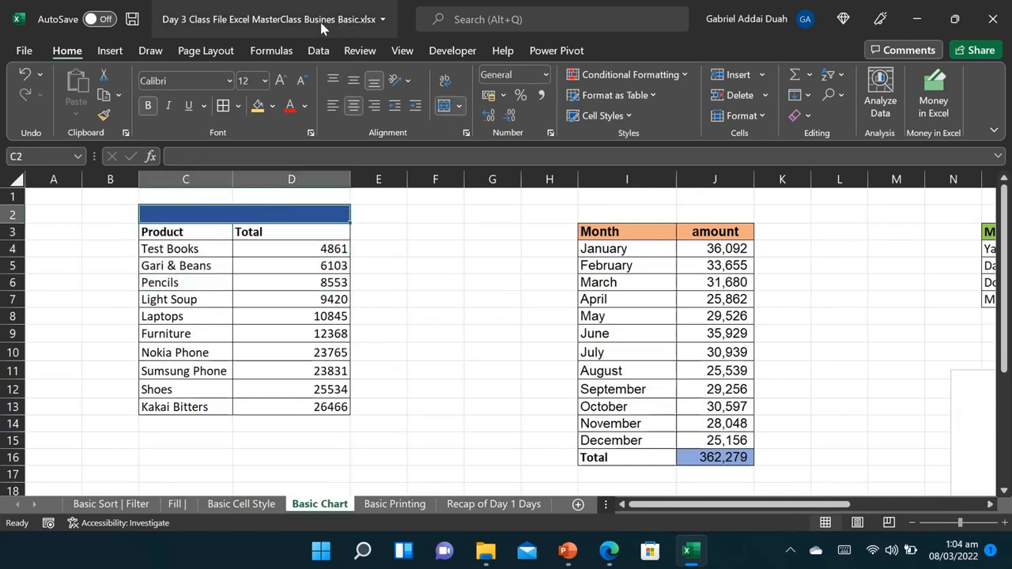
Step: Unmerge the empty title cells C2:D2 and set them to No Fill
left_click(443, 107)
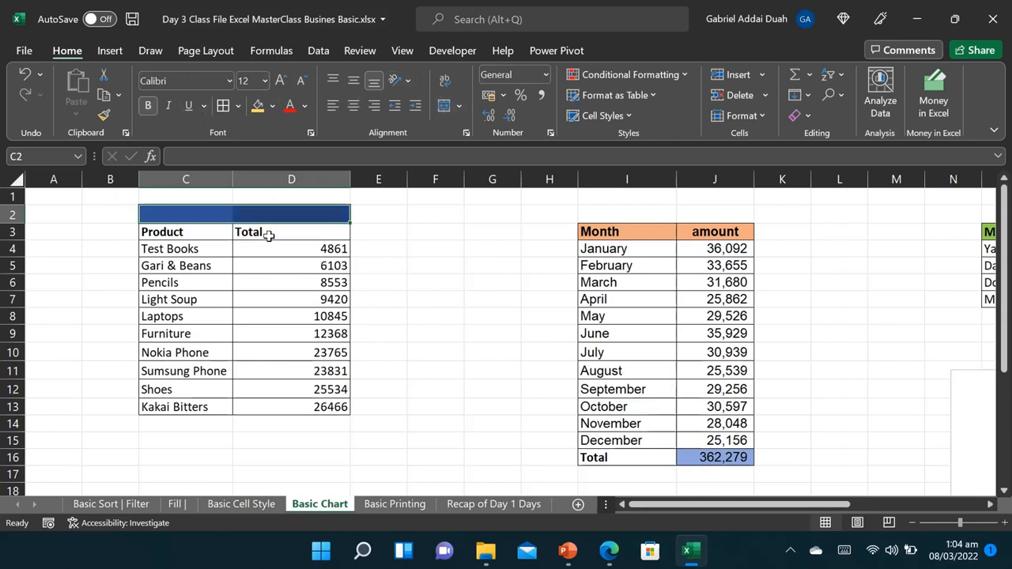
left_click(272, 106)
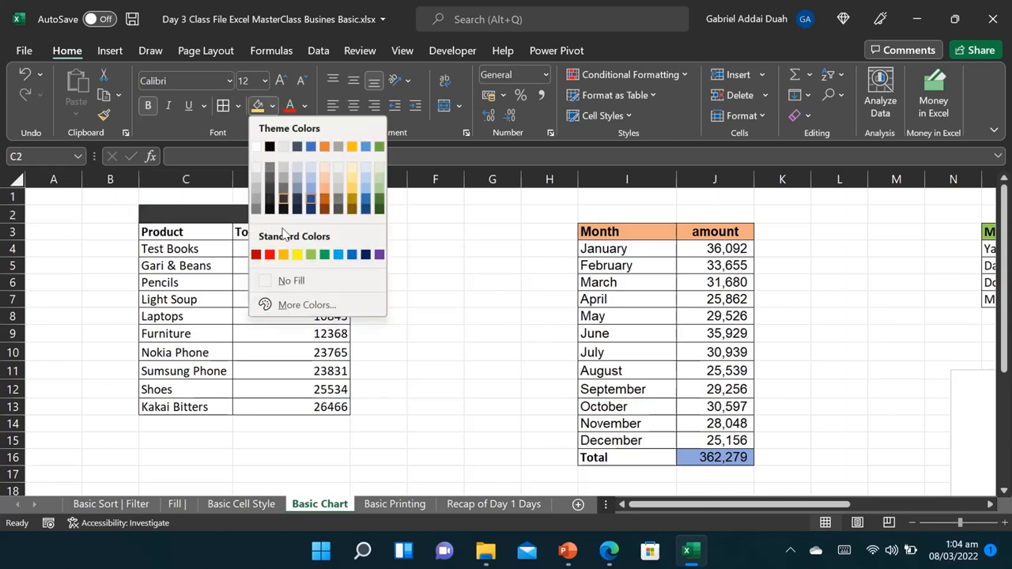
left_click(287, 282)
left_click(356, 276)
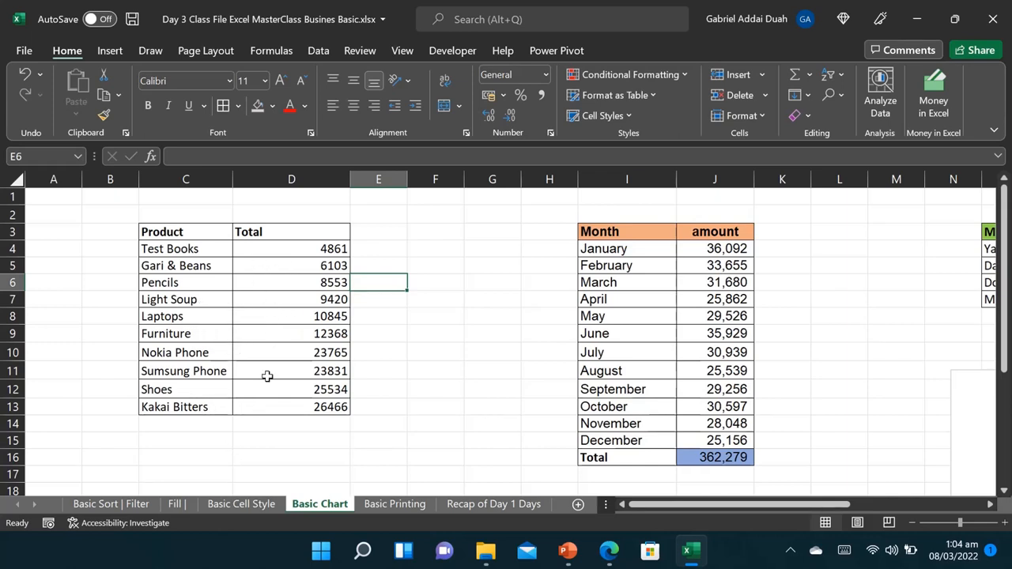
left_click_drag(271, 329, 259, 313)
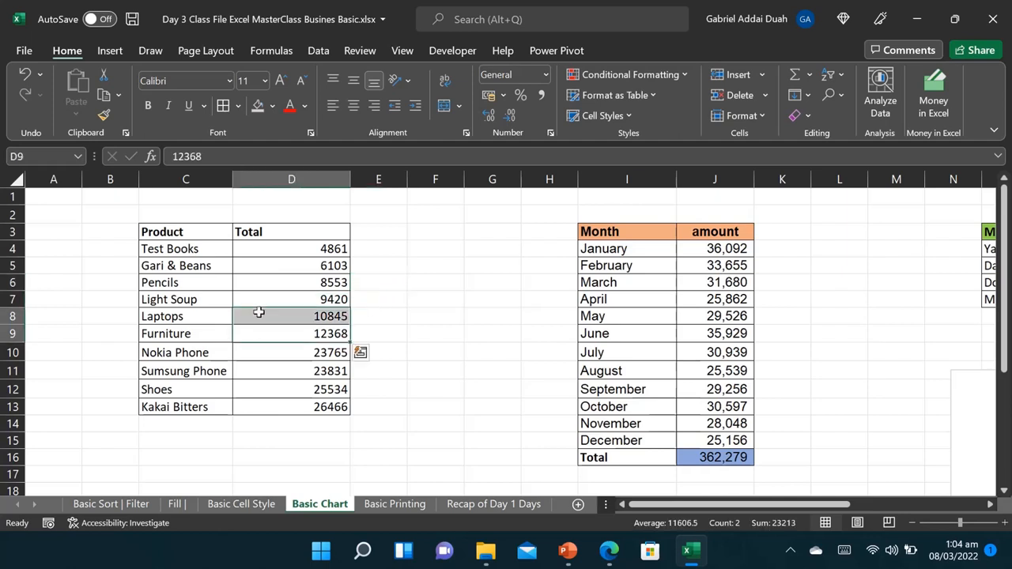
Step: Insert a 2-D clustered column chart of the product totals, place it over the product table and widen it
left_click(196, 250)
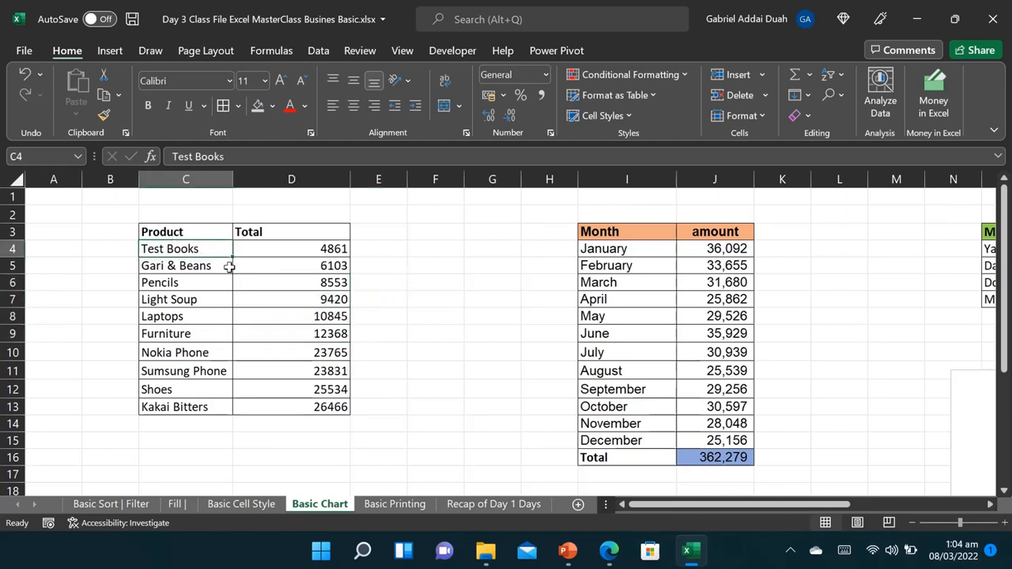
left_click(111, 54)
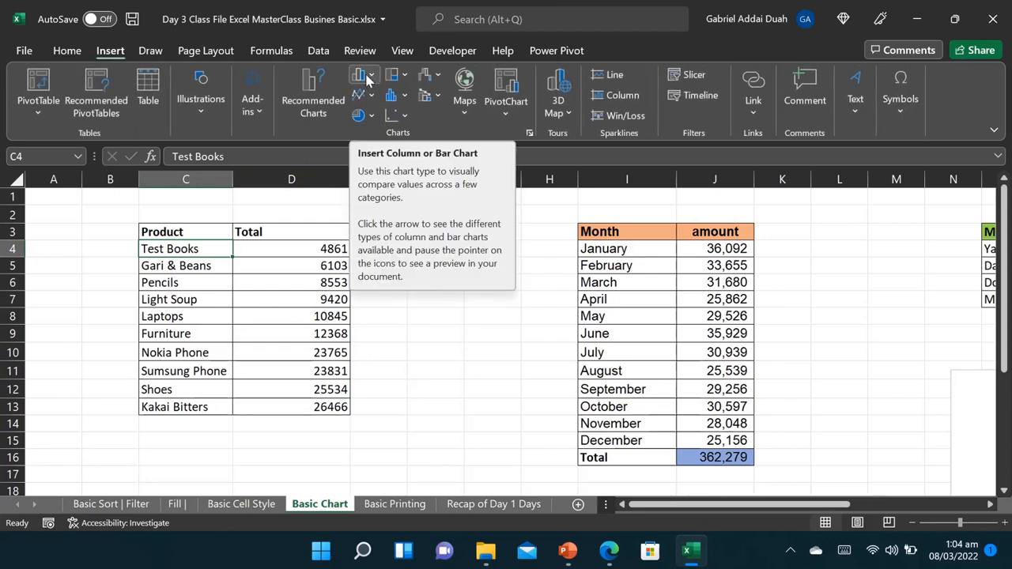
left_click(370, 76)
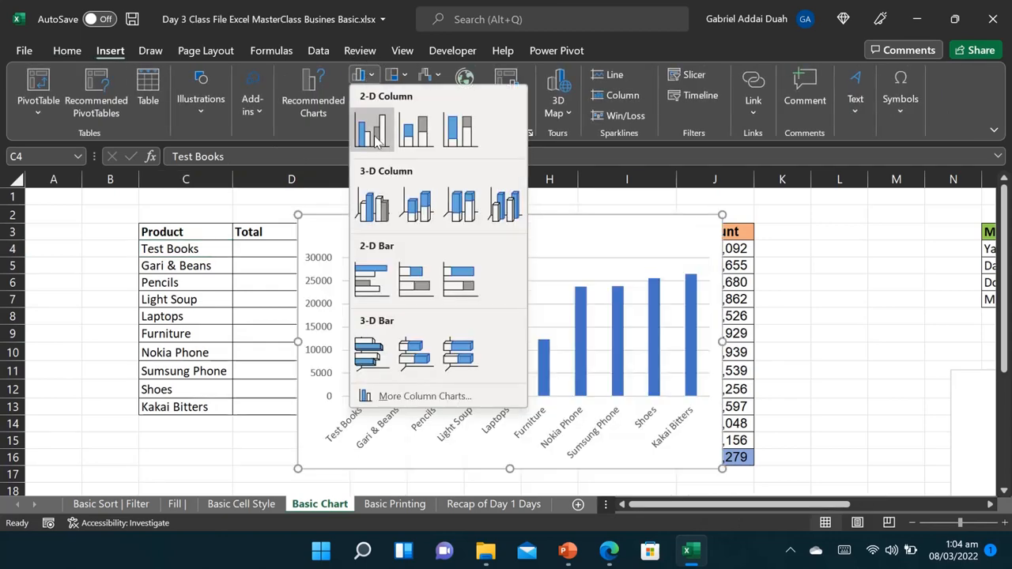
left_click(363, 109)
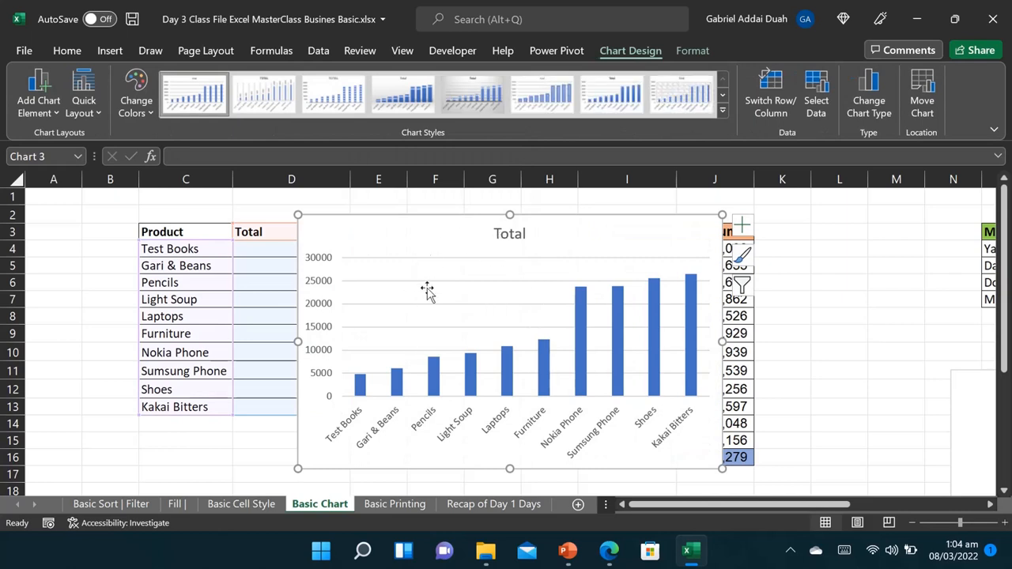
left_click_drag(539, 223, 354, 212)
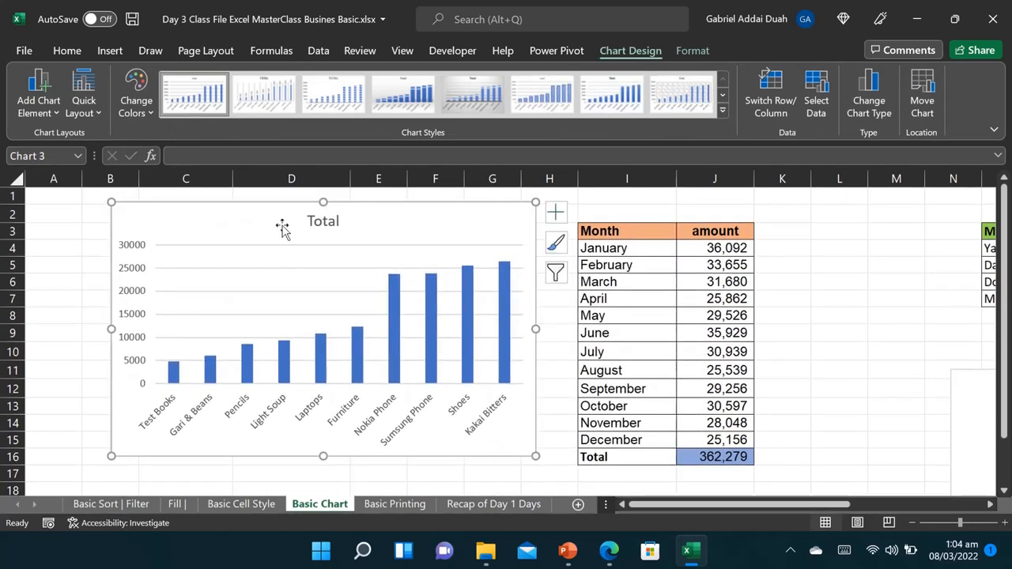
left_click_drag(112, 202, 73, 209)
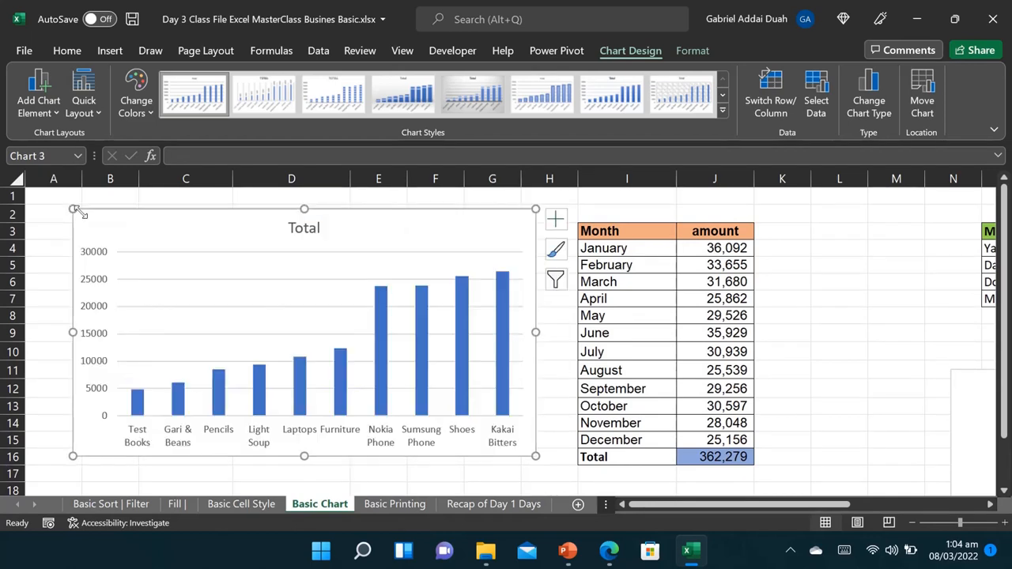
Step: Switch the product chart's axes off and back on, including the primary vertical axis on its own
left_click(308, 230)
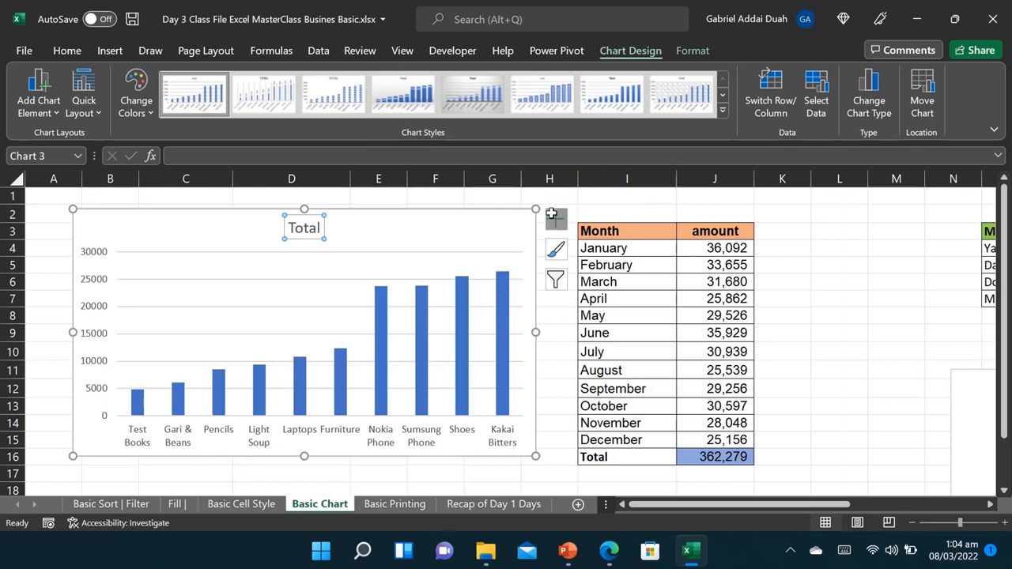
left_click(556, 223)
left_click(590, 244)
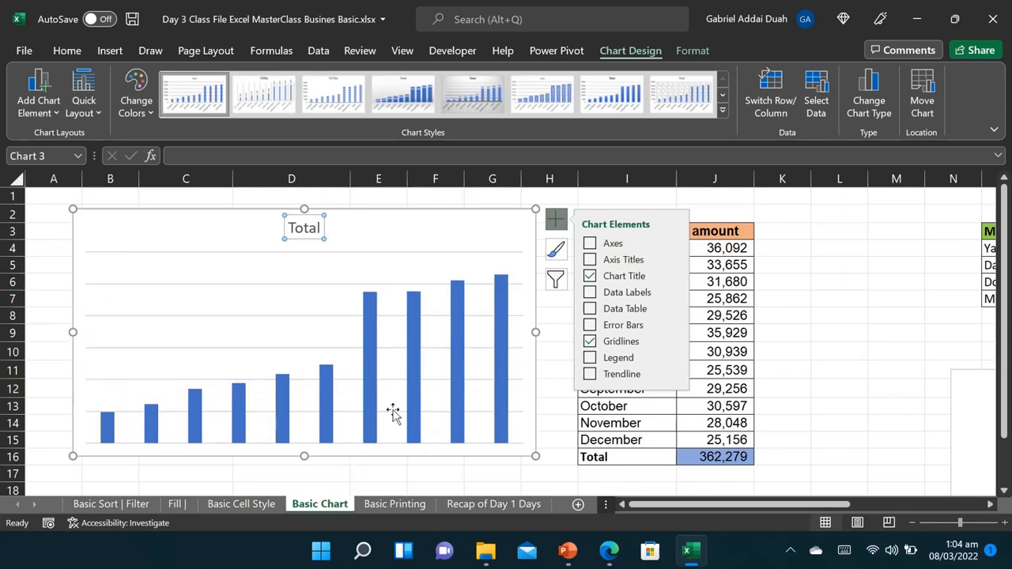
left_click(590, 245)
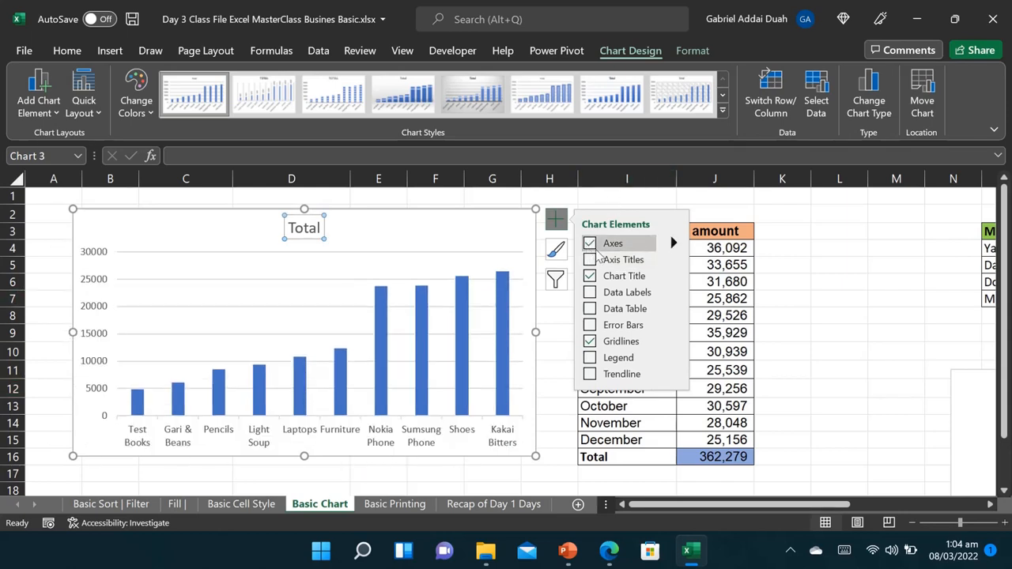
left_click(672, 242)
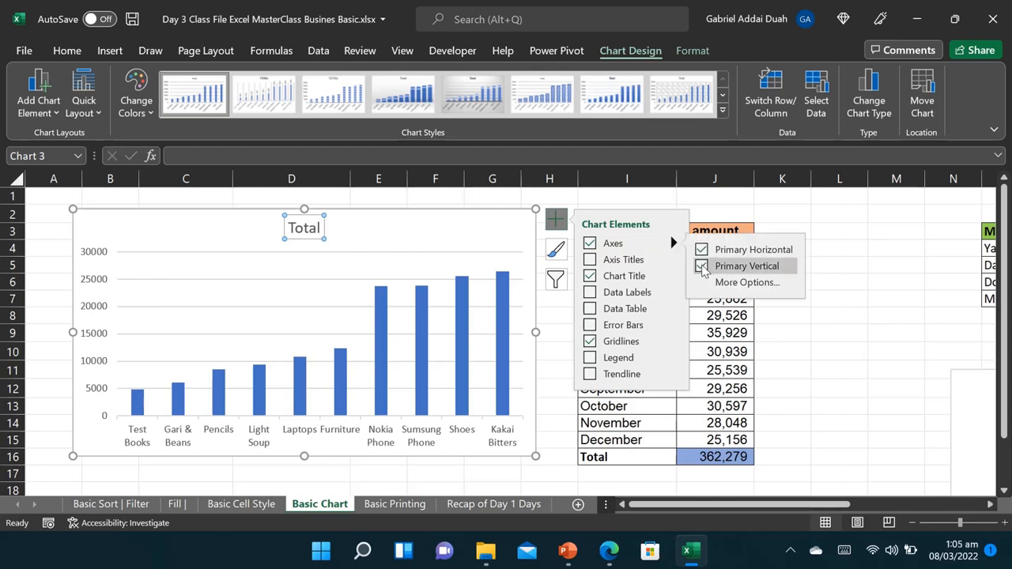
left_click(702, 266)
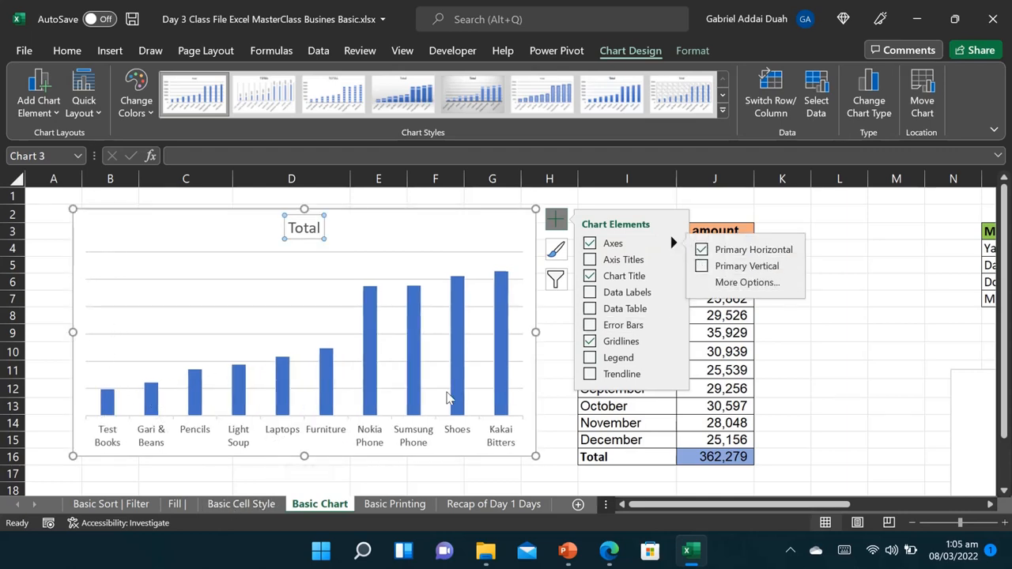
left_click(702, 268)
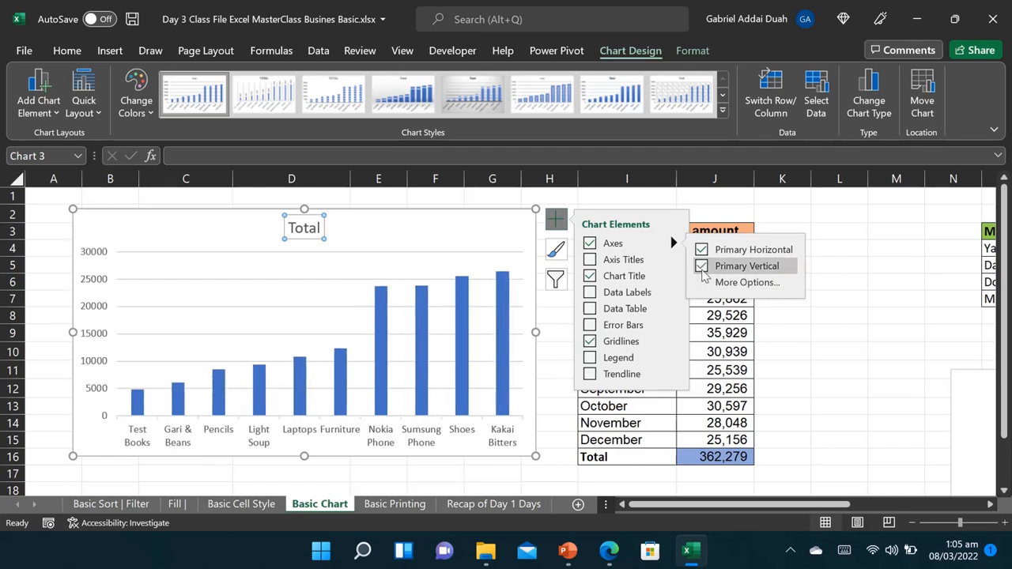
Step: Try showing axis titles and hiding the chart title on the product chart, restoring each element
left_click(590, 261)
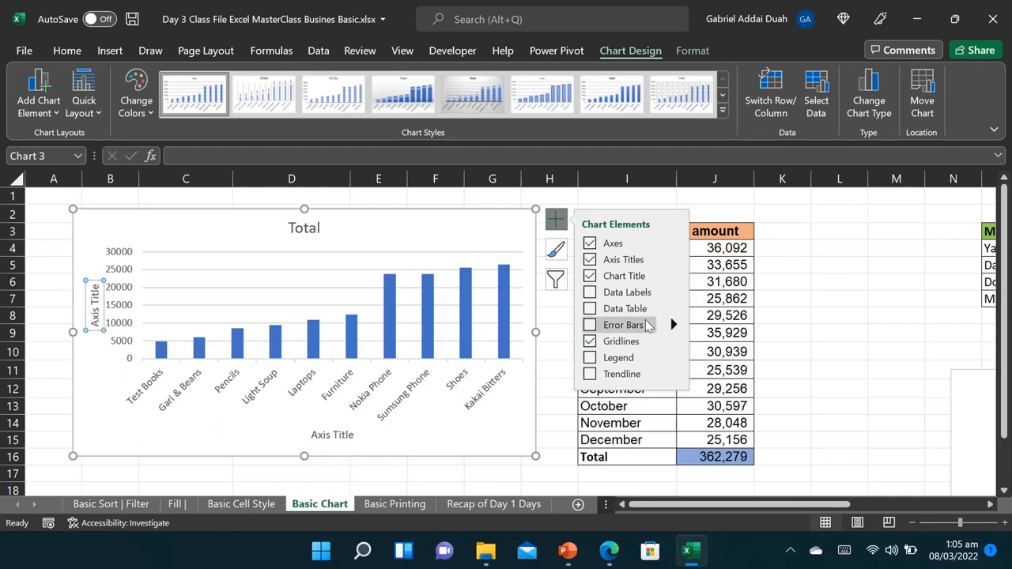
left_click(590, 261)
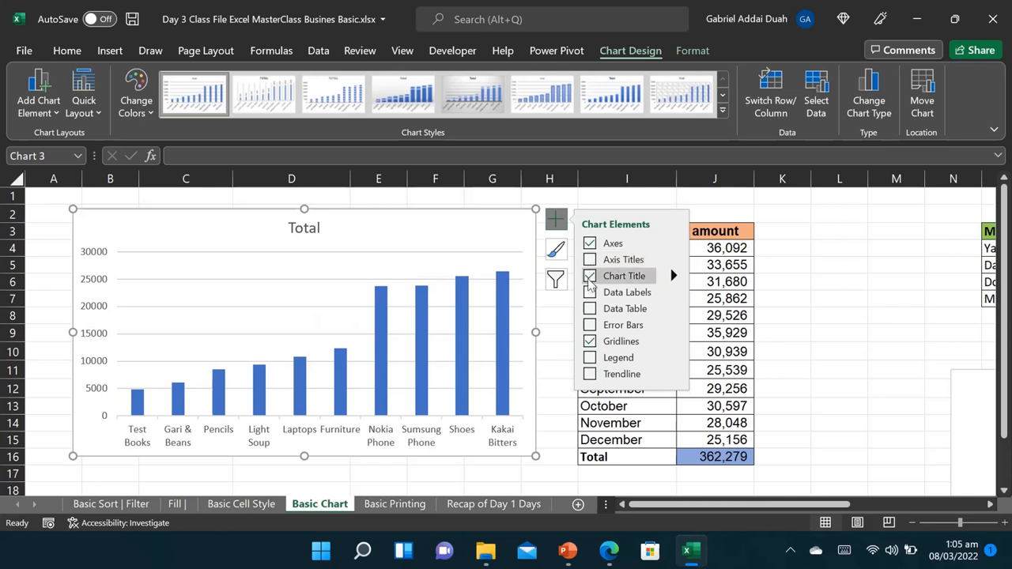
left_click(590, 278)
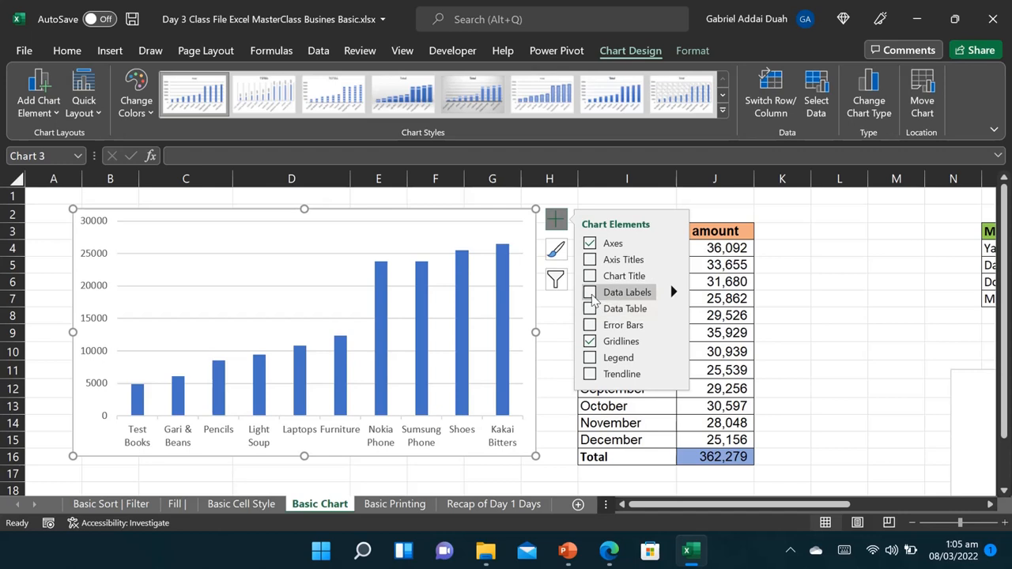
left_click(590, 276)
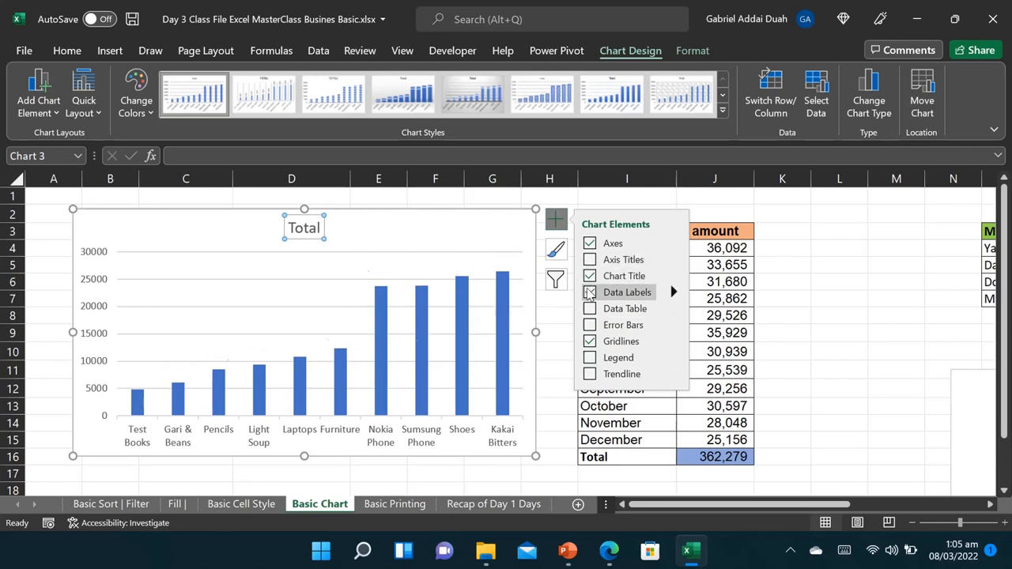
Step: Add data labels to the product chart and delete its vertical value axis
left_click(589, 293)
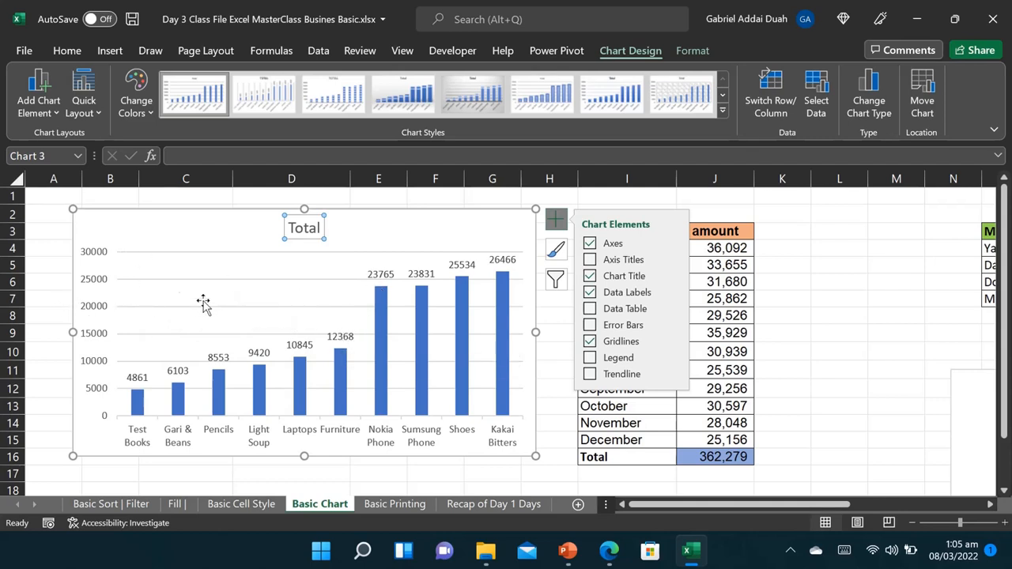
left_click(87, 309)
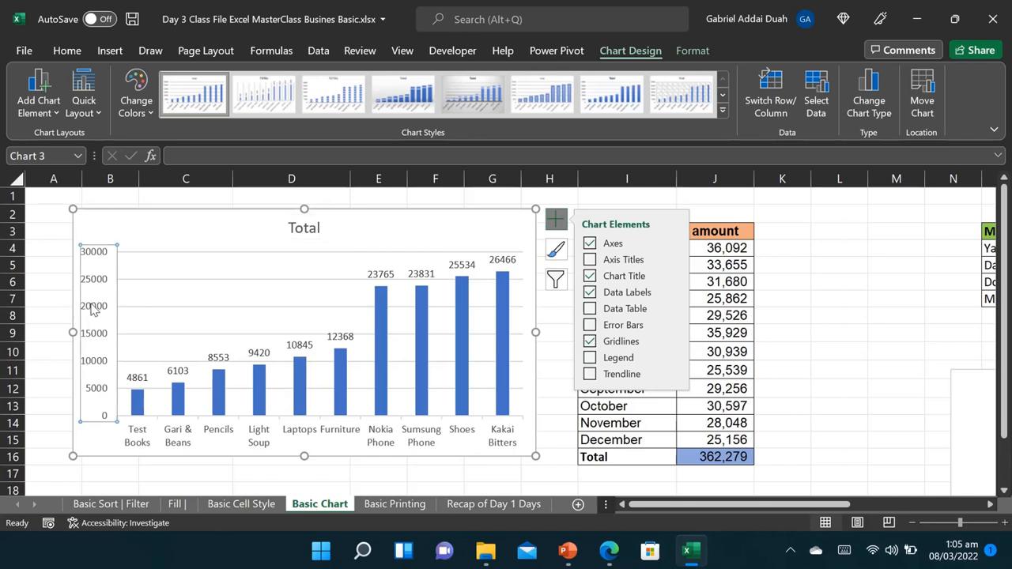
right_click(92, 308)
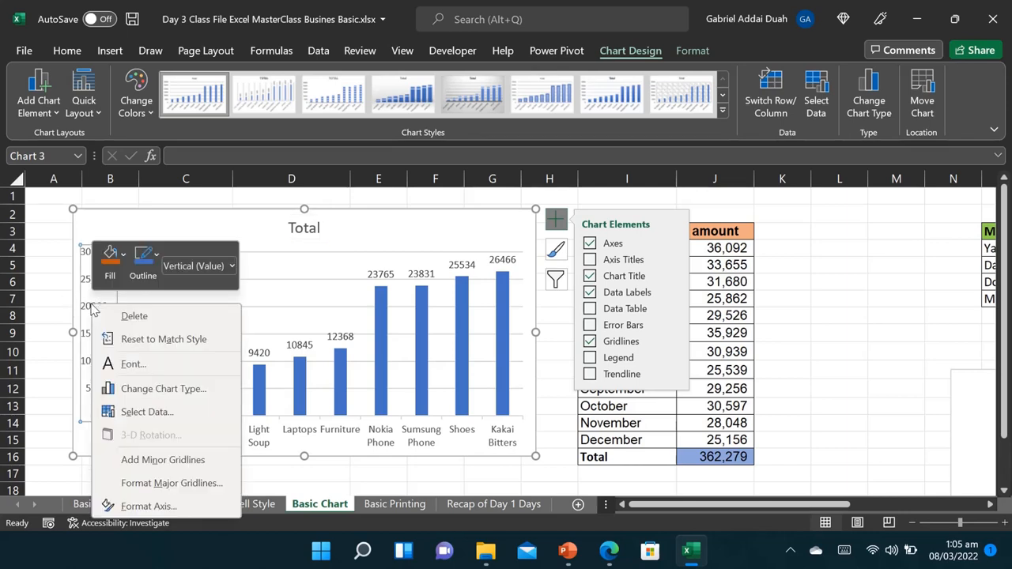
left_click(174, 315)
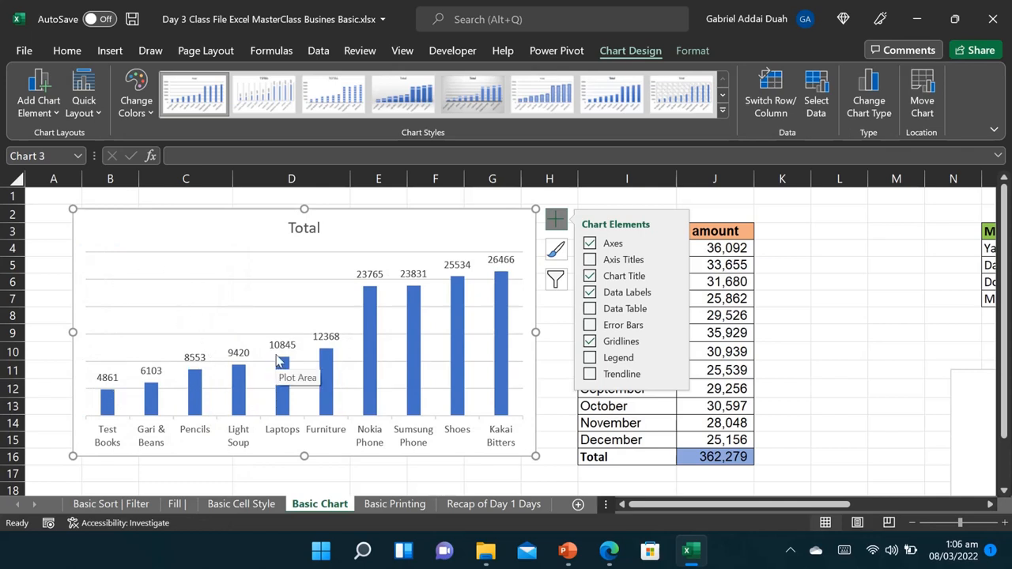
Step: Delete the major gridlines from the product column chart
left_click(248, 286)
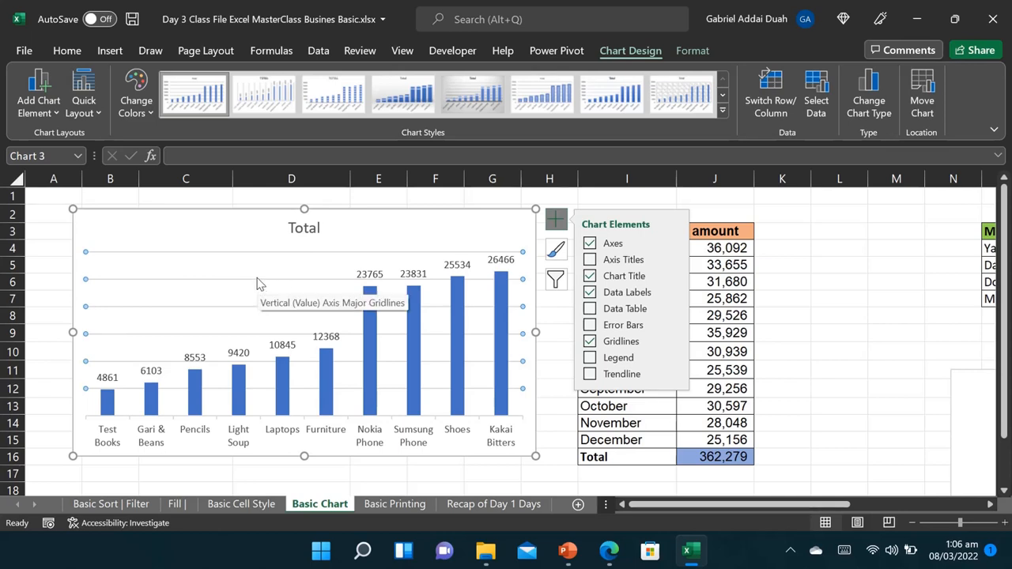
right_click(257, 277)
left_click(314, 298)
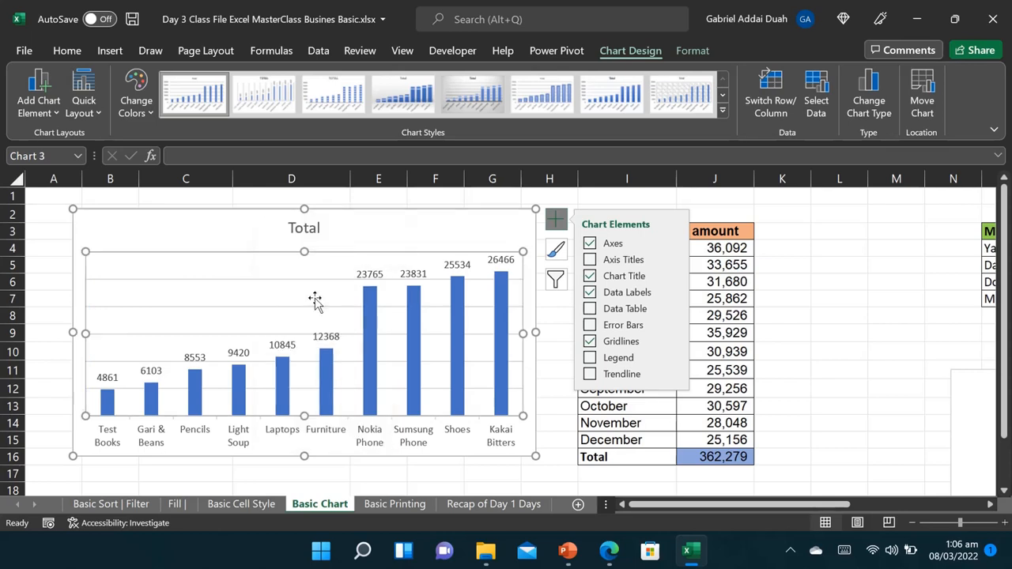
left_click(226, 314)
left_click(226, 307)
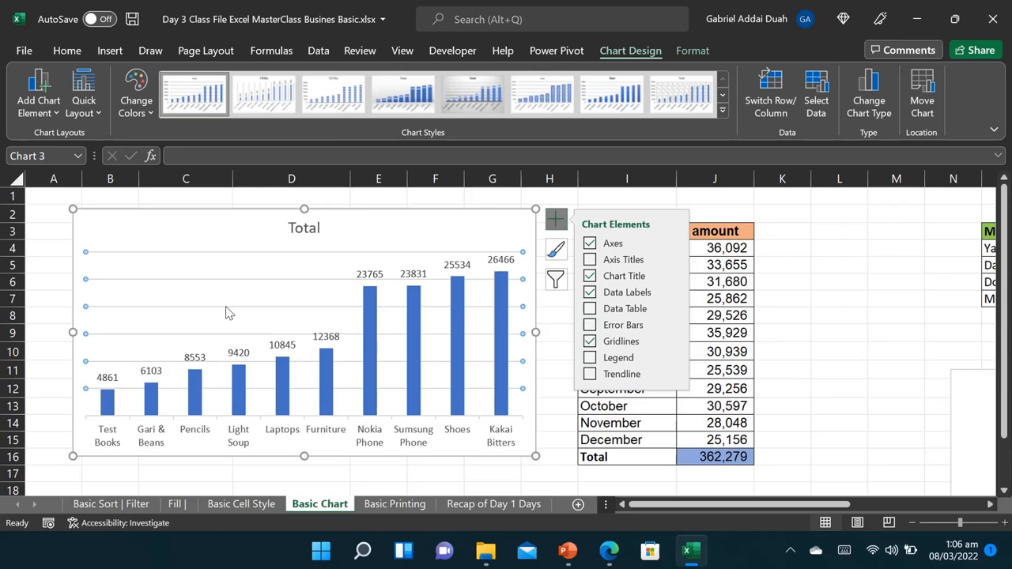
right_click(226, 313)
left_click(273, 320)
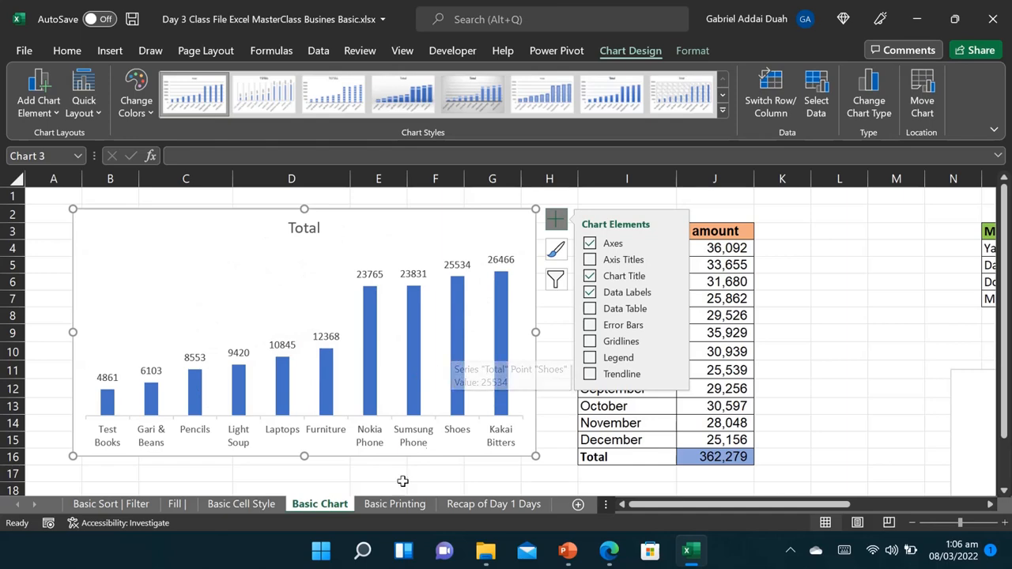
Step: Delete the existing Sales column chart below the Manager and Sales table
left_click_drag(743, 505, 825, 504)
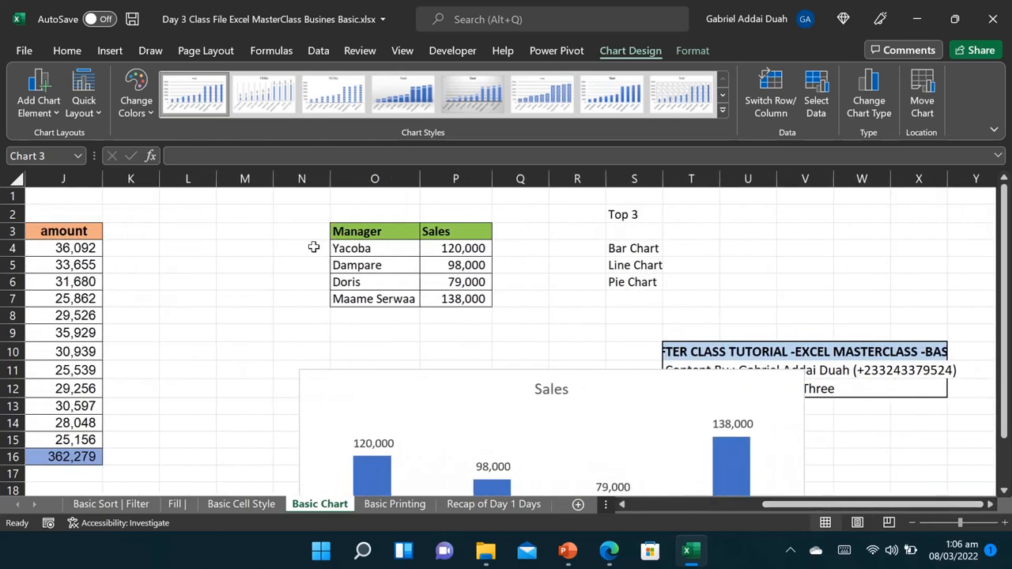
left_click_drag(351, 227, 436, 294)
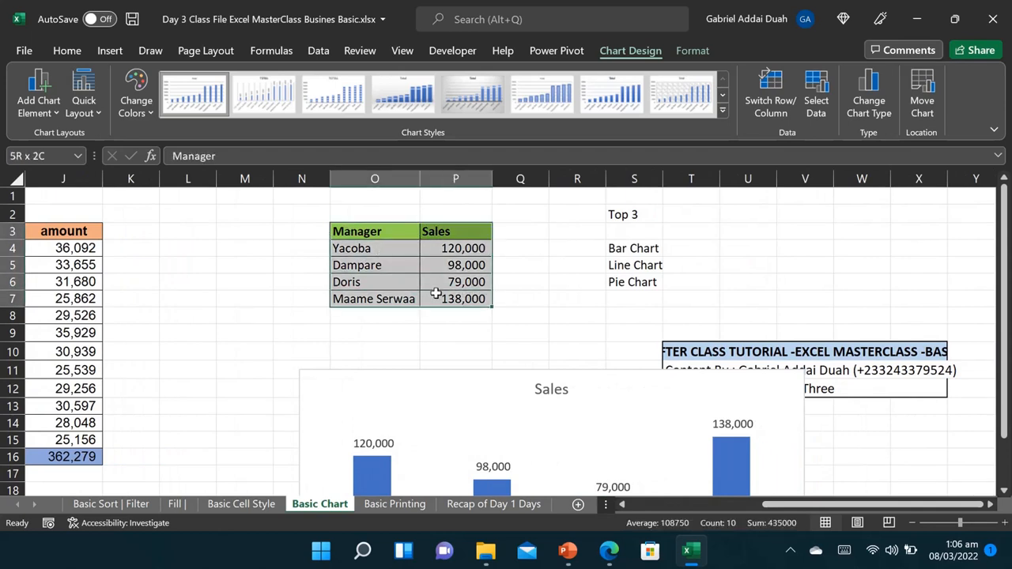
left_click_drag(435, 293, 436, 293)
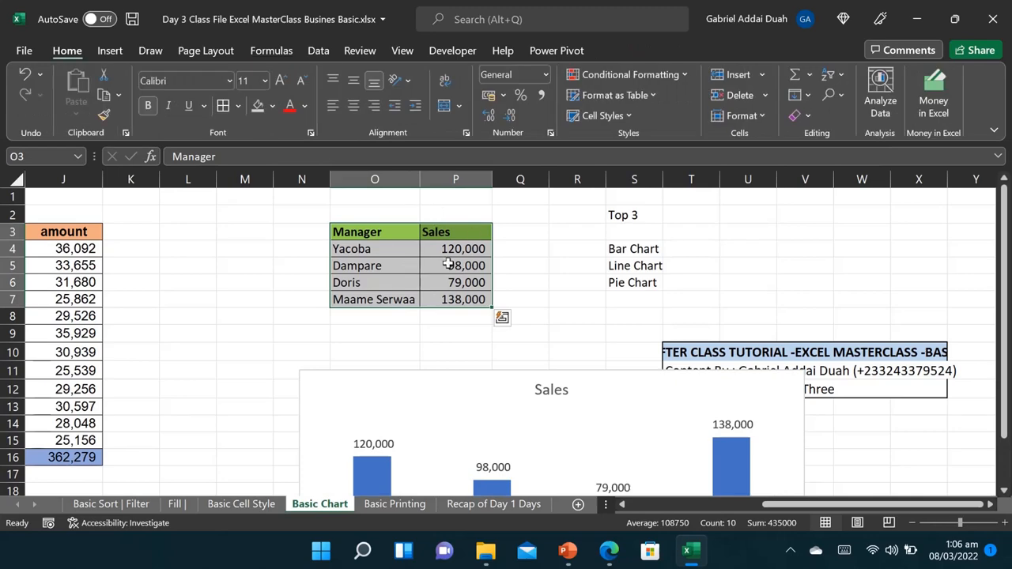
left_click(393, 376)
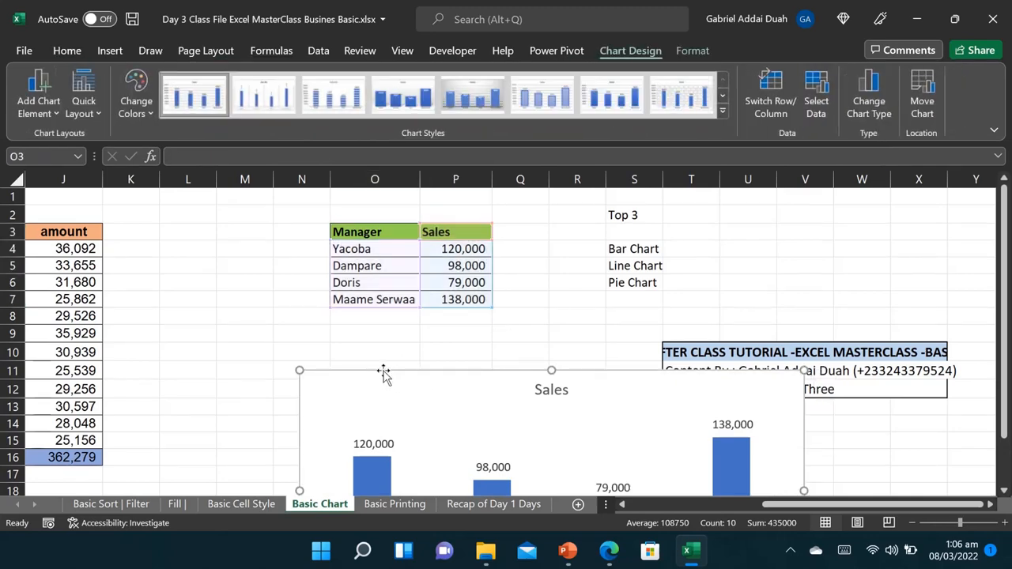
key("Delete")
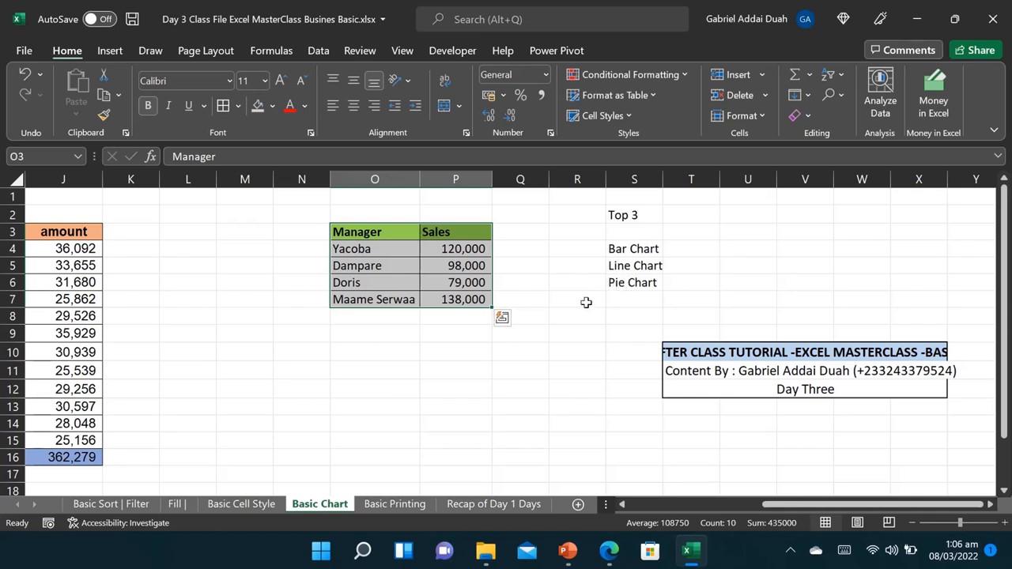
Step: Insert a 2-D pie chart from the Manager and Sales table and place it over that table
left_click(412, 269)
left_click(449, 261)
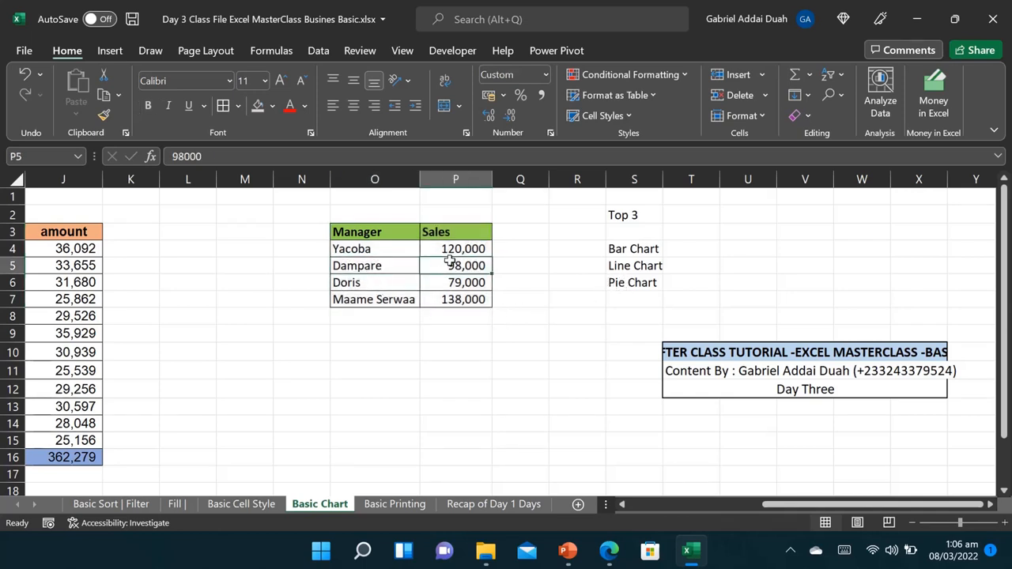
left_click(104, 54)
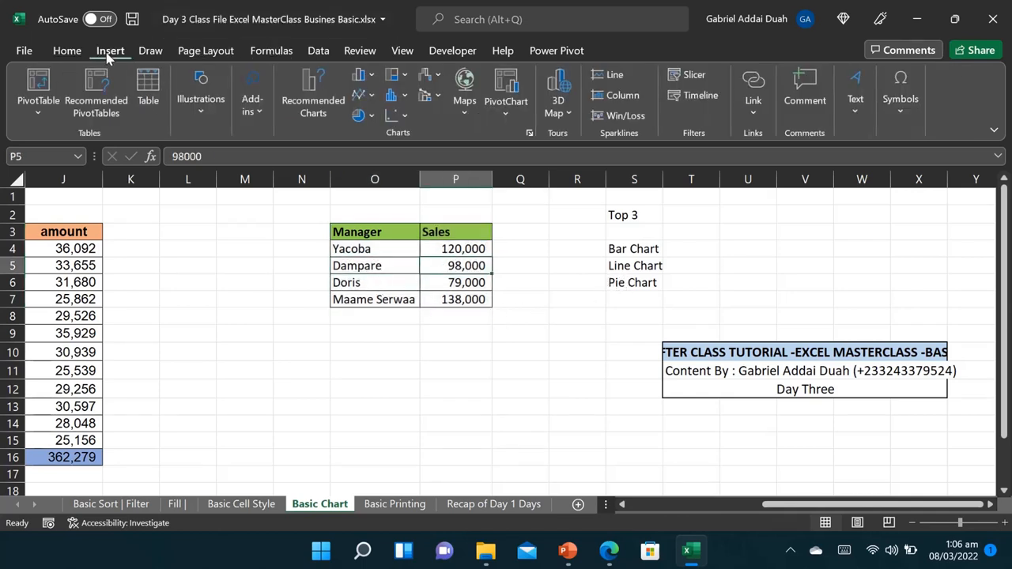
left_click(371, 116)
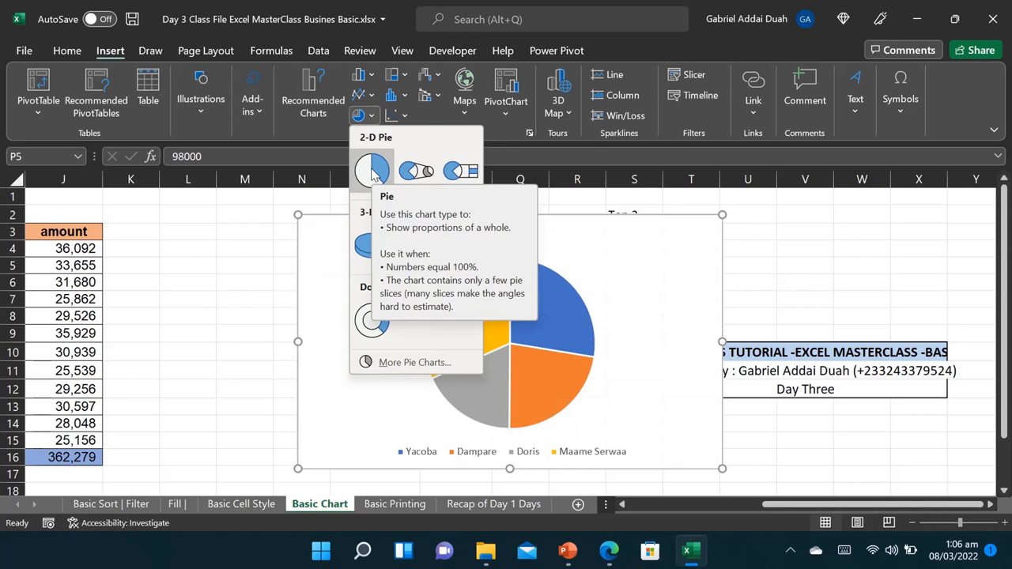
left_click(374, 171)
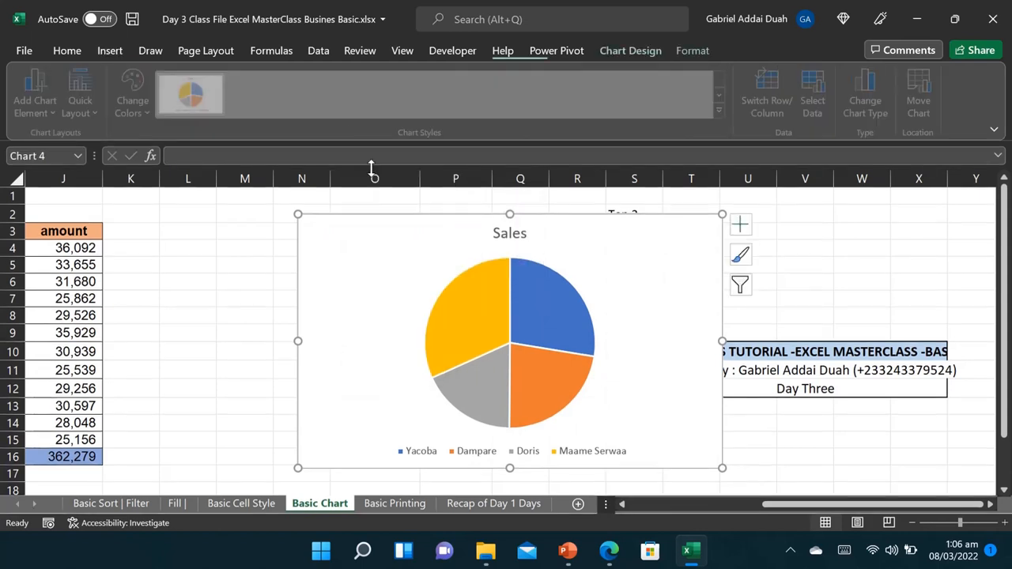
left_click_drag(415, 231, 280, 229)
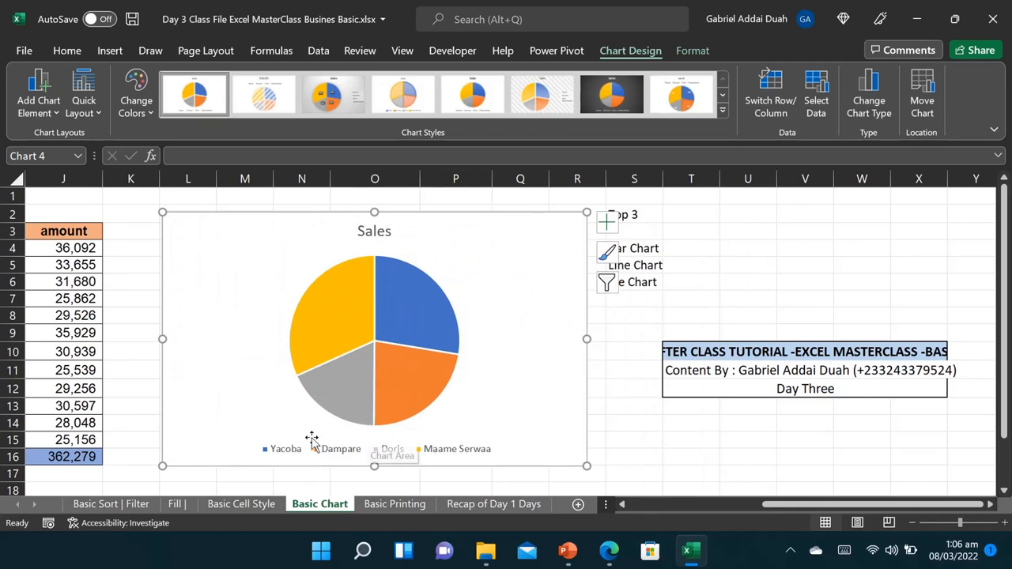
Step: Add data labels to the Sales pie chart in the Data Callout style
left_click(609, 224)
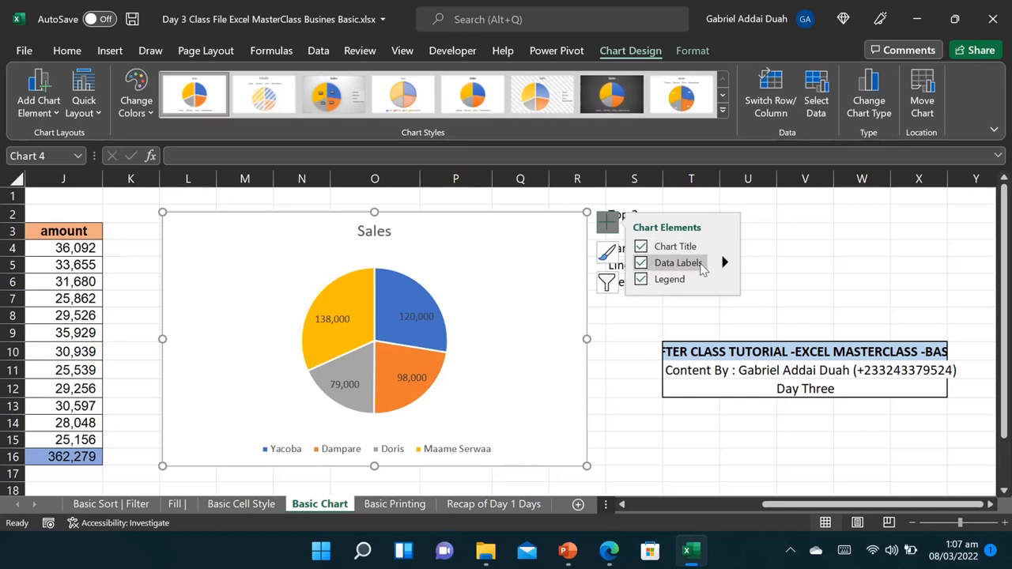
left_click(725, 264)
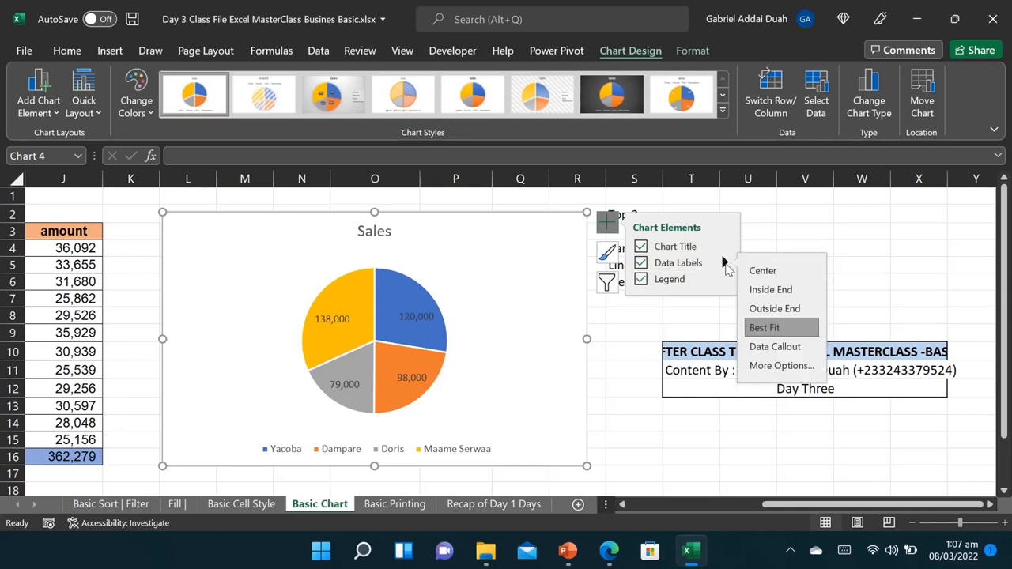
left_click(797, 345)
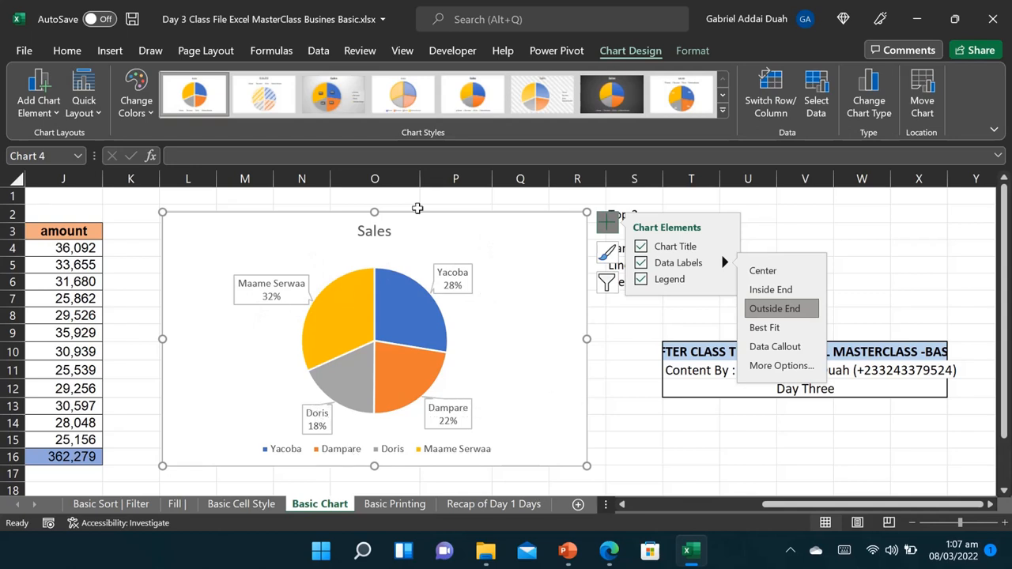
Step: Delete the legend from the Sales pie chart and deselect the chart
left_click(412, 449)
right_click(412, 449)
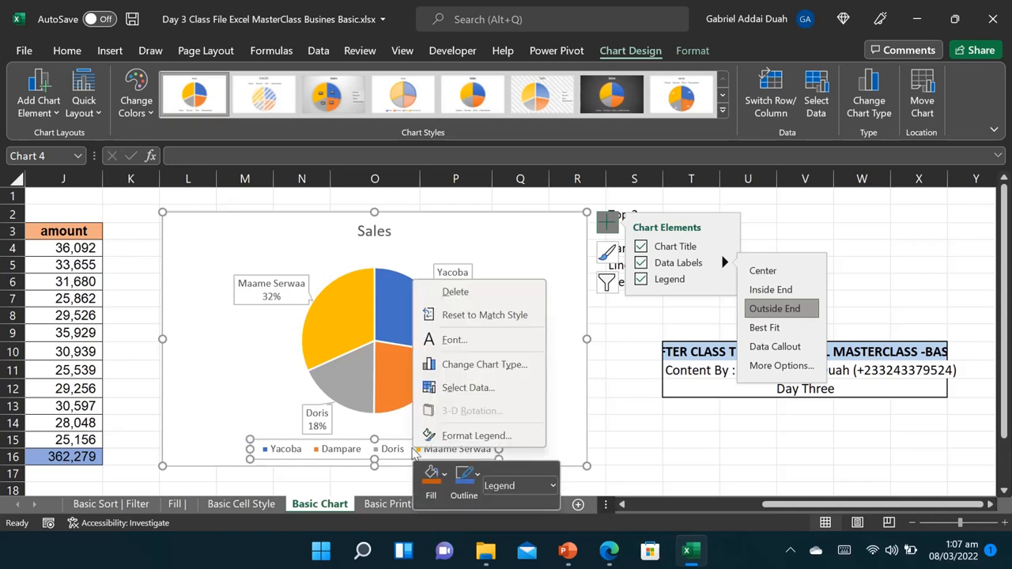
left_click(467, 294)
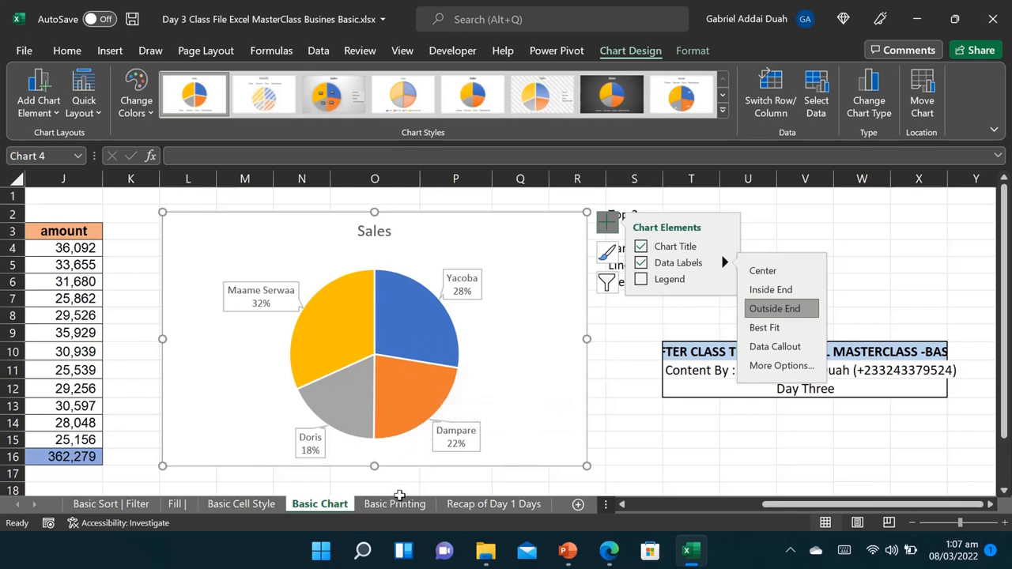
left_click(636, 372)
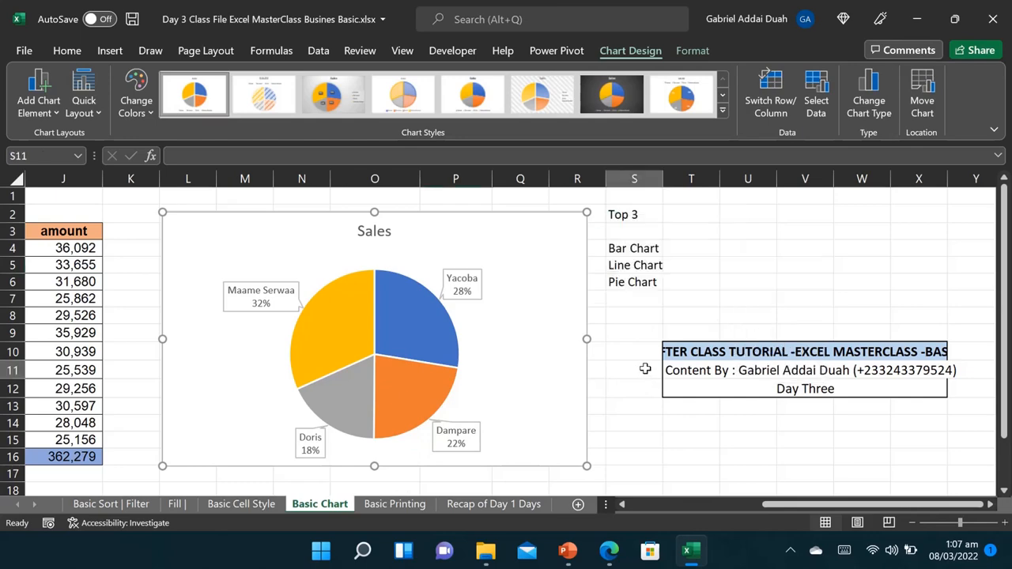
left_click(644, 368)
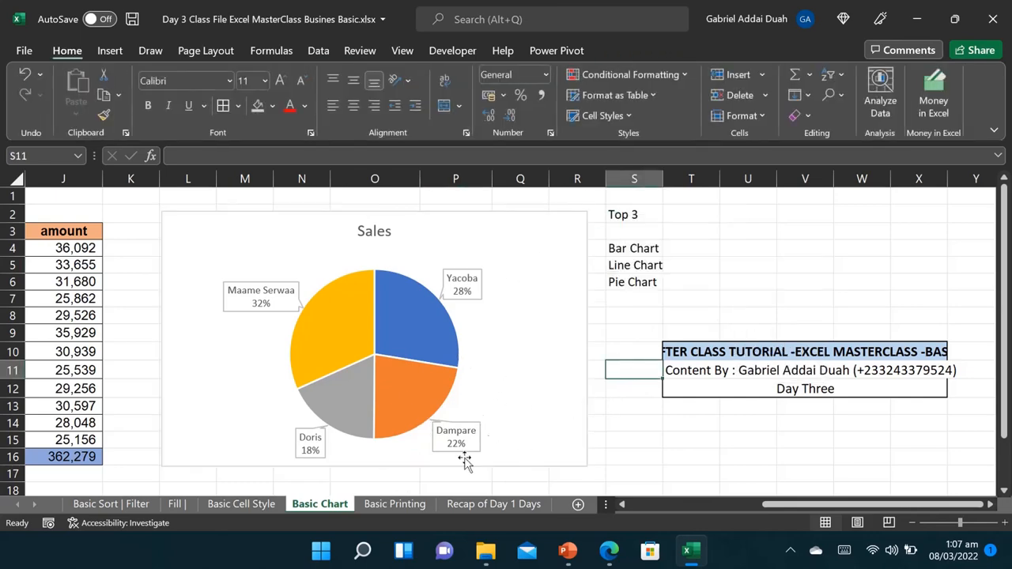
Step: On the Basic Printing sheet, fill the Totals column J3:J8 with AutoSum of the Turkey, Chicken and Duck values
left_click(382, 507)
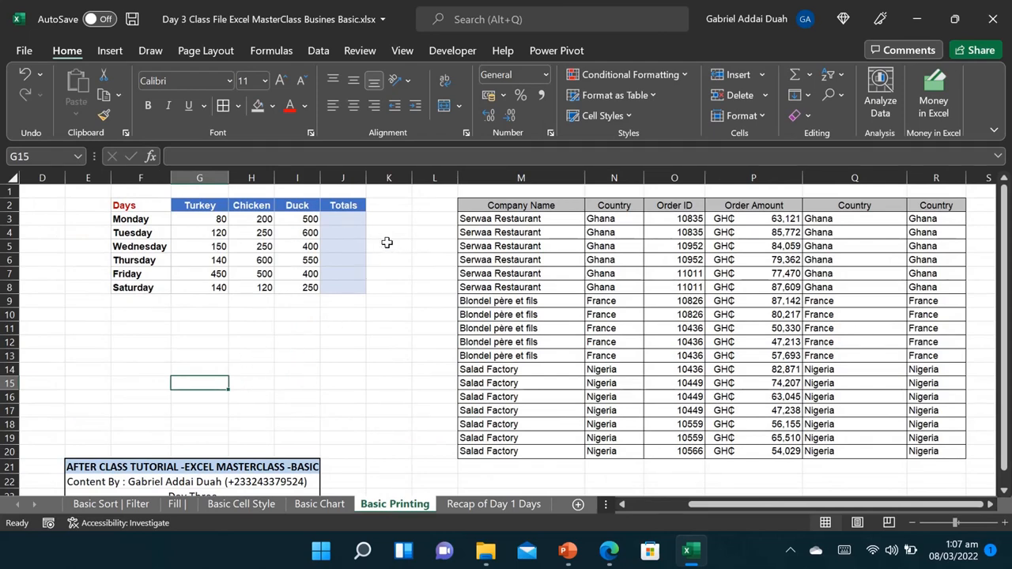
left_click_drag(218, 221, 360, 284)
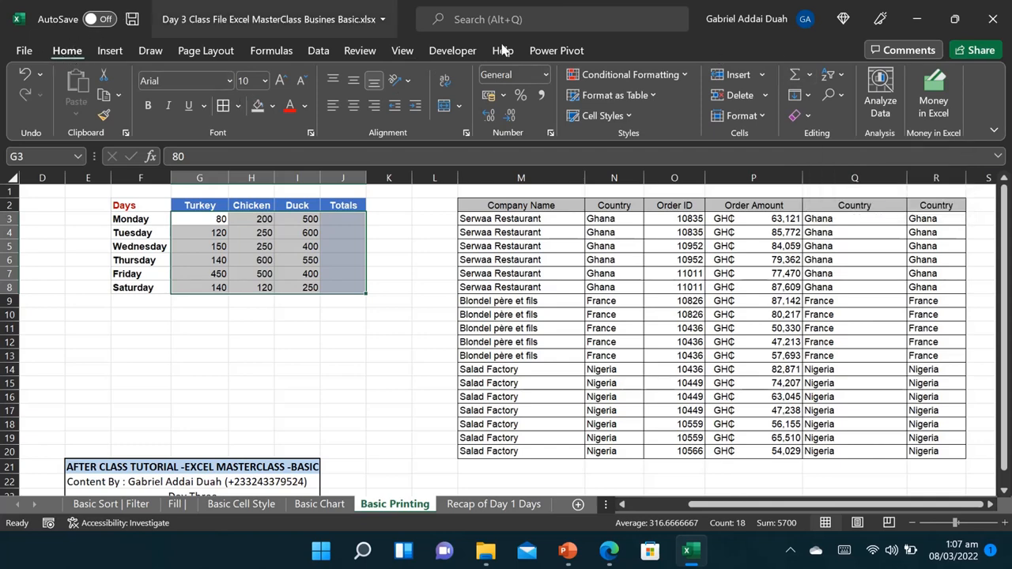
left_click(810, 75)
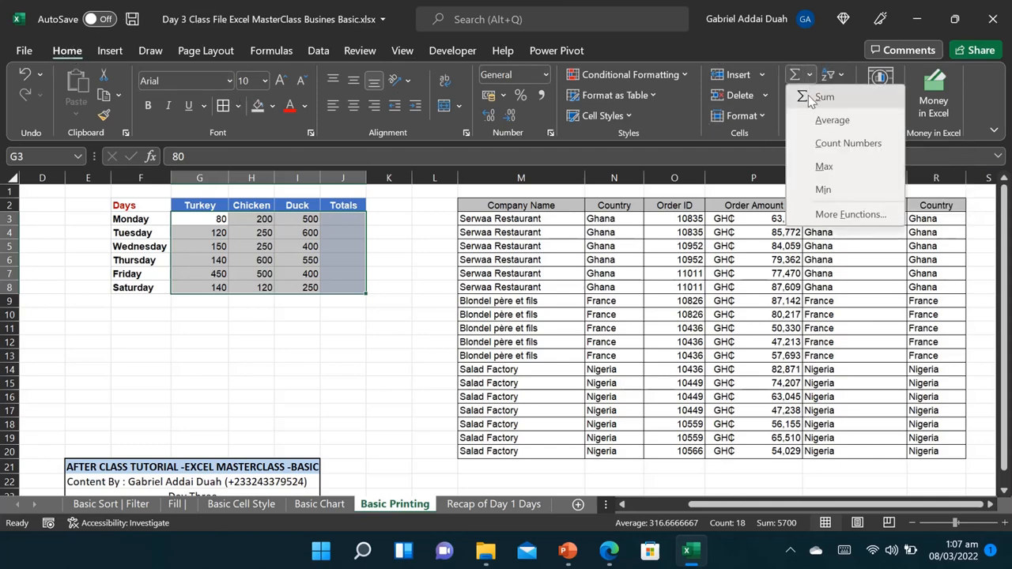
left_click(821, 98)
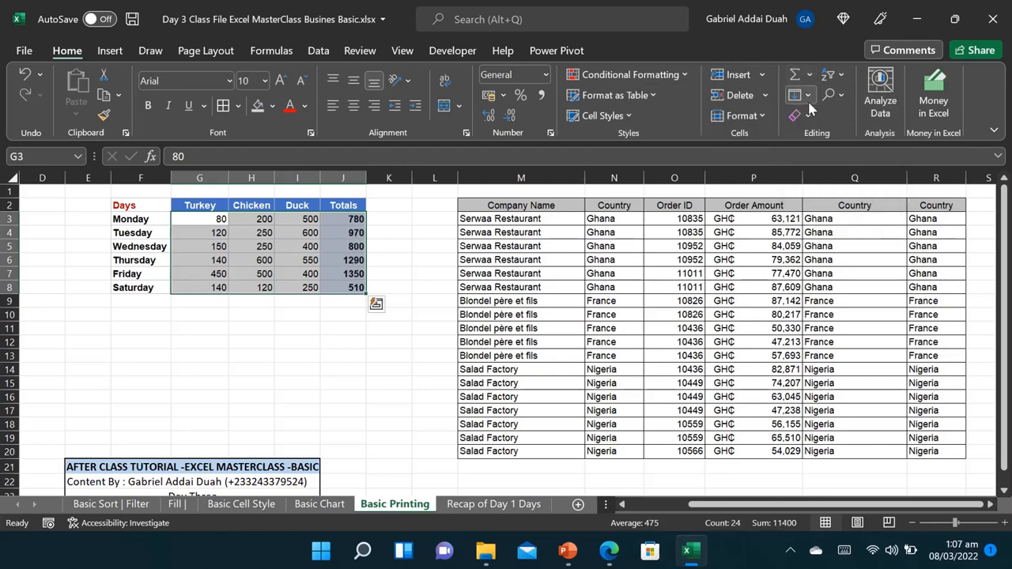
left_click(341, 338)
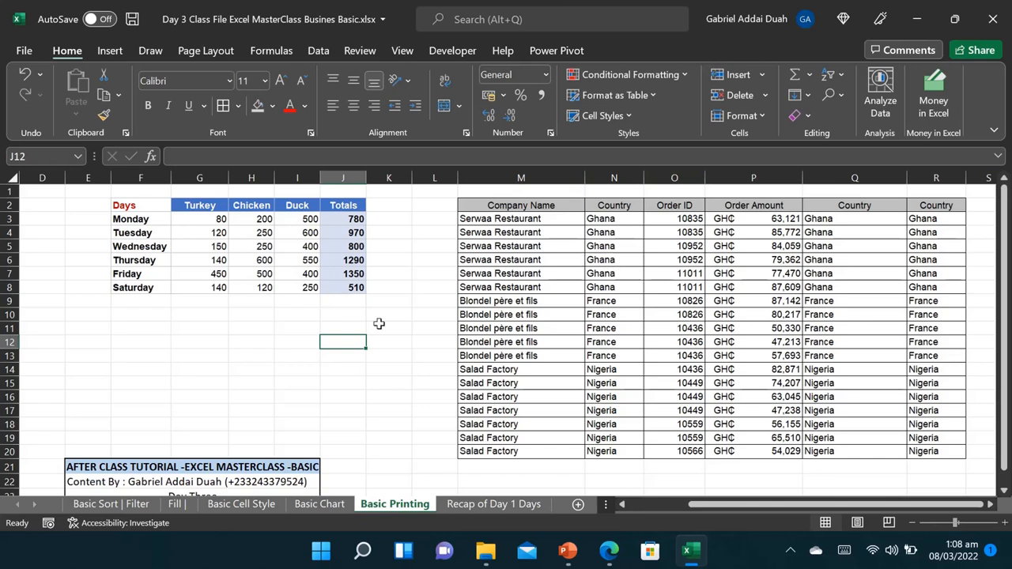
Step: Enter Ghana in cell I11 and Nigeria in cell I12 below the Days table
left_click(295, 329)
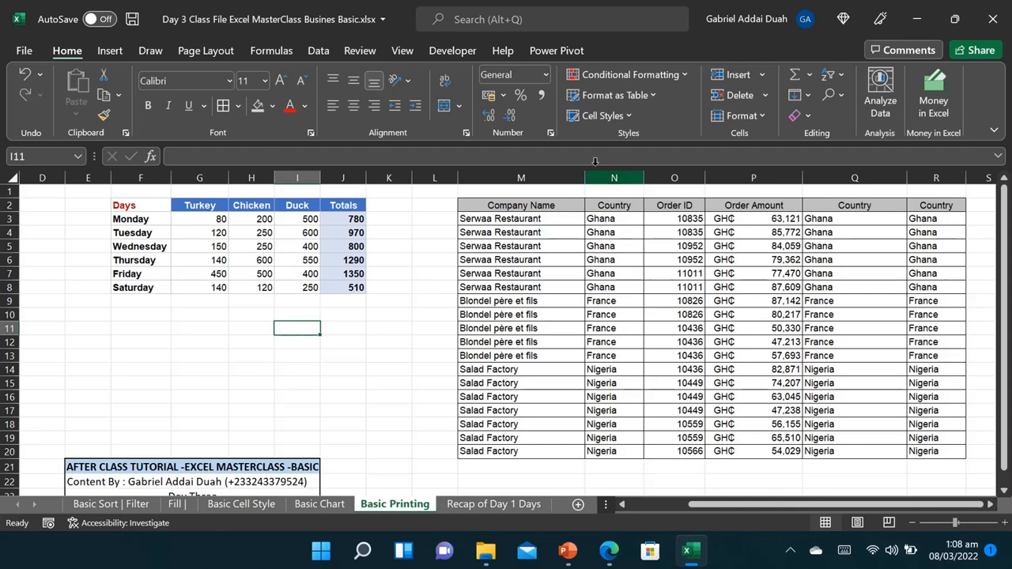
type("Gham")
type("na")
key("Return")
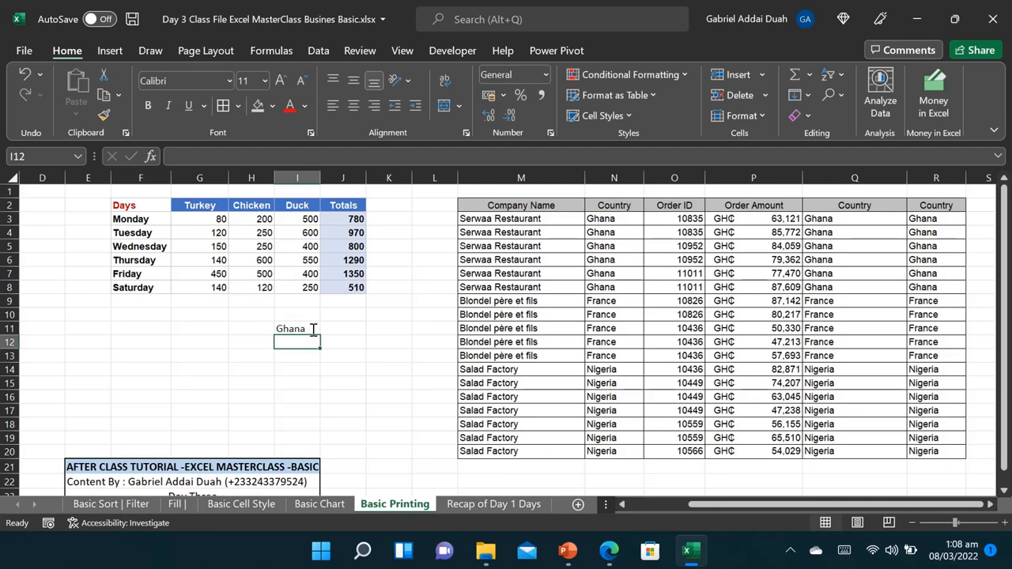
type("Nigeria")
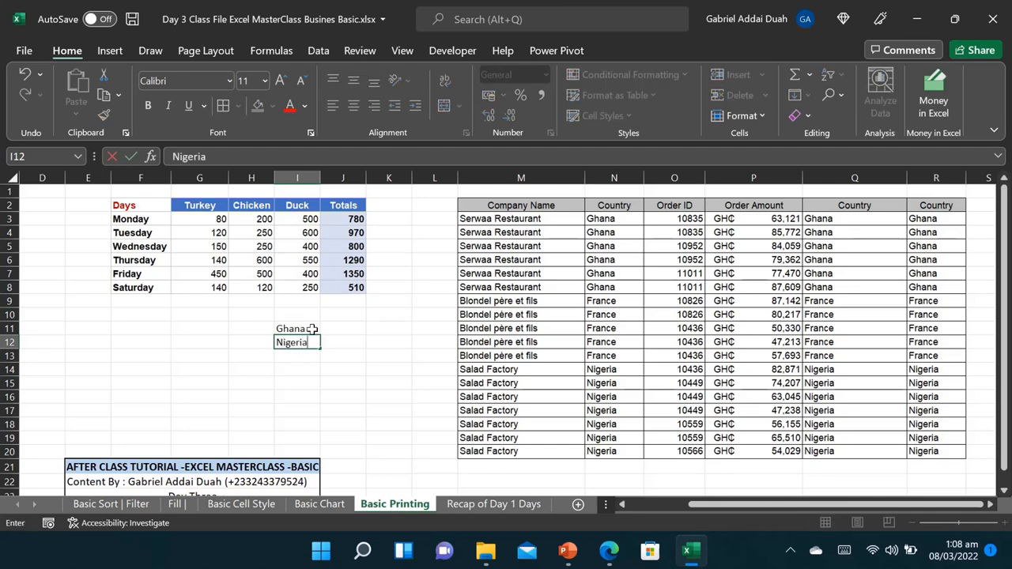
key("Return")
left_click(312, 329)
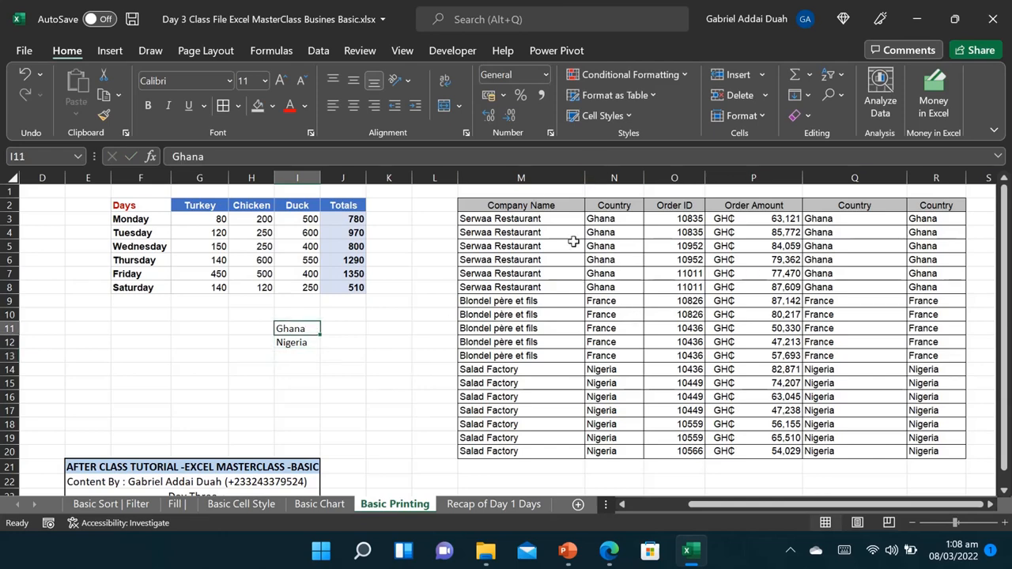
Step: Set the print area to M2:R8, the header and Serwaa Restaurant rows of the Company Name table
left_click_drag(486, 212, 920, 292)
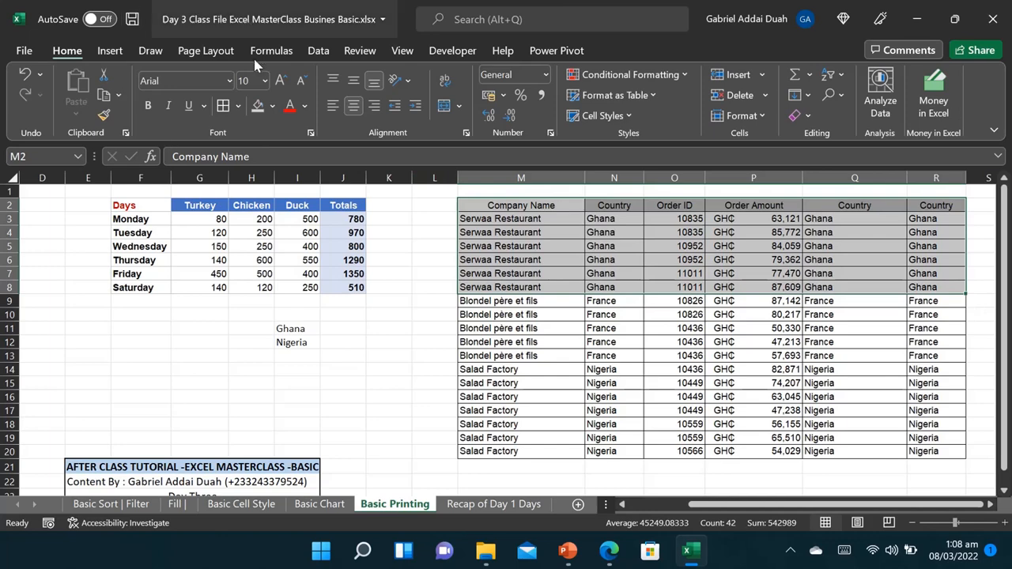
left_click(201, 54)
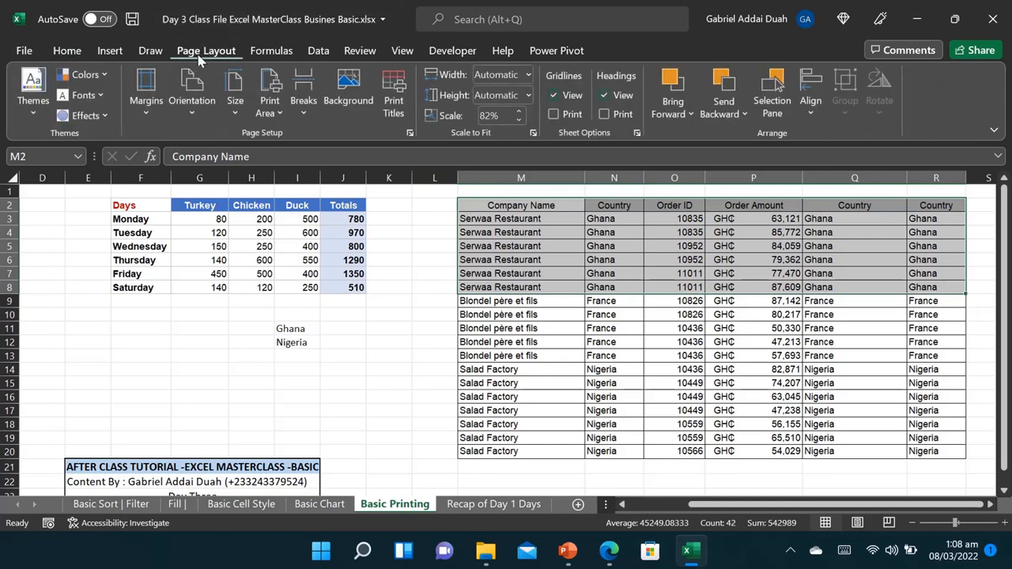
left_click(281, 114)
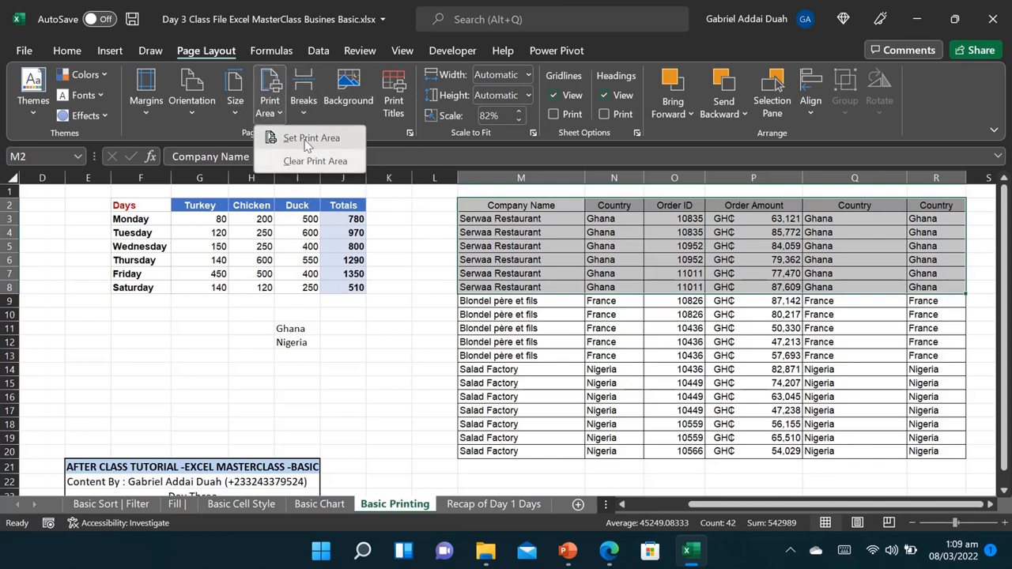
left_click(308, 139)
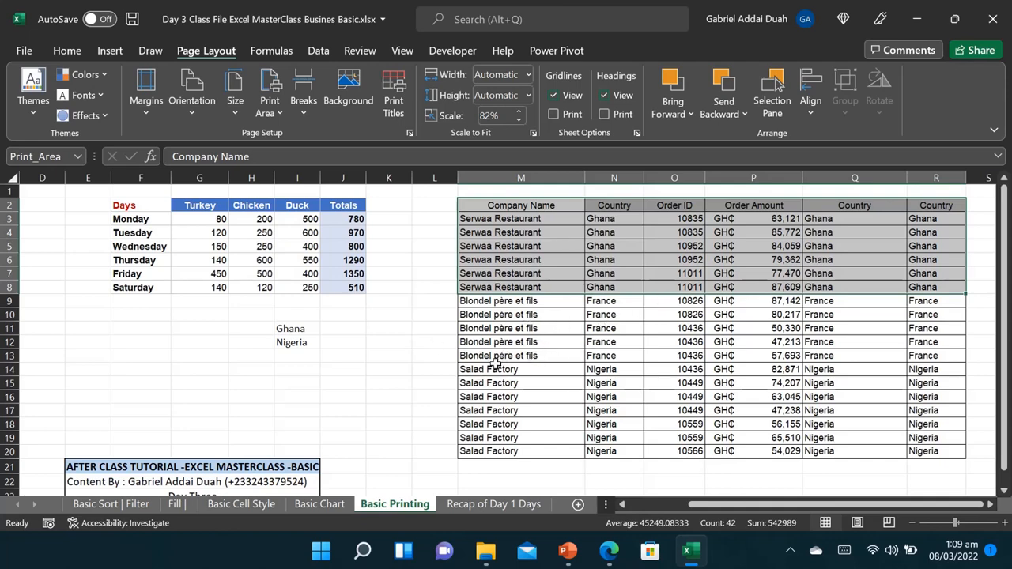
Step: Add the Salad Factory rows M14:R20 to the existing print area
left_click_drag(482, 374, 934, 447)
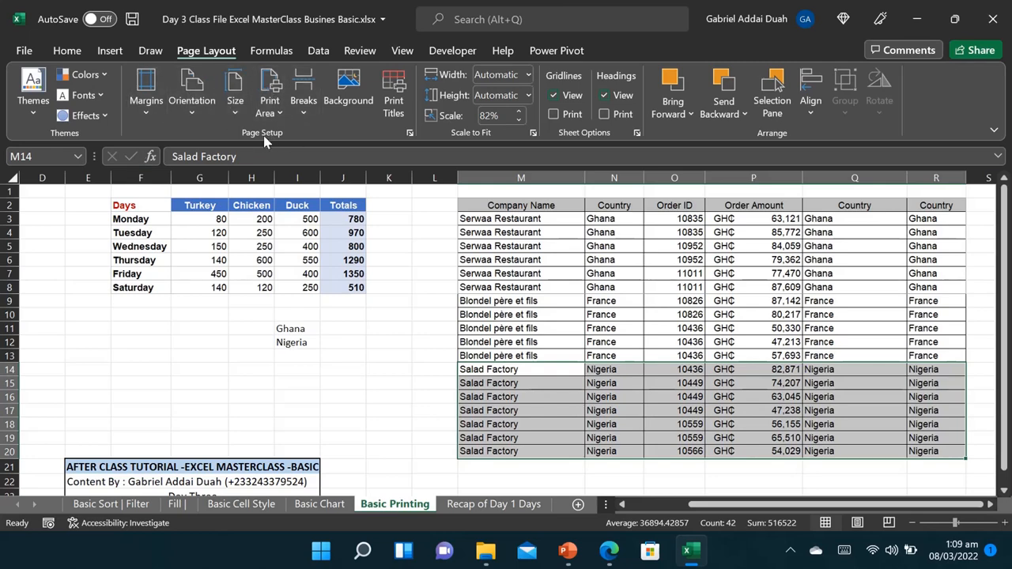
left_click(278, 113)
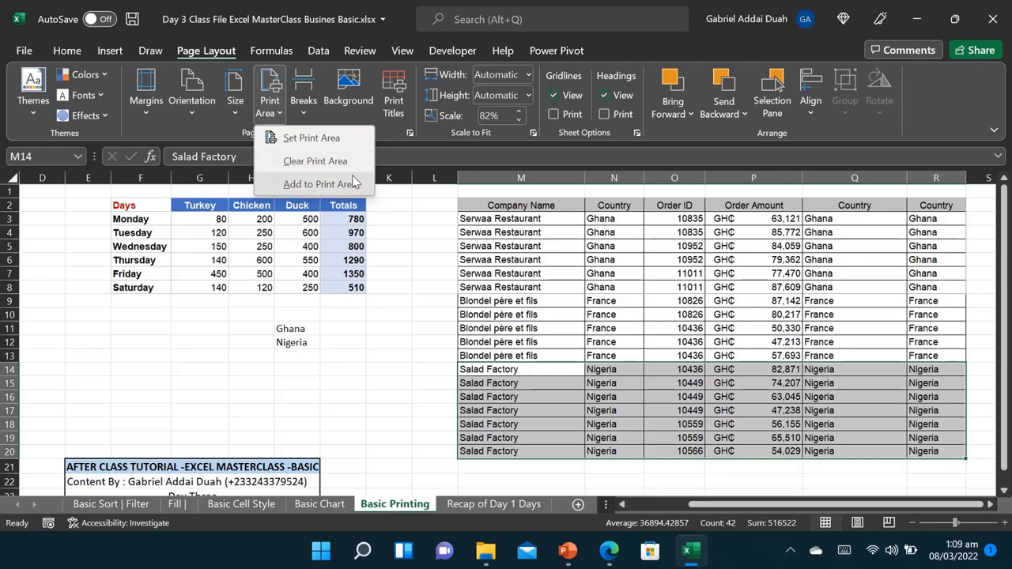
left_click(310, 193)
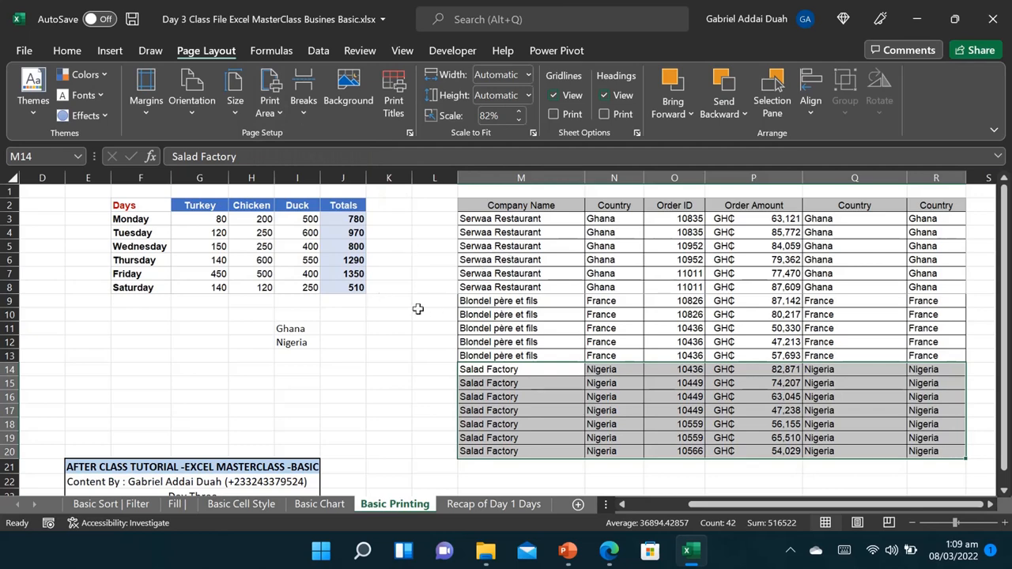
Step: Examine both pages of the print preview for the chosen print areas and return to the sheet
left_click(24, 51)
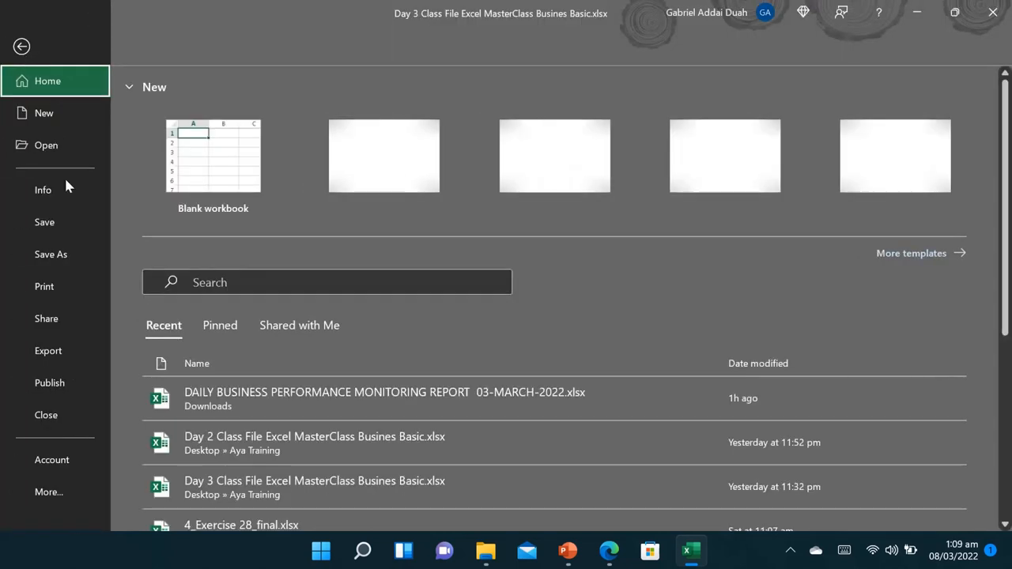
left_click(56, 294)
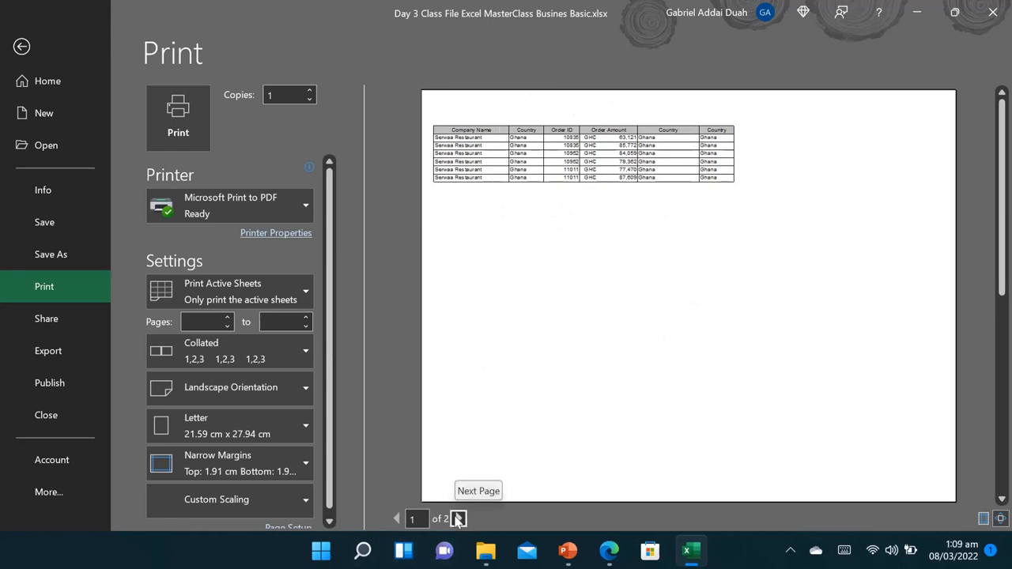
left_click(457, 519)
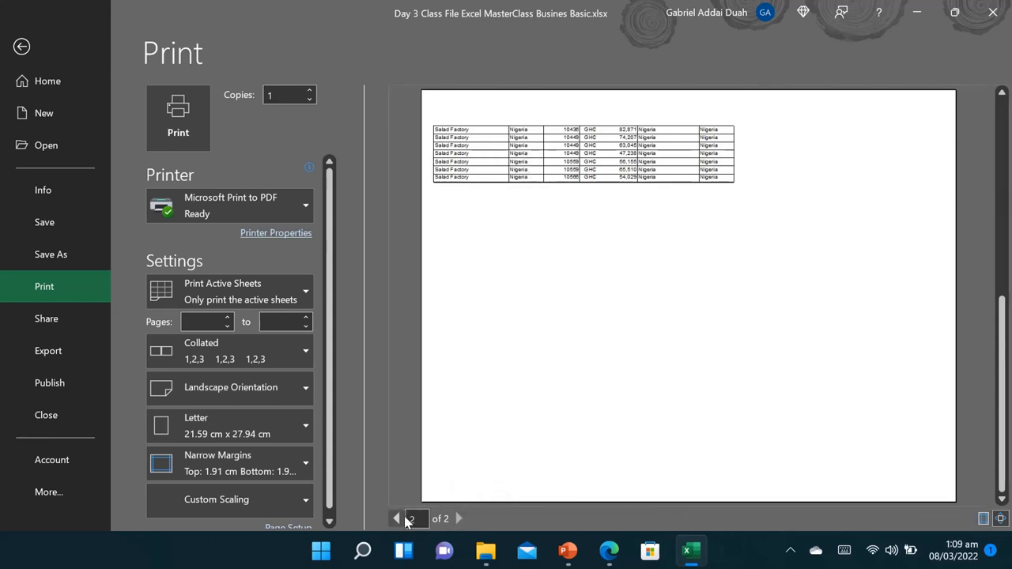
left_click(398, 519)
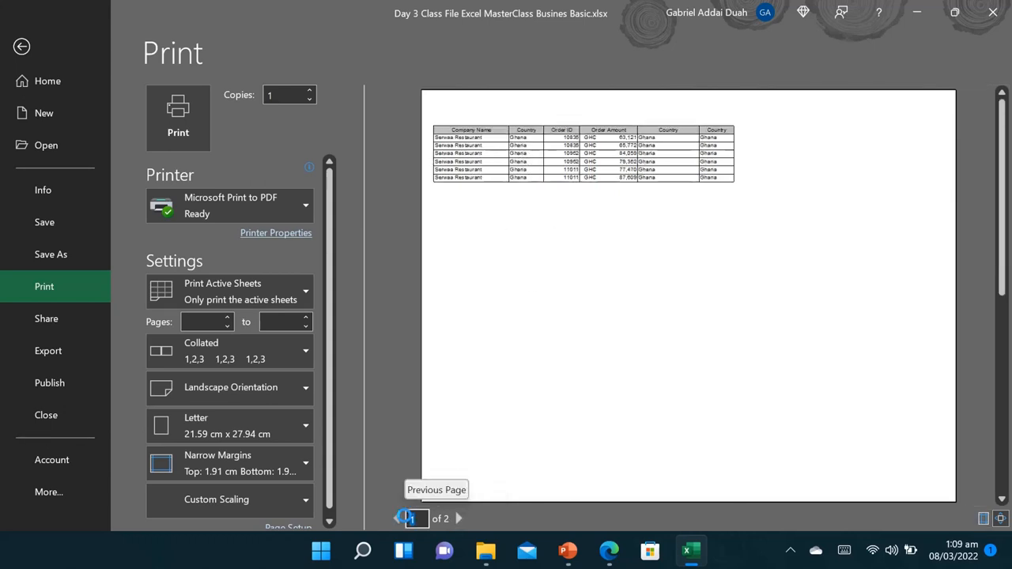
left_click(21, 47)
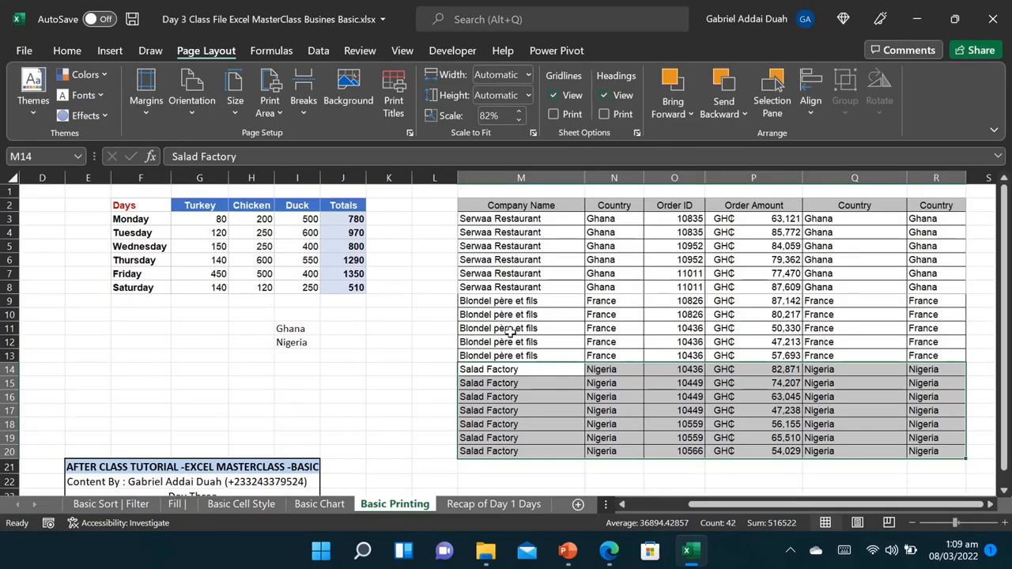
Step: Clear the print area of the Basic Printing sheet
left_click(421, 355)
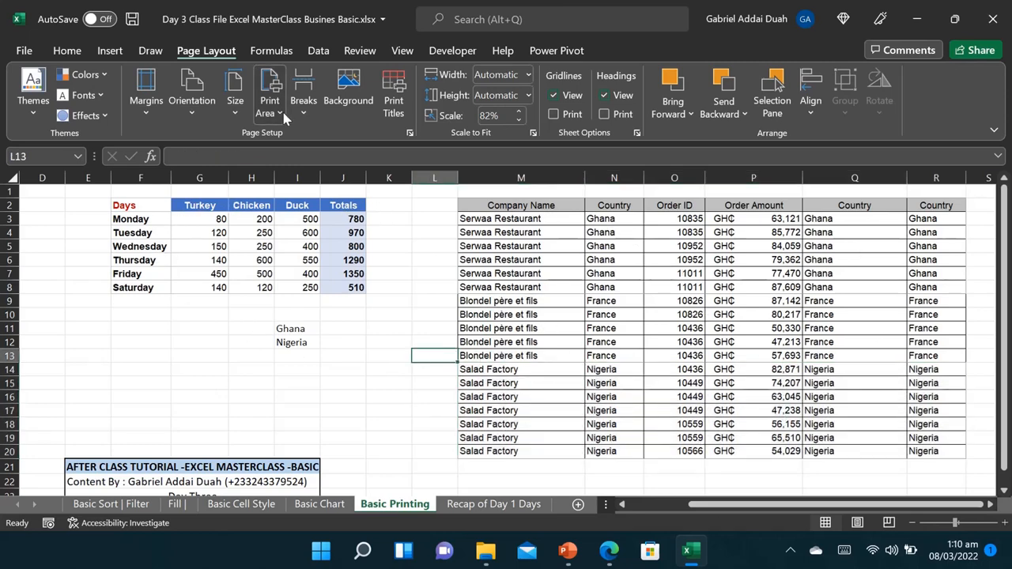
left_click(269, 105)
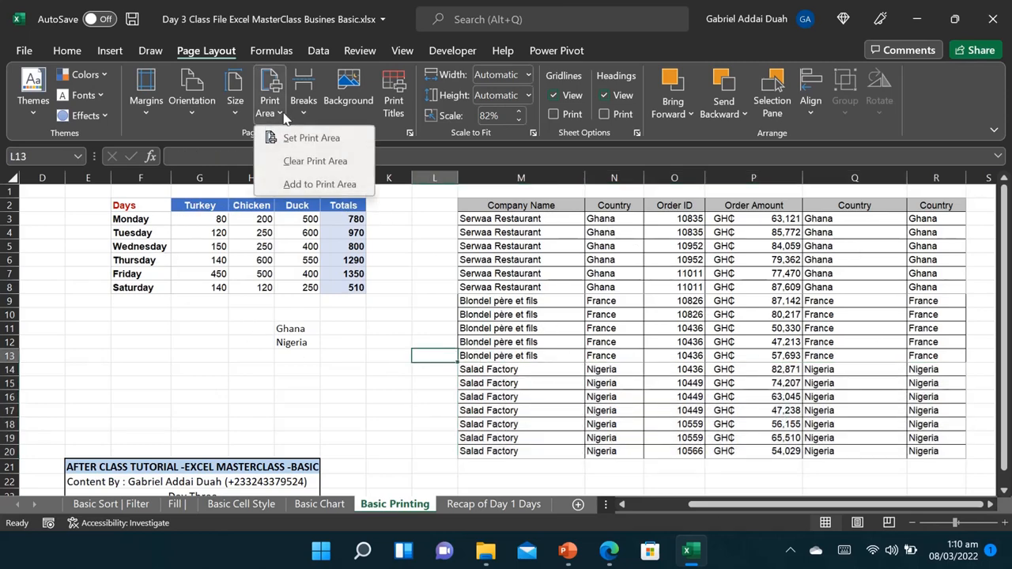
left_click(307, 163)
Step: Select both tables in F2:R20 and examine the pages of the sheet's print preview
left_click_drag(116, 202, 789, 459)
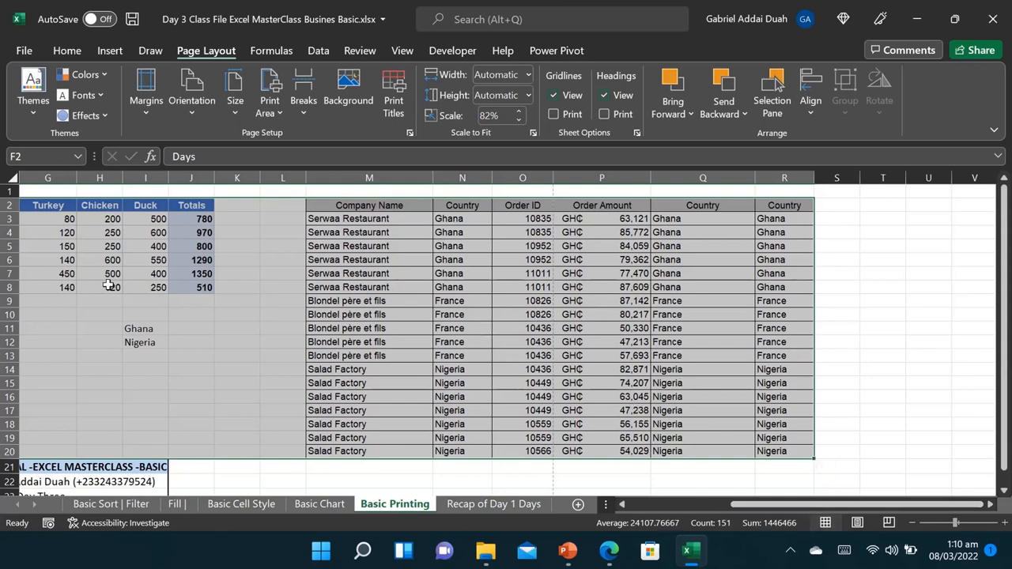
left_click(145, 96)
left_click(25, 50)
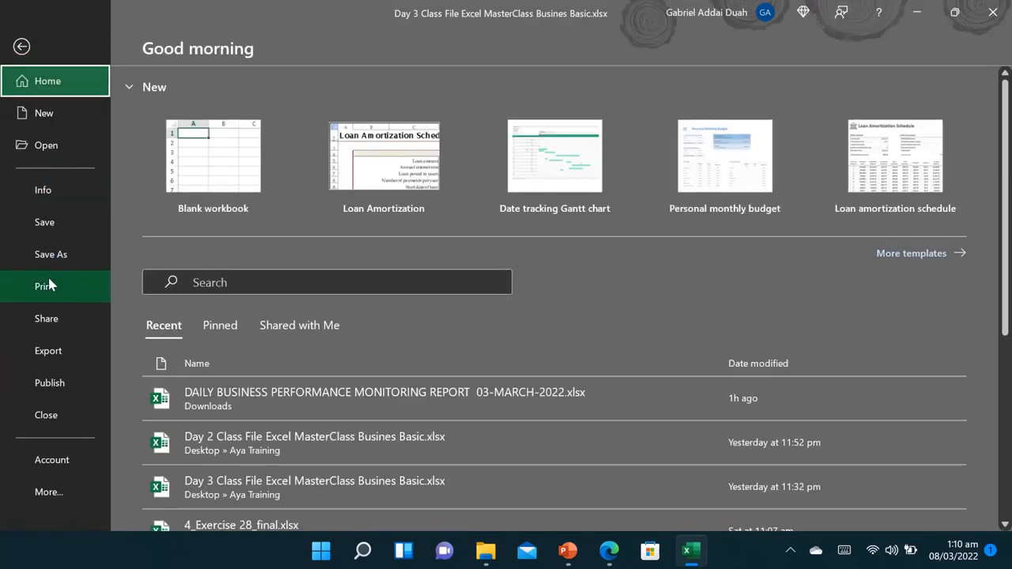
left_click(47, 284)
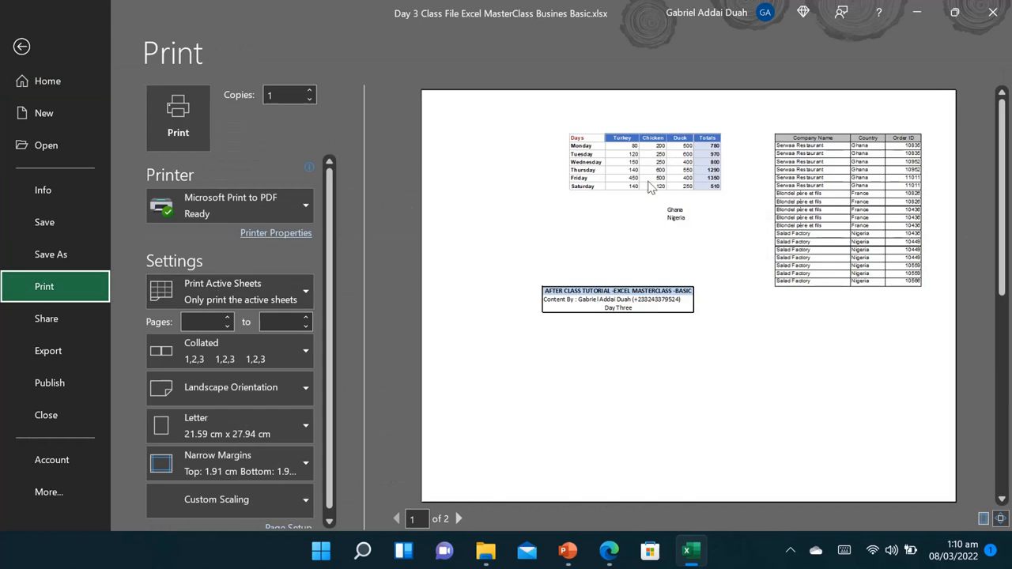
left_click(459, 518)
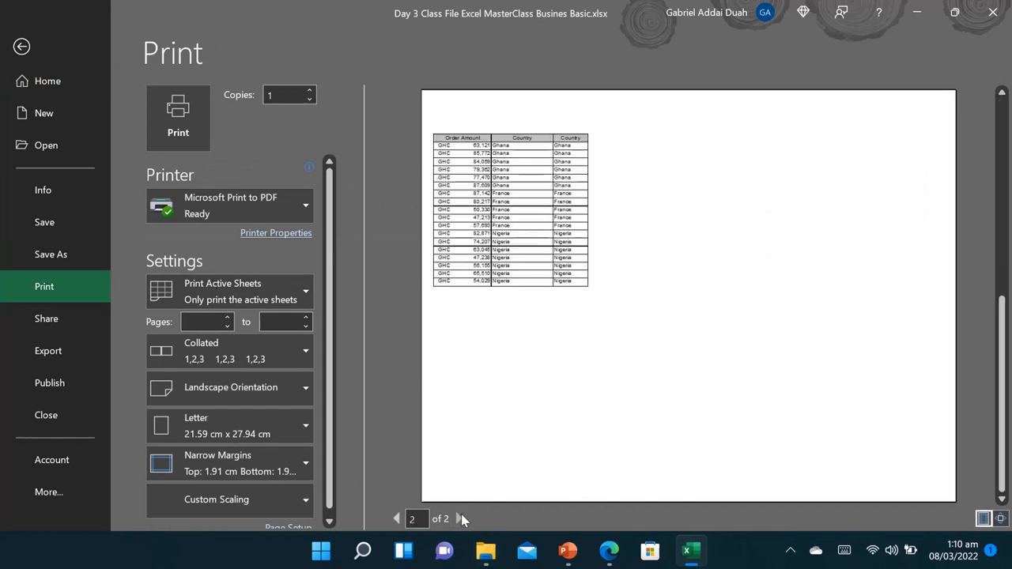
left_click(396, 518)
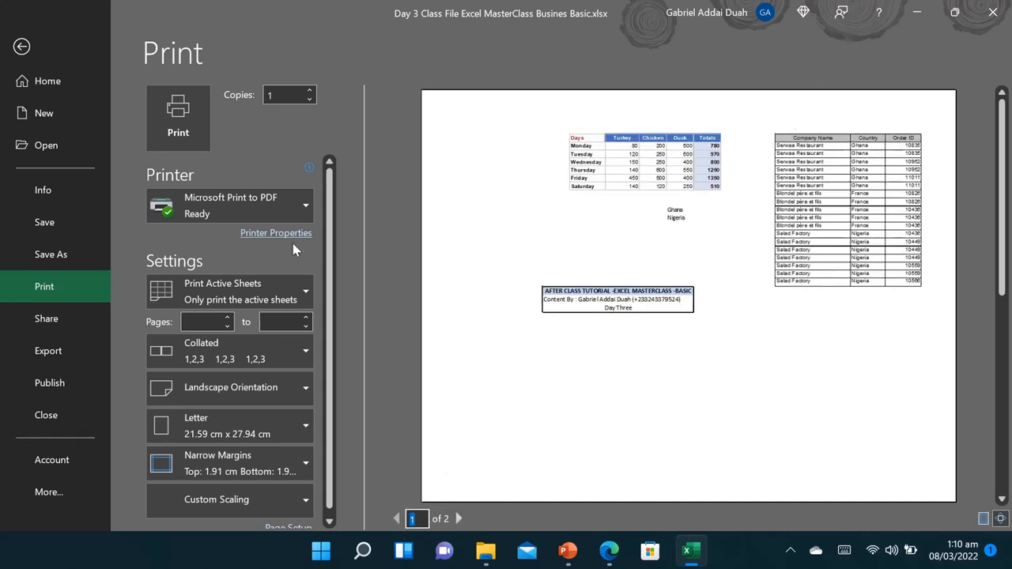
Step: Return from the print preview to the sheet and examine the available page margin presets
left_click(19, 45)
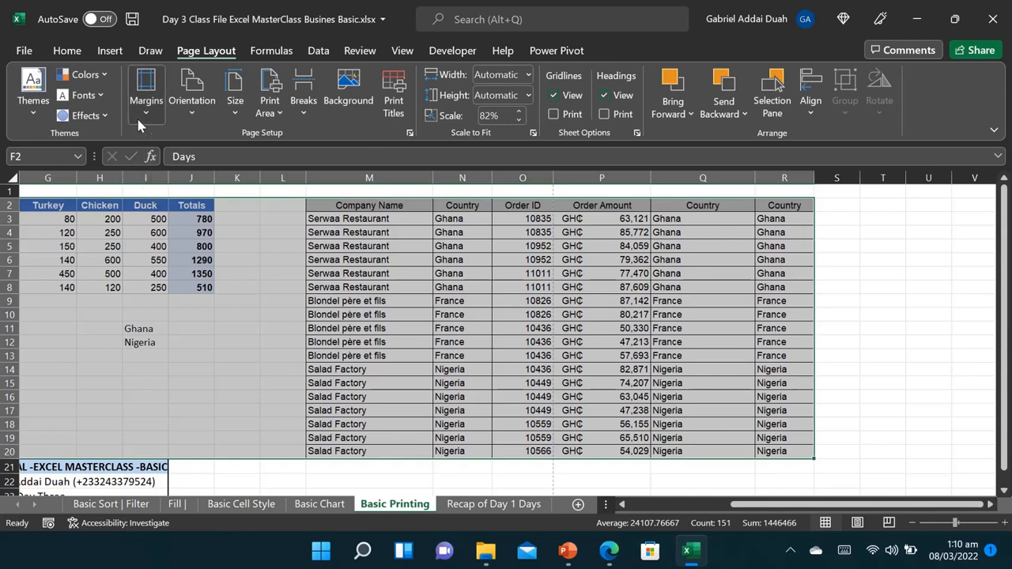
left_click(146, 93)
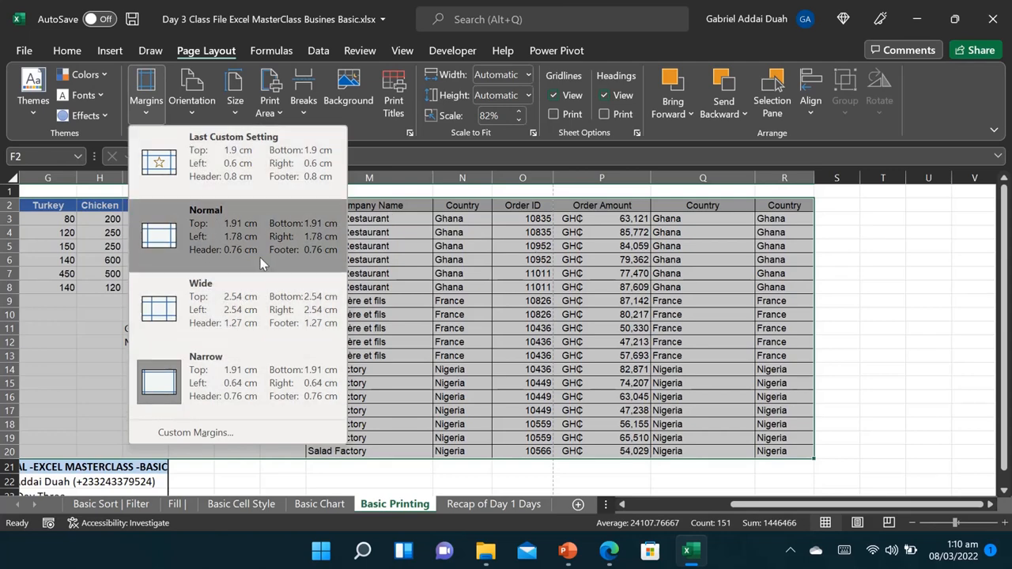
Step: Switch the Basic Printing sheet's page orientation to portrait and back to landscape
left_click(197, 103)
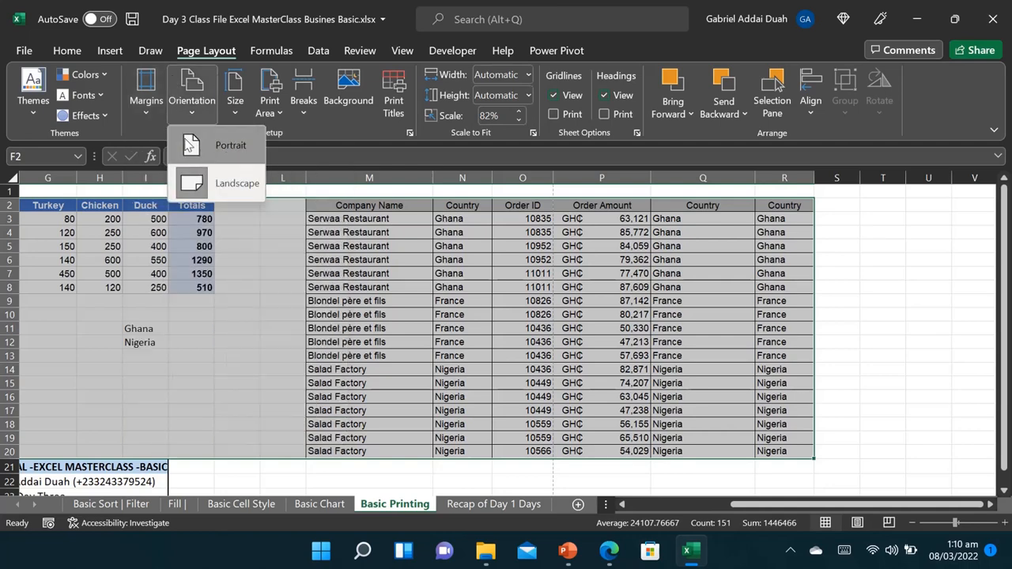
left_click(216, 158)
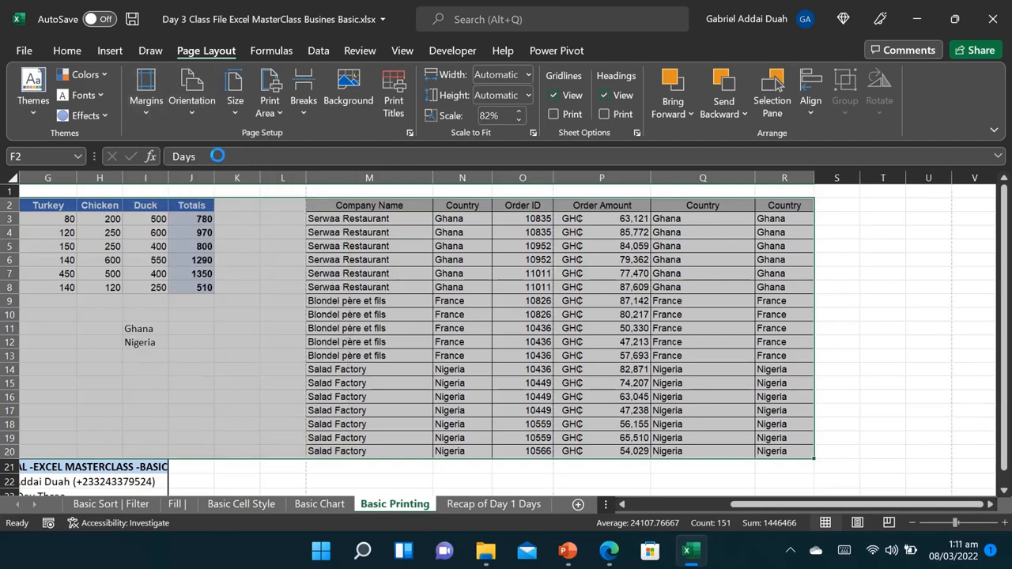
left_click(190, 113)
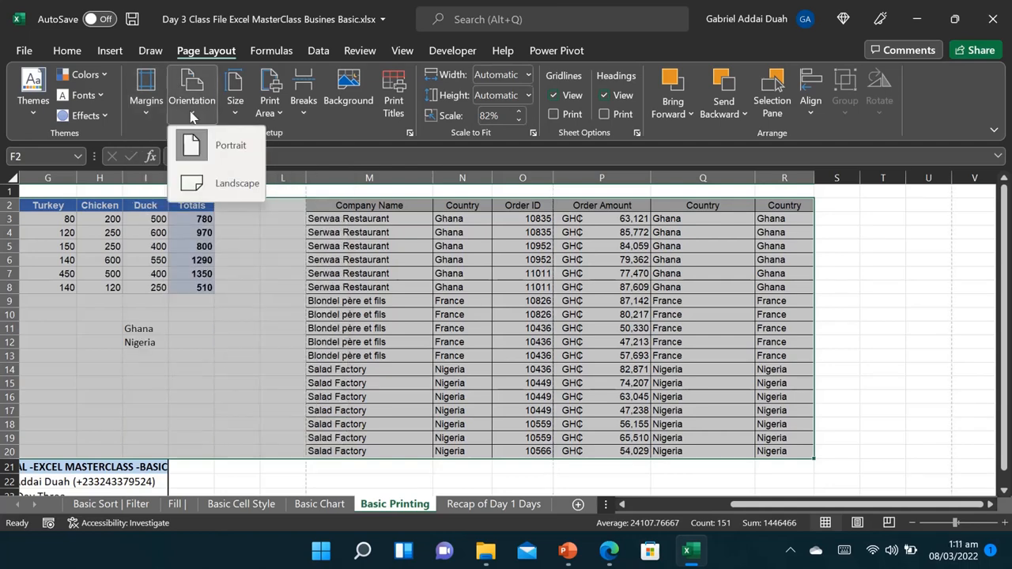
left_click(231, 187)
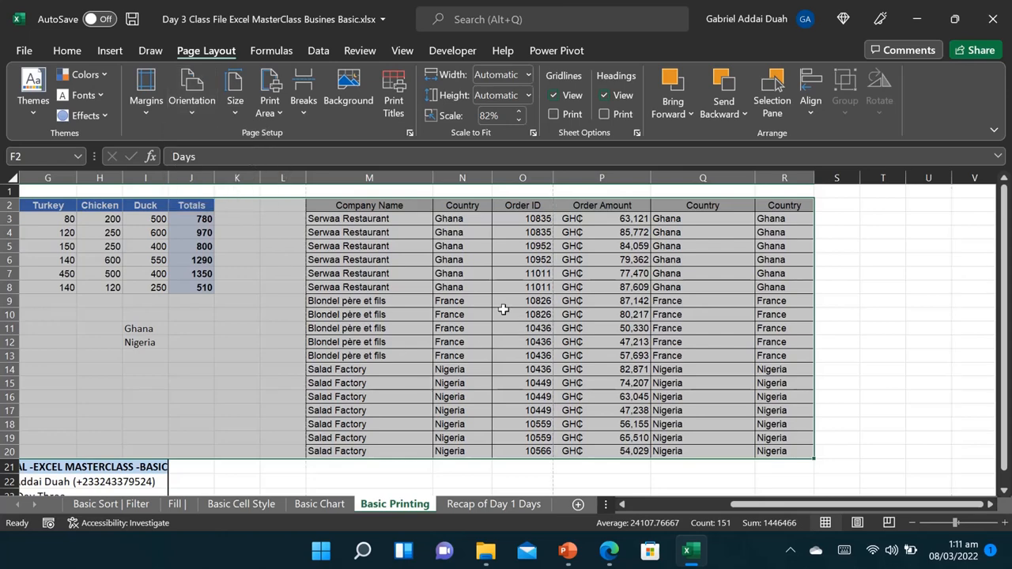
Step: Look through the available paper sizes and set the selected range F2:R20 as the print area
left_click(229, 113)
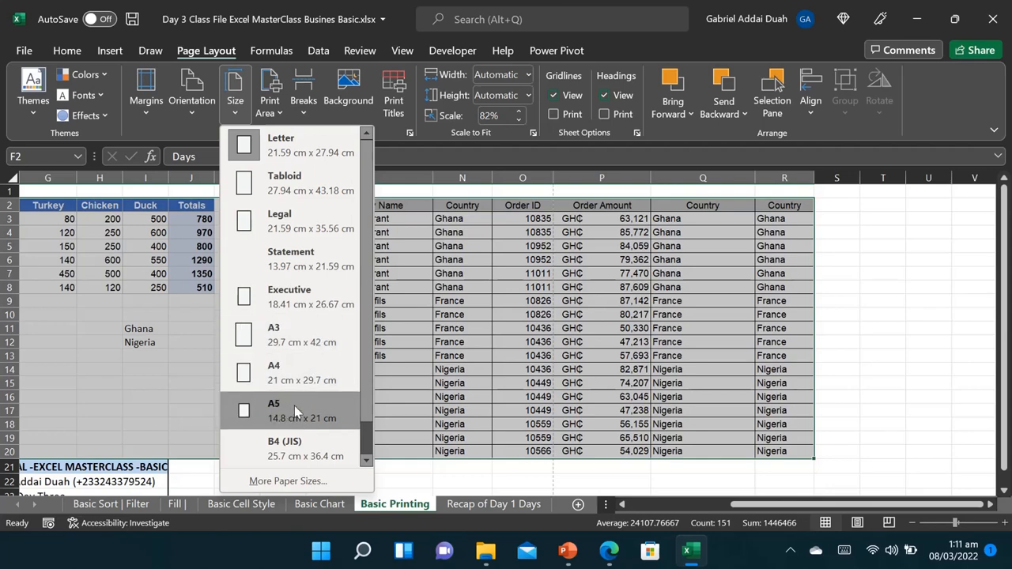
left_click(300, 113)
left_click(270, 107)
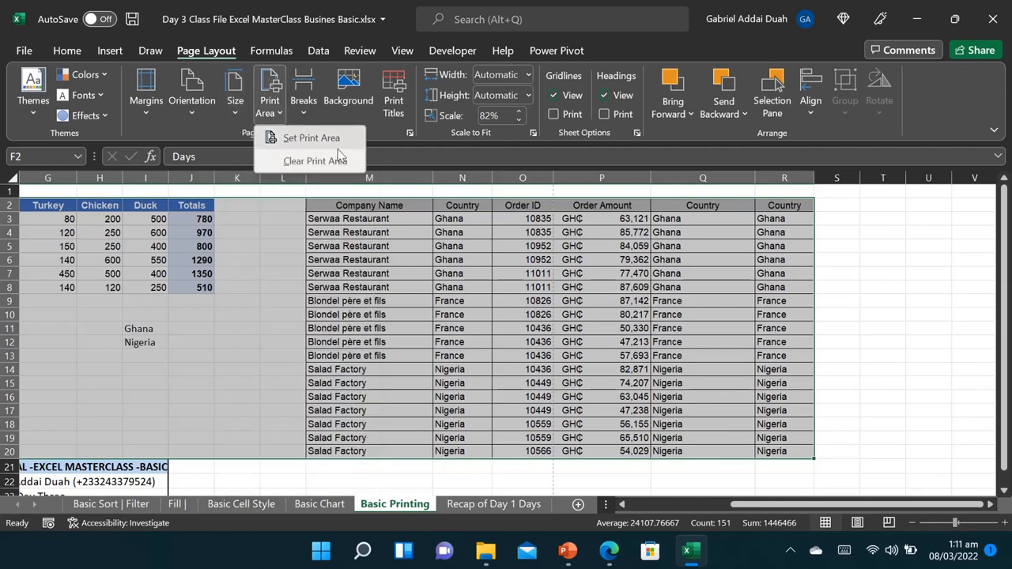
left_click(316, 139)
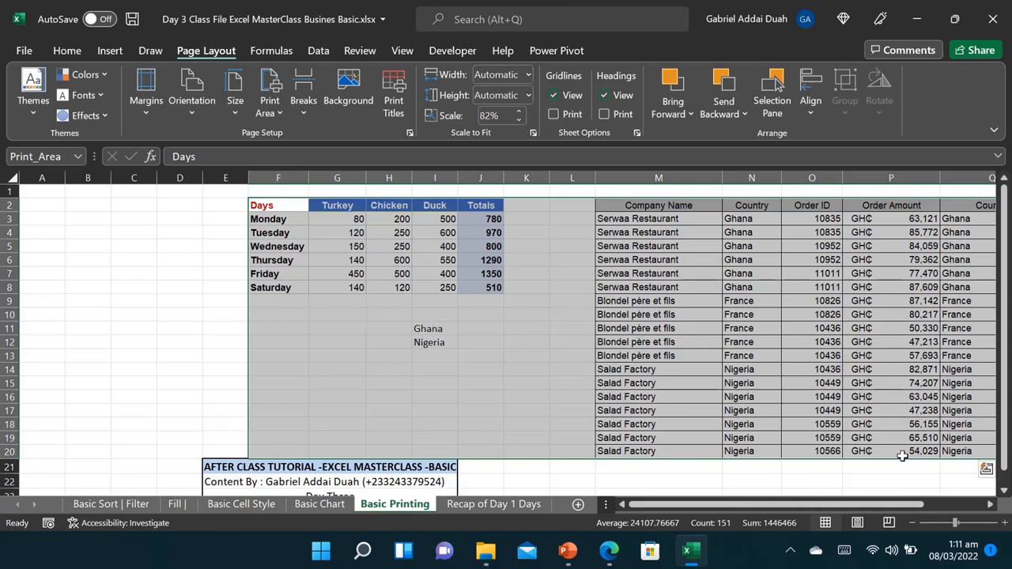
left_click_drag(829, 506, 914, 516)
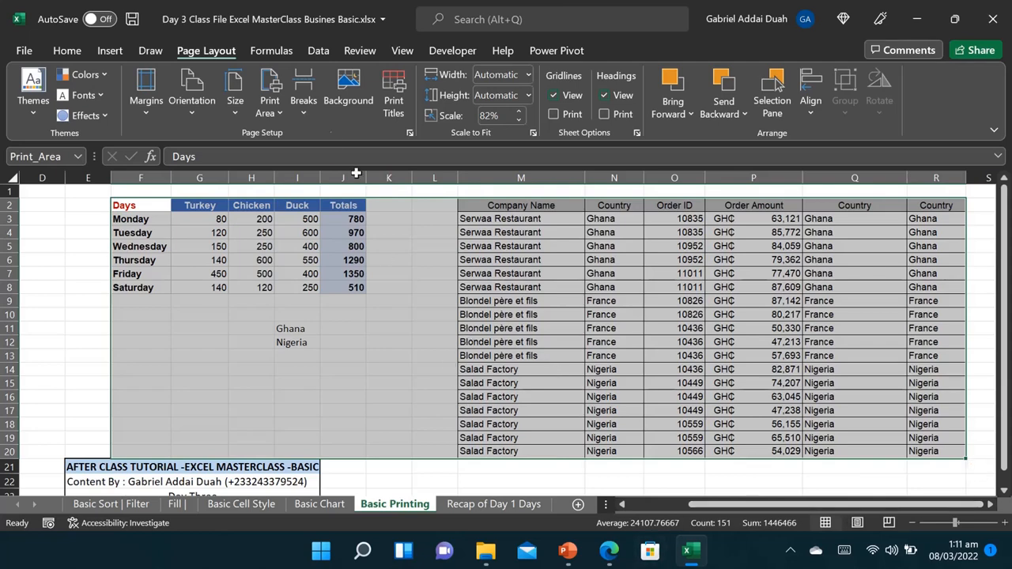
left_click(281, 112)
left_click(299, 139)
Step: Examine the print preview of the F2:R20 print area and return to the sheet
left_click(24, 52)
left_click(49, 291)
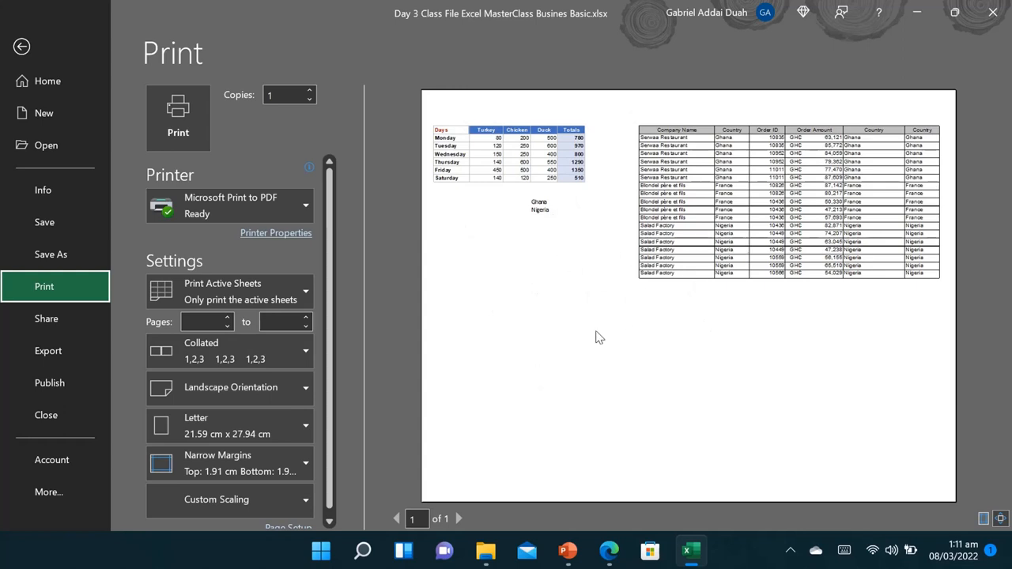
left_click(21, 47)
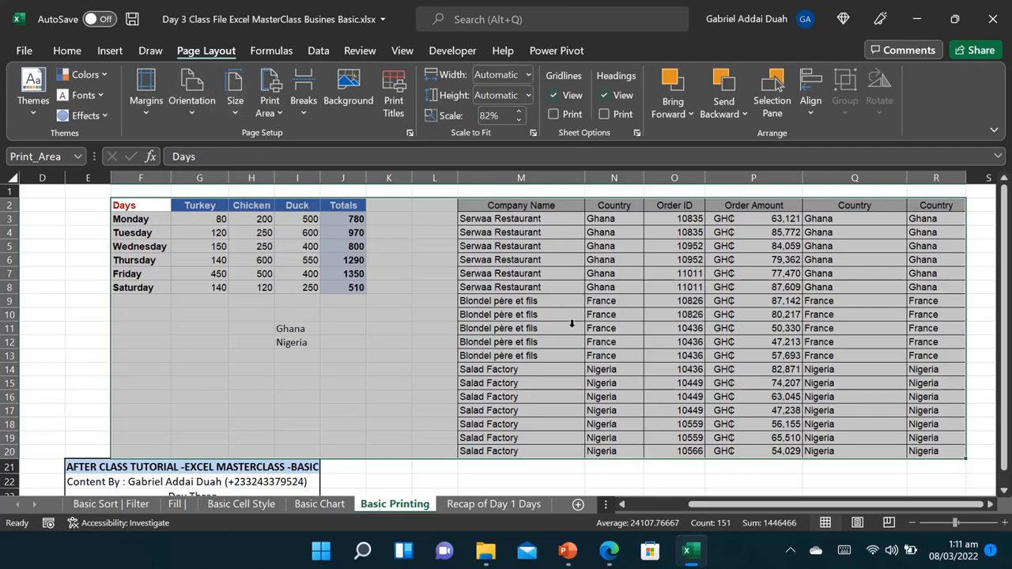
Step: View the print area in Page Break Preview, return to Normal view and deselect the range by selecting cell N17
left_click(891, 524)
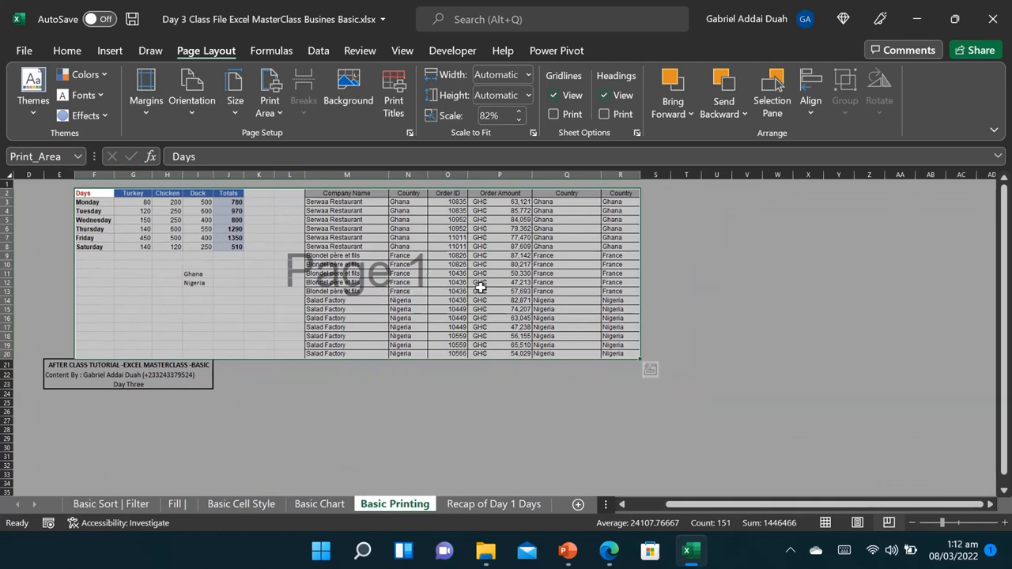
left_click(825, 523)
left_click(629, 409)
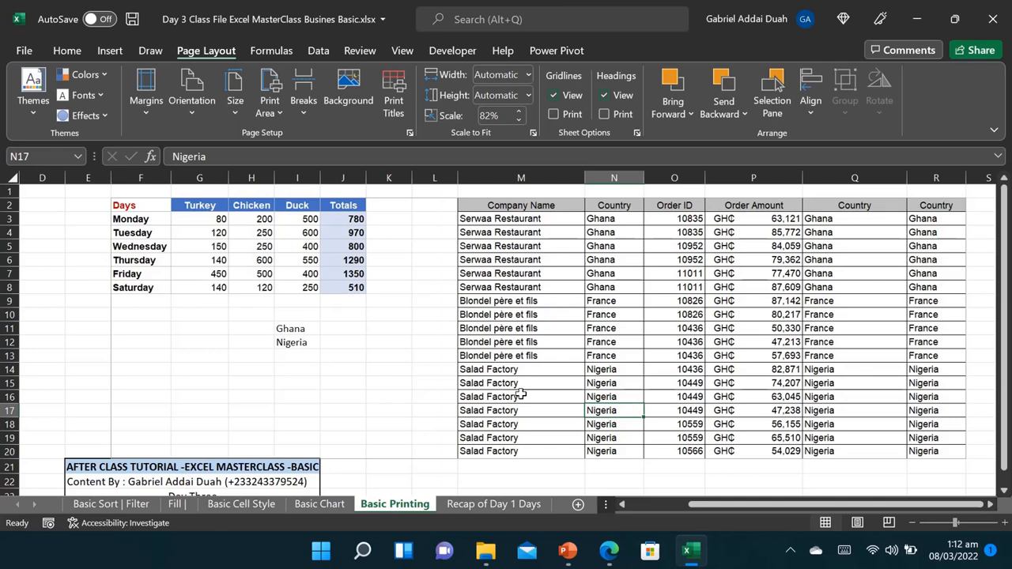
left_click_drag(1005, 457, 1006, 484)
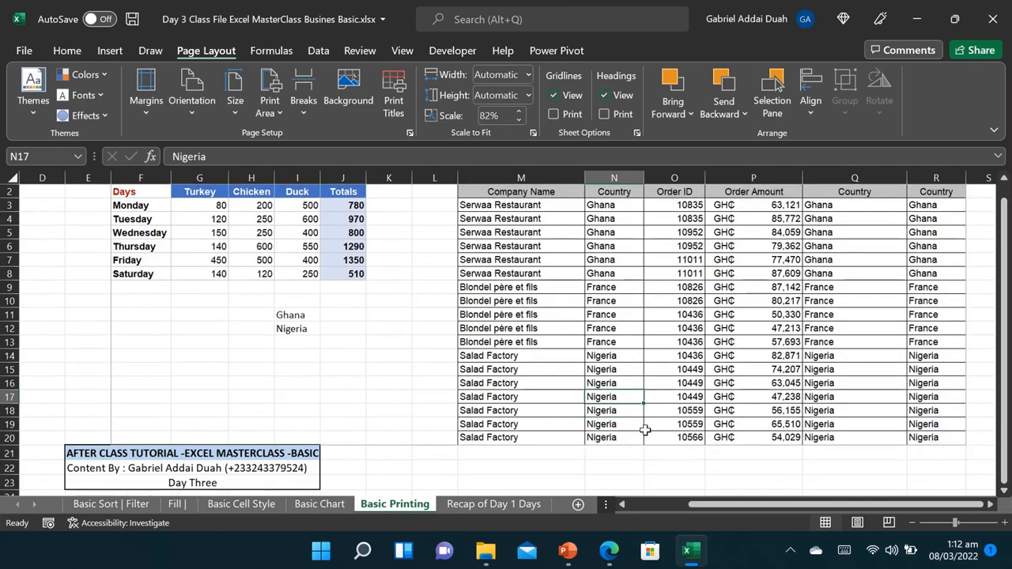